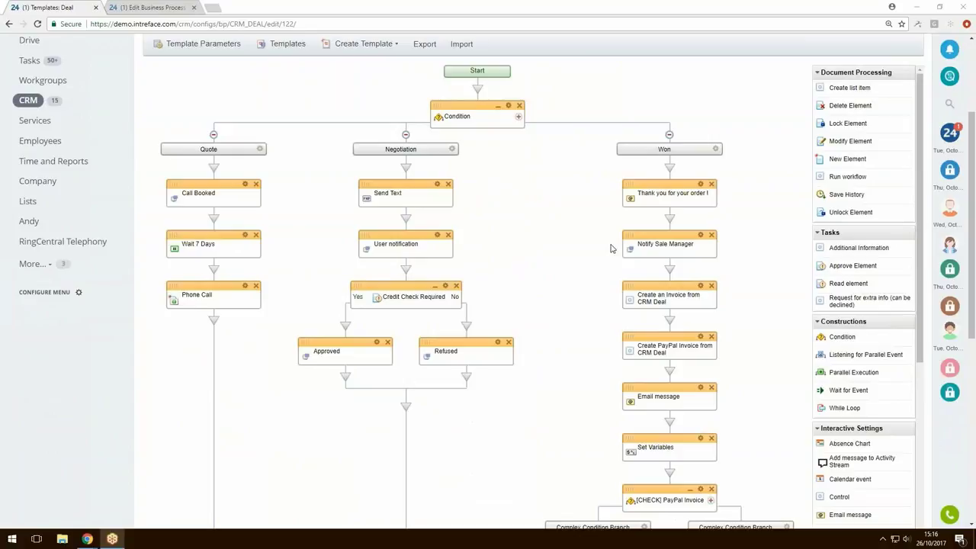
Examine the Deal workflow template from Start to End, including its Quote, Negotiation and Won branches.
scroll(610, 248, "down", 3)
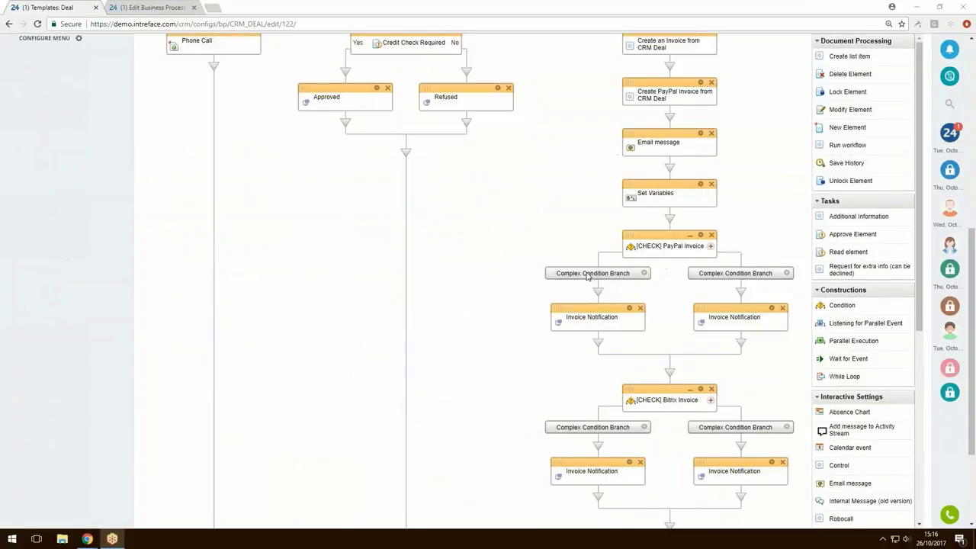
scroll(586, 276, "down", 2)
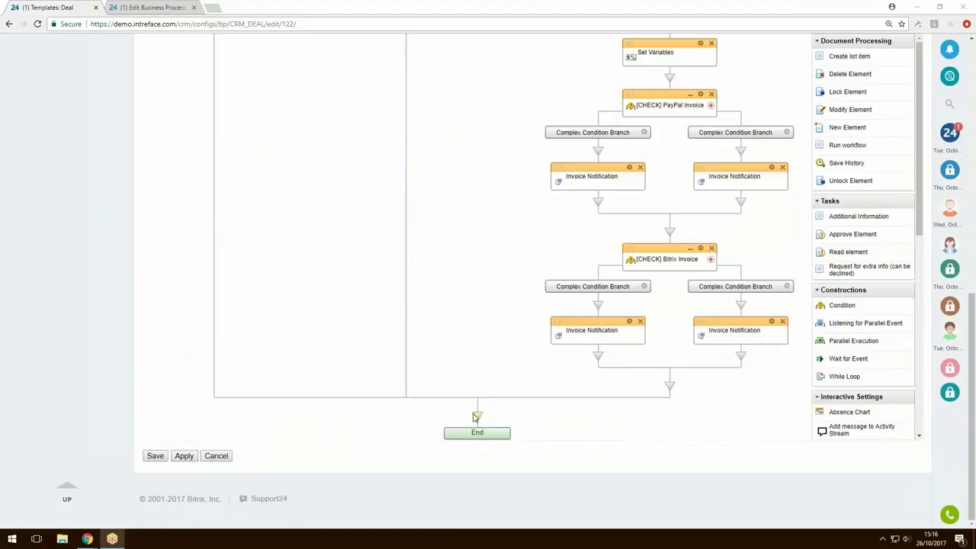
scroll(474, 419, "up", 1)
scroll(473, 418, "up", 15)
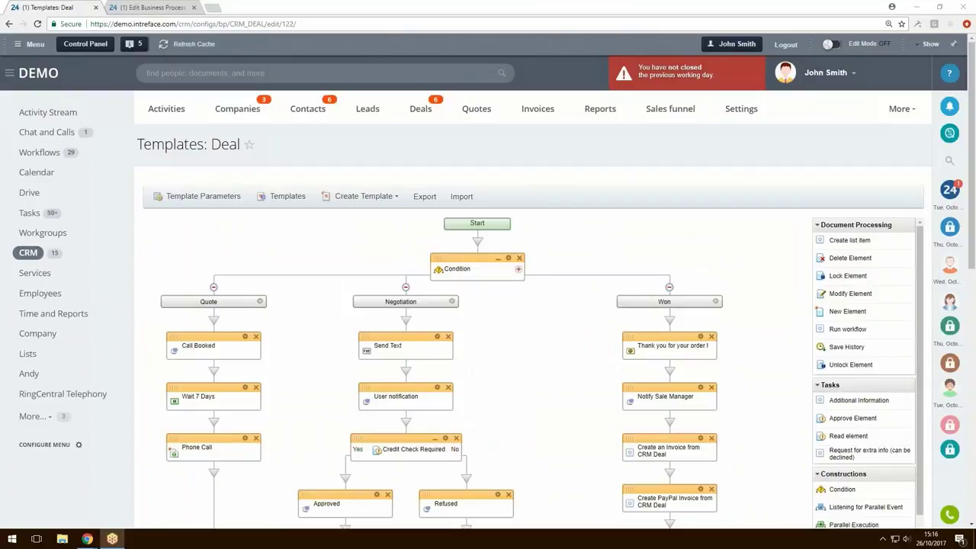
left_click_drag(227, 144, 207, 144)
left_click(307, 292)
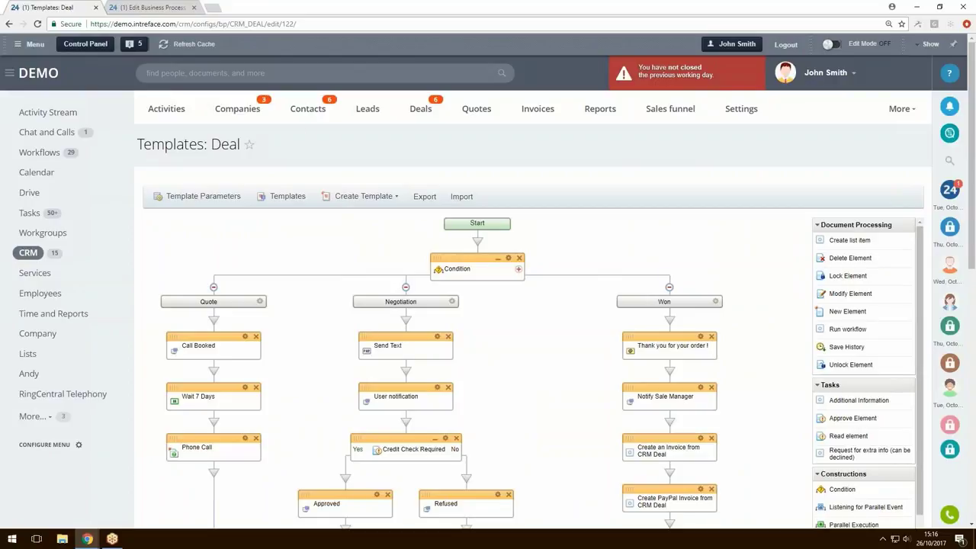
View the status-driven business process template with its Draft, Approval and Publishing states.
left_click(165, 11)
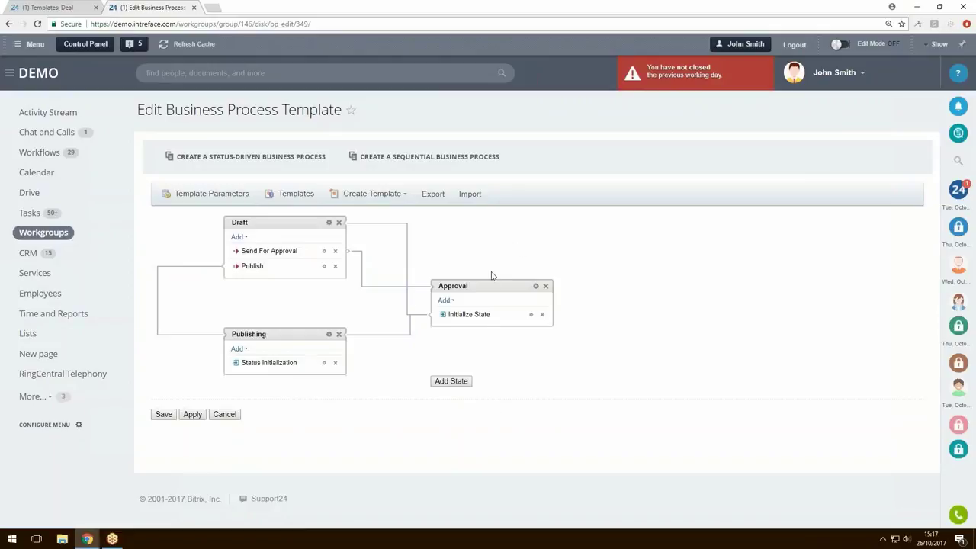
left_click(476, 318)
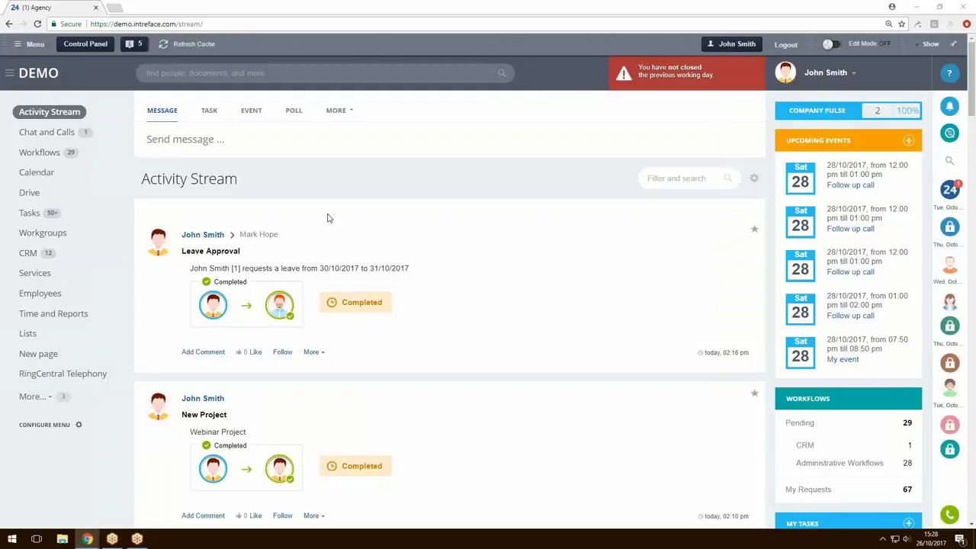
Open the Leave Approval workflow request form from the Activity Stream.
left_click(338, 110)
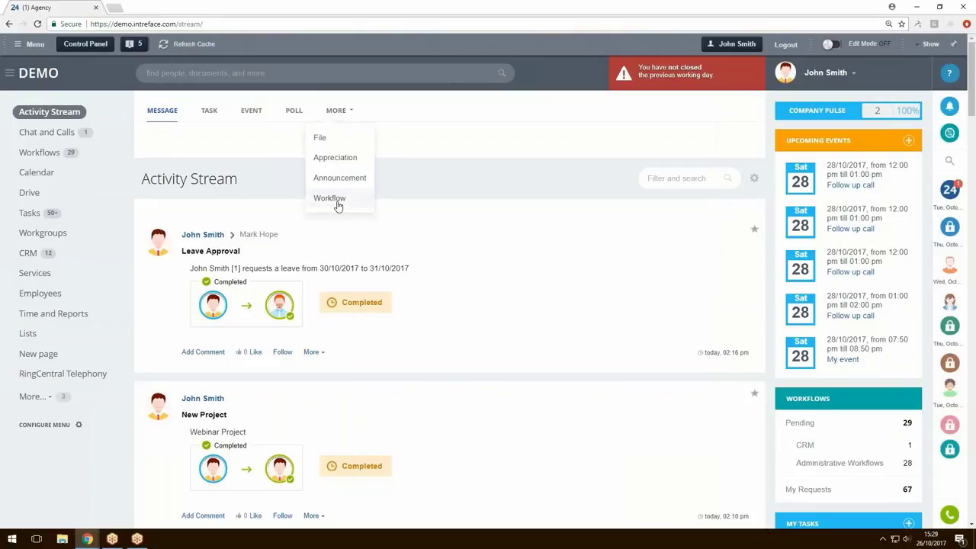
left_click(338, 200)
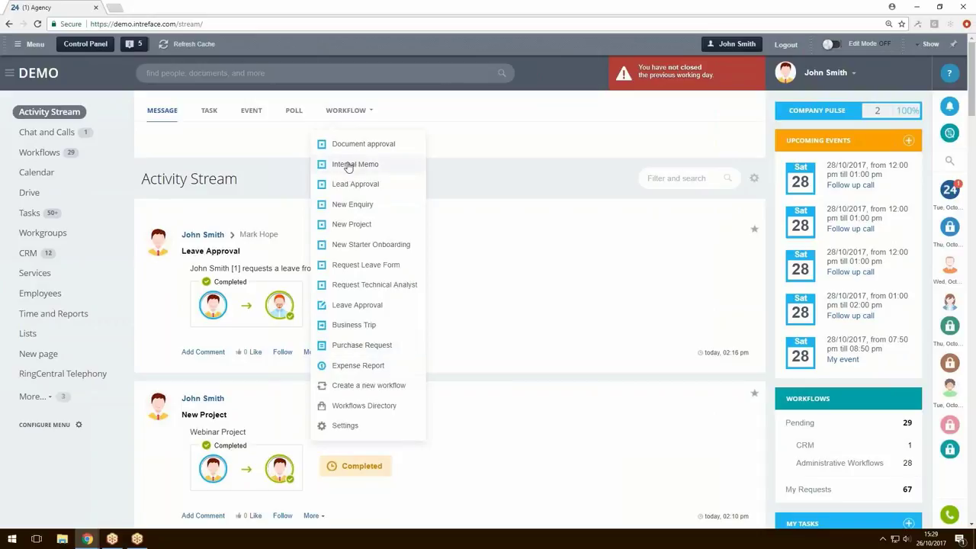
left_click(374, 308)
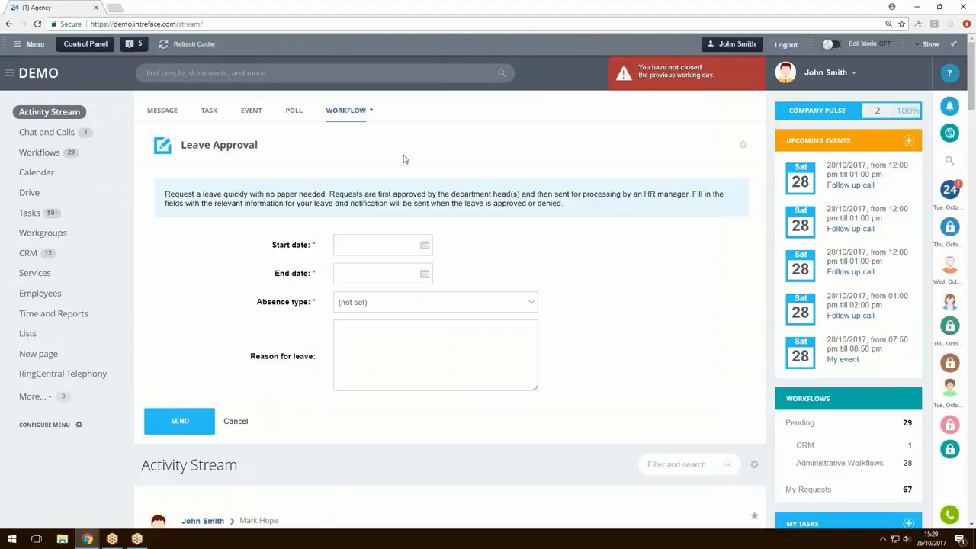
View the standard workflows in the Workflows Directory, and return to the Activity Stream.
left_click(38, 152)
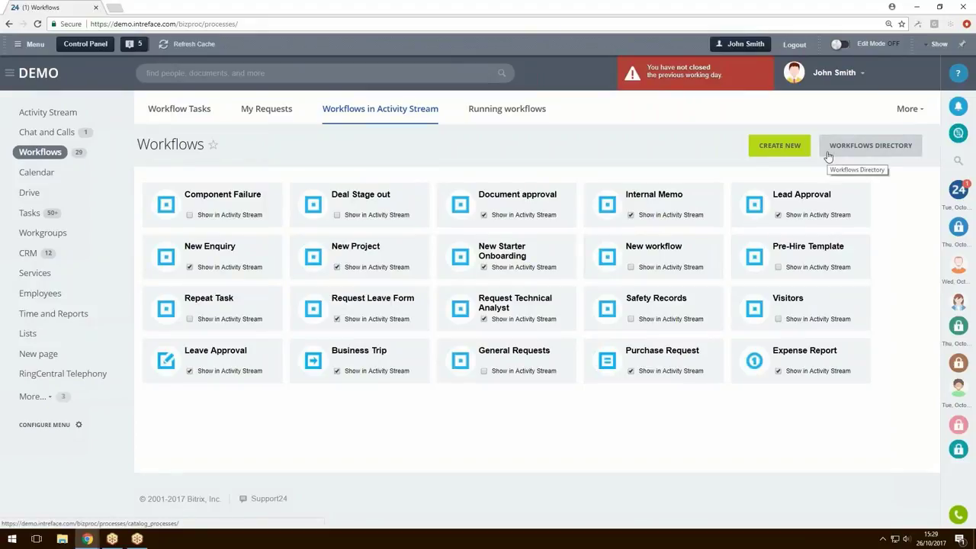
left_click(828, 153)
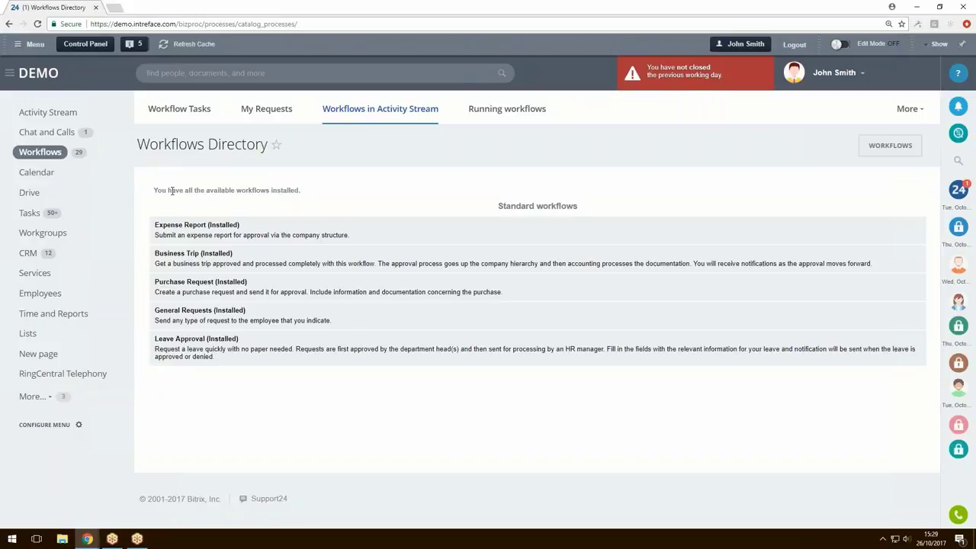
left_click(54, 118)
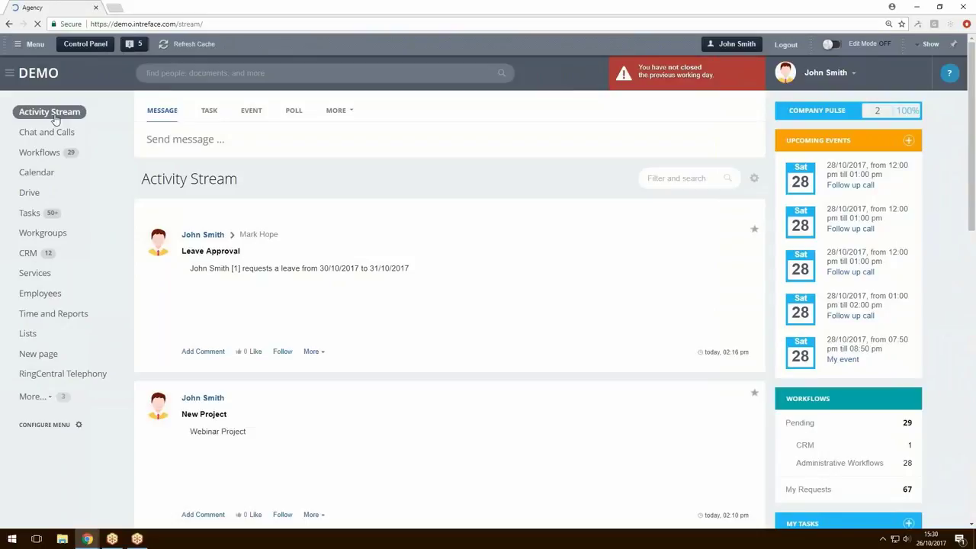
Open the Tech Co company record from the CRM companies list.
left_click(31, 257)
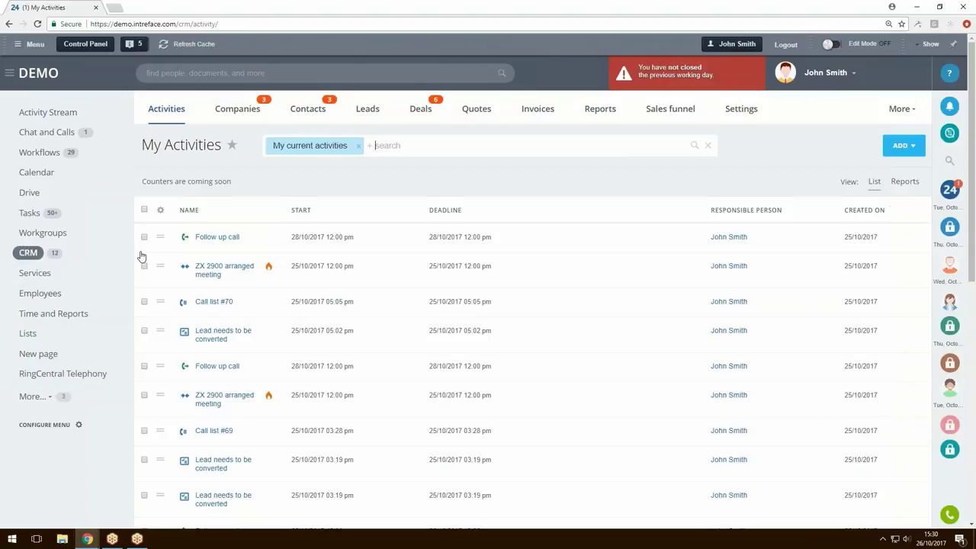
left_click(236, 121)
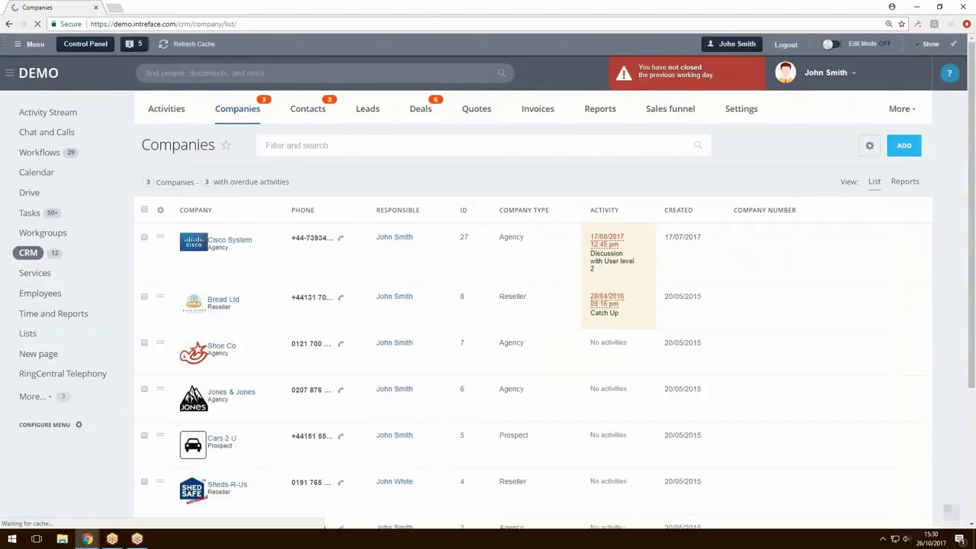
scroll(241, 456, "down", 2)
scroll(241, 455, "down", 2)
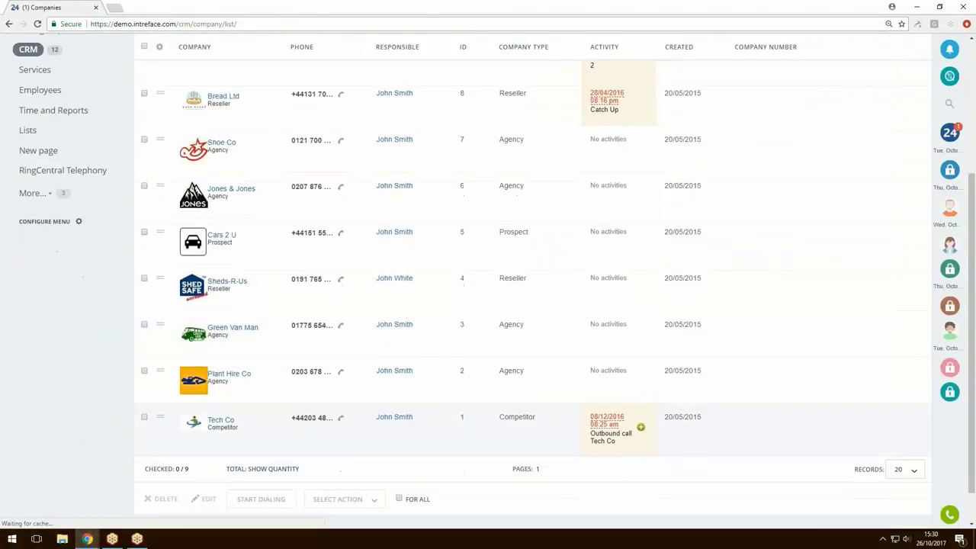
left_click(220, 420)
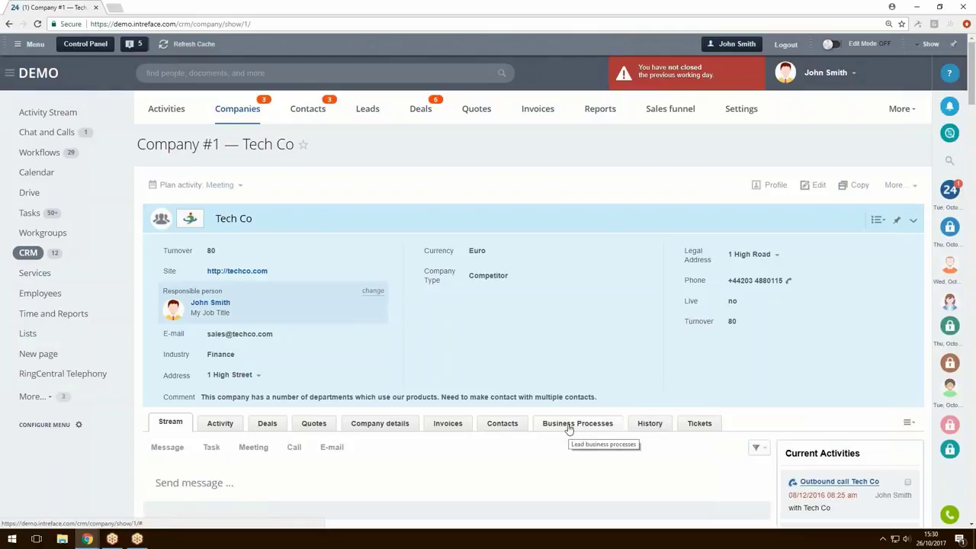
Open the New Case start form from Tech Co's business processes and examine its fields.
left_click(568, 424)
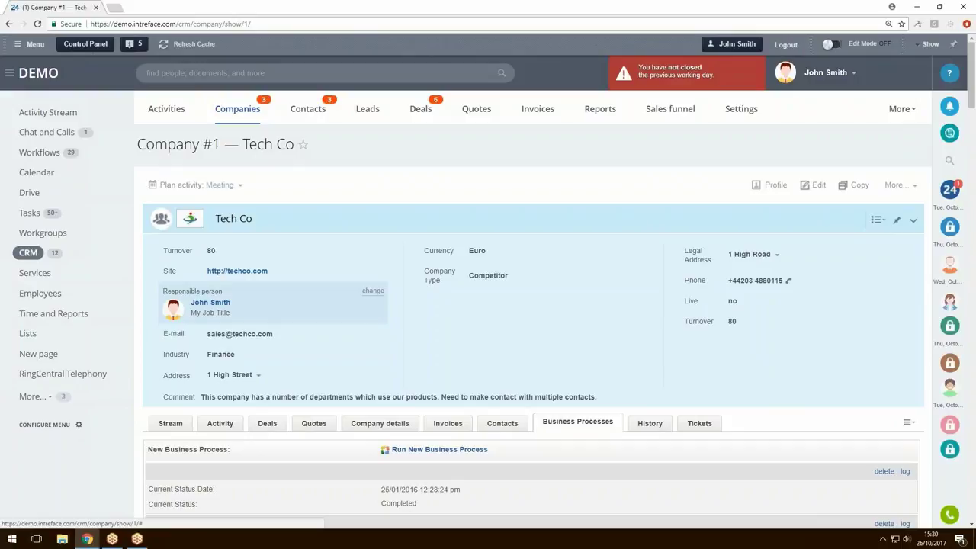
scroll(456, 407, "down", 1)
left_click(439, 398)
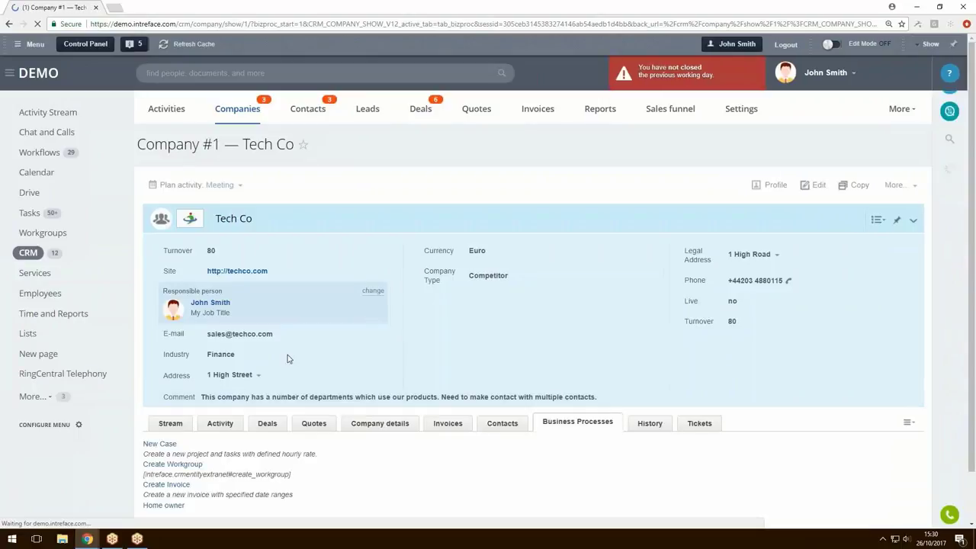
scroll(283, 356, "down", 1)
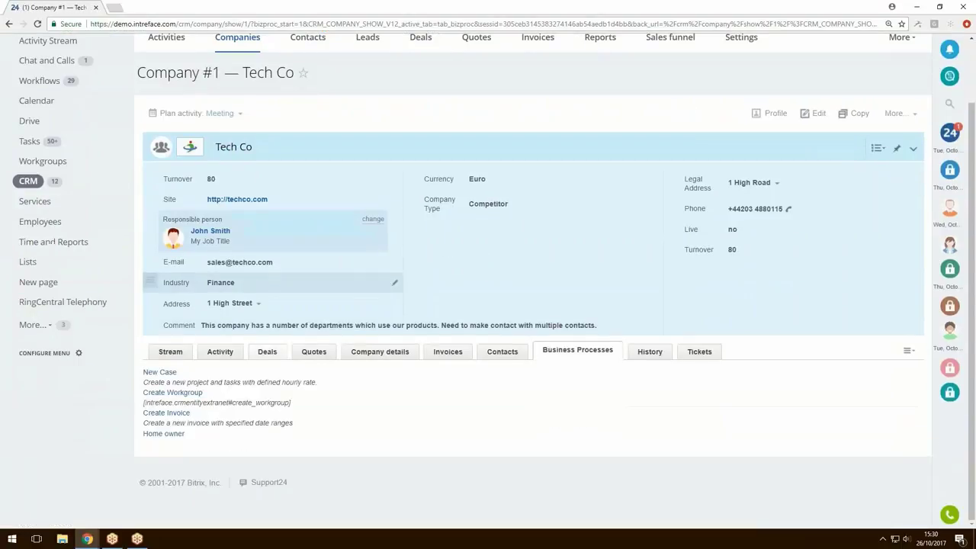
left_click(164, 374)
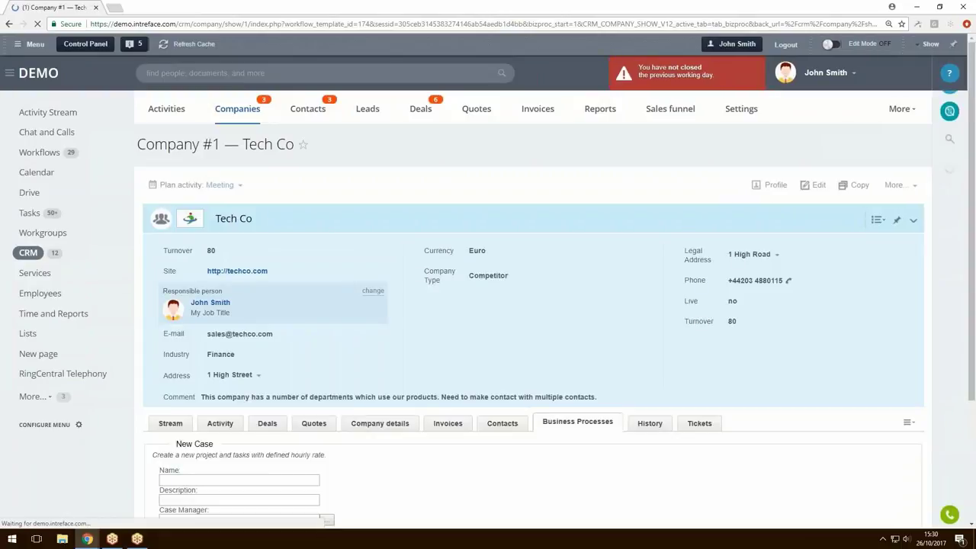
scroll(240, 289, "down", 2)
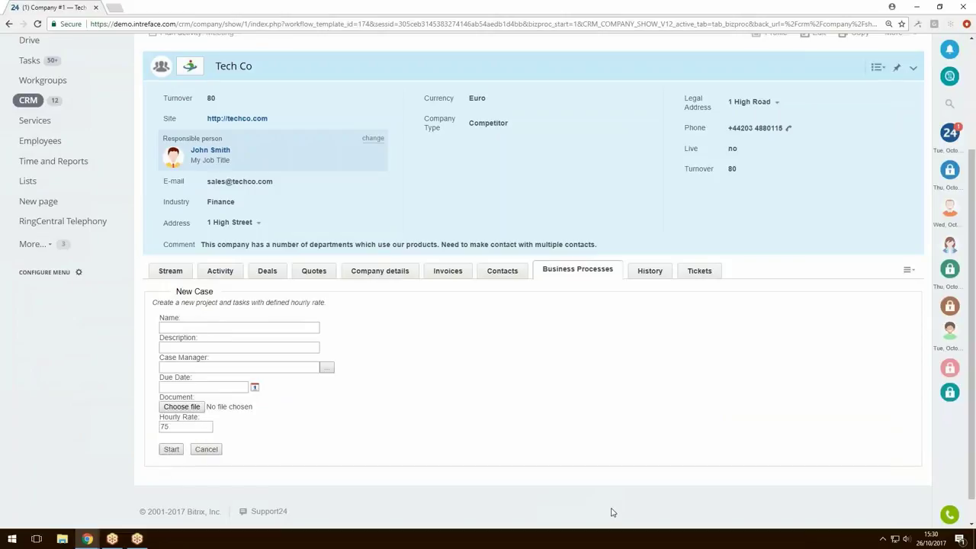
scroll(606, 514, "up", 2)
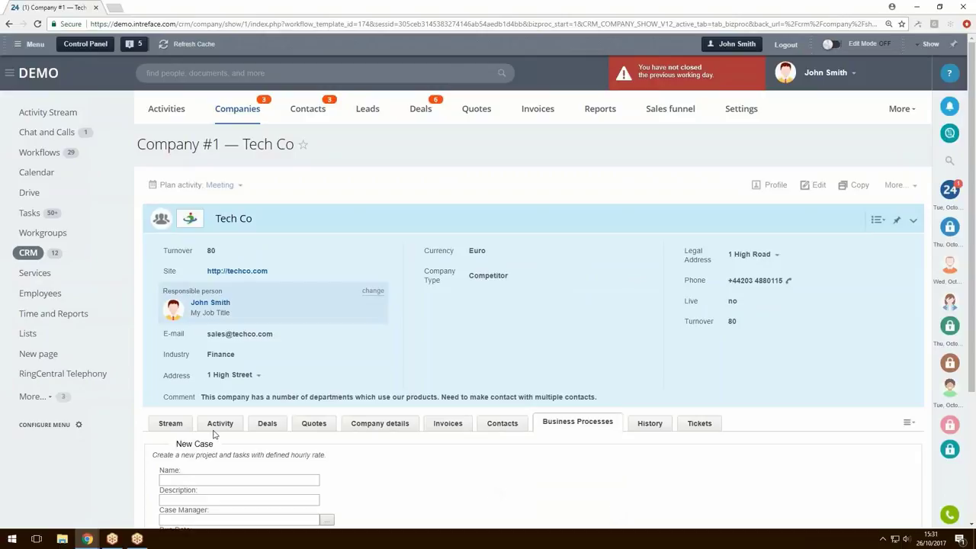
Open the Bitrix Test list, view its new element form, and go back to the list without adding anything.
left_click(28, 335)
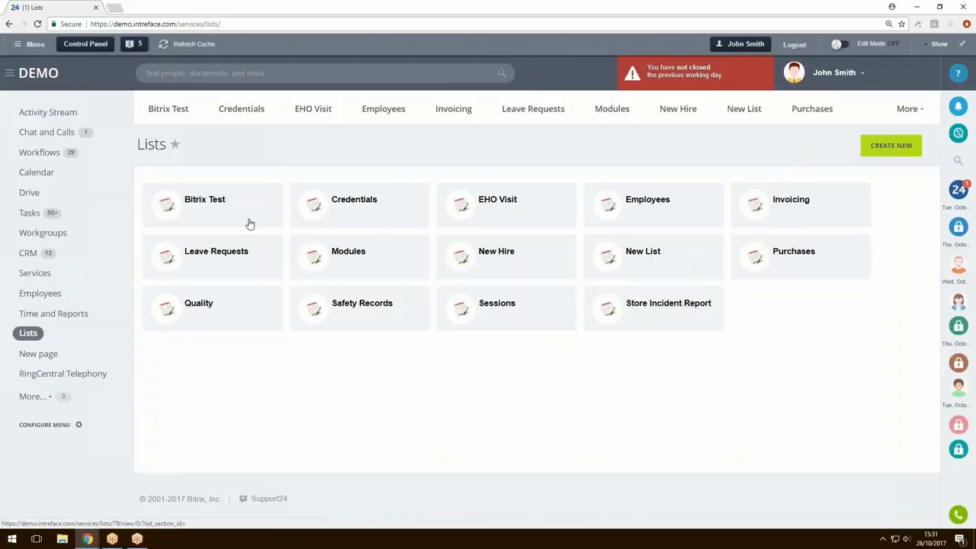
left_click(204, 200)
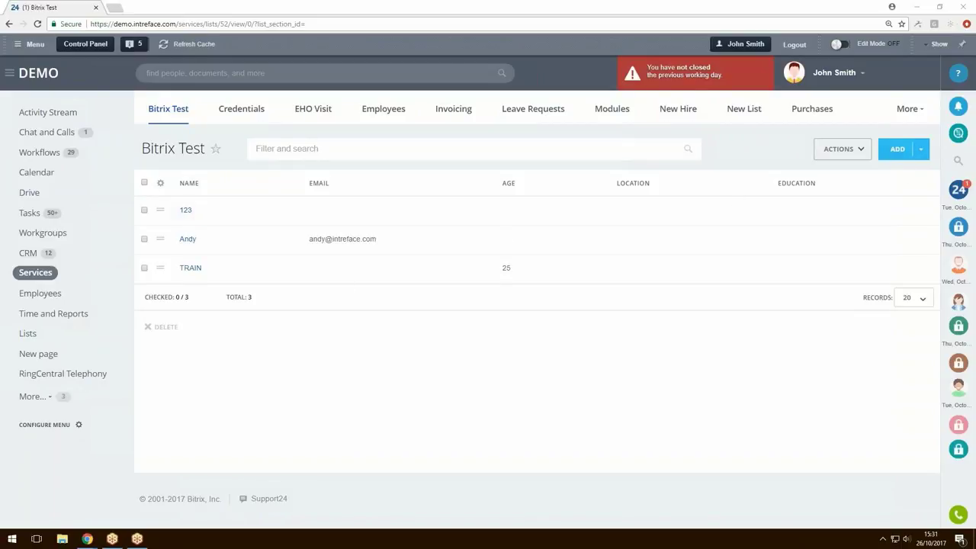
left_click(898, 151)
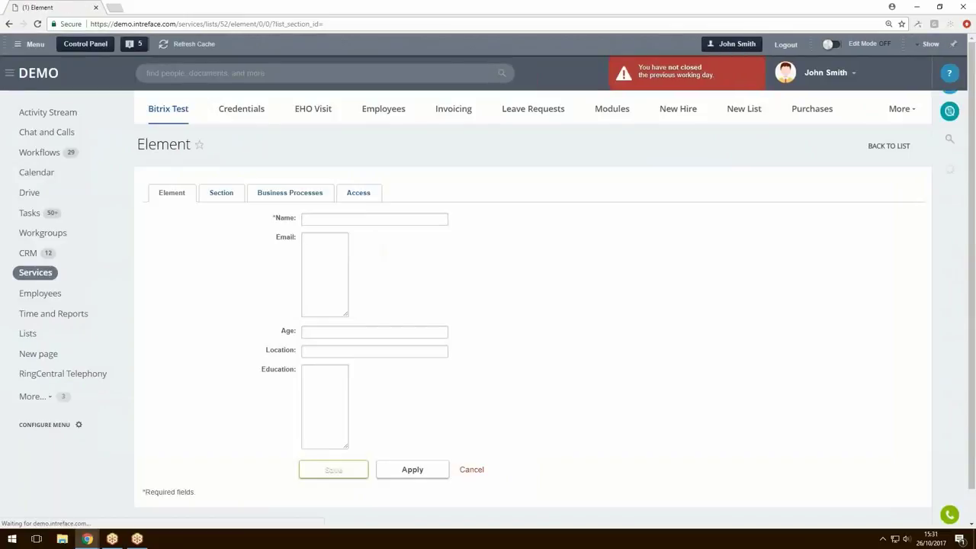
left_click(7, 25)
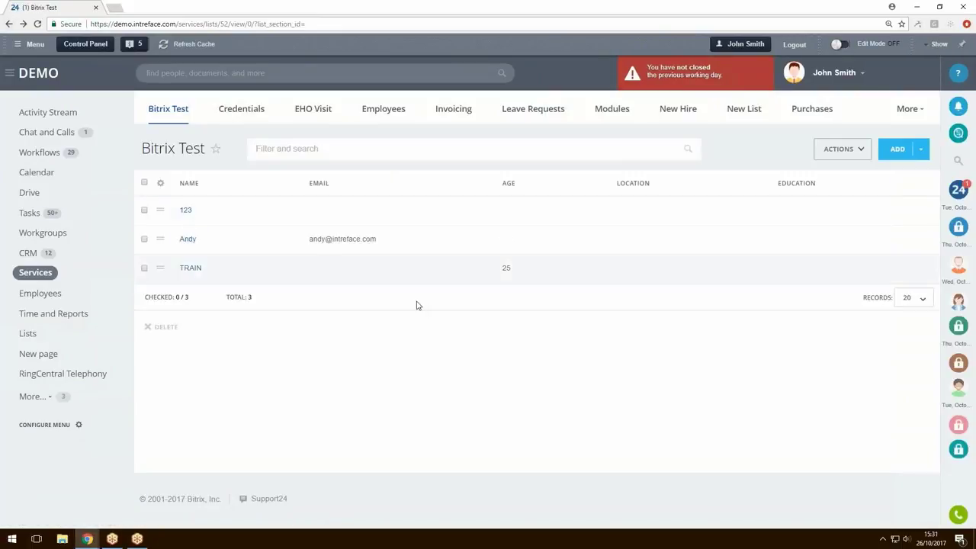
left_click(256, 148)
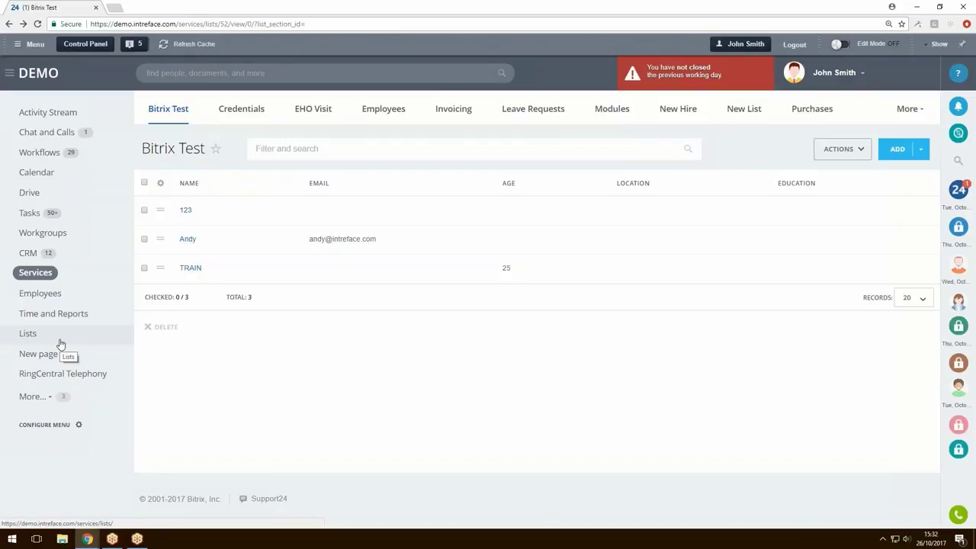
View the business process activation setting for the Common Documents drive, and close it without saving.
left_click(44, 198)
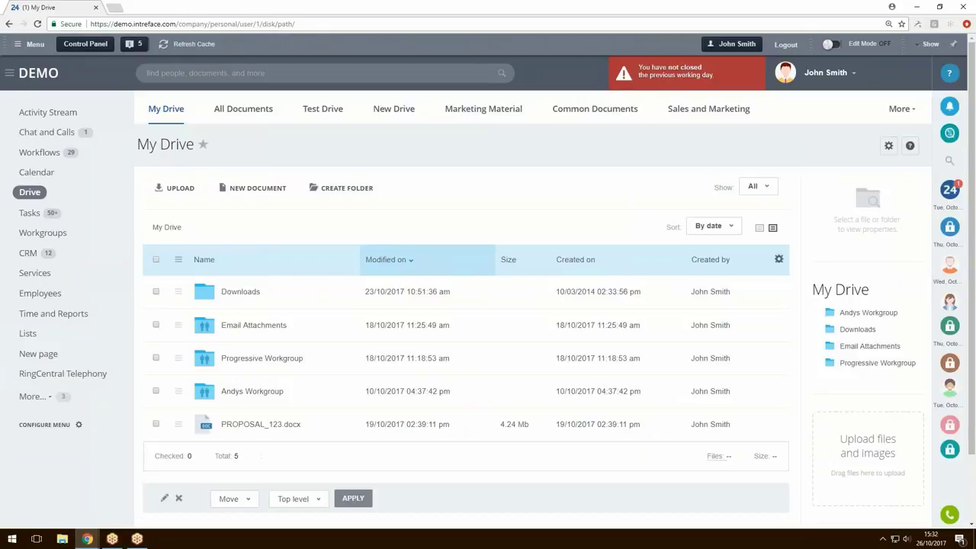
left_click(569, 112)
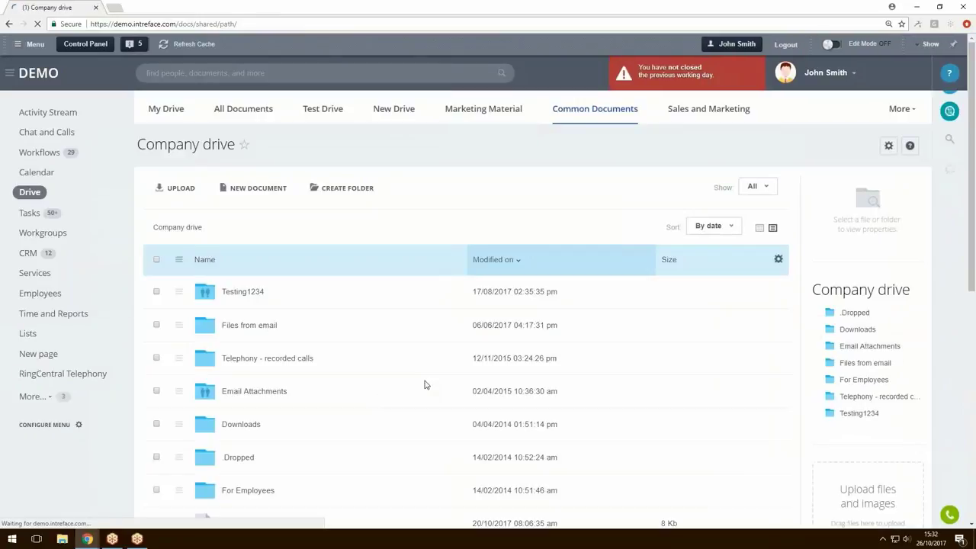
scroll(628, 316, "down", 1)
left_click(889, 94)
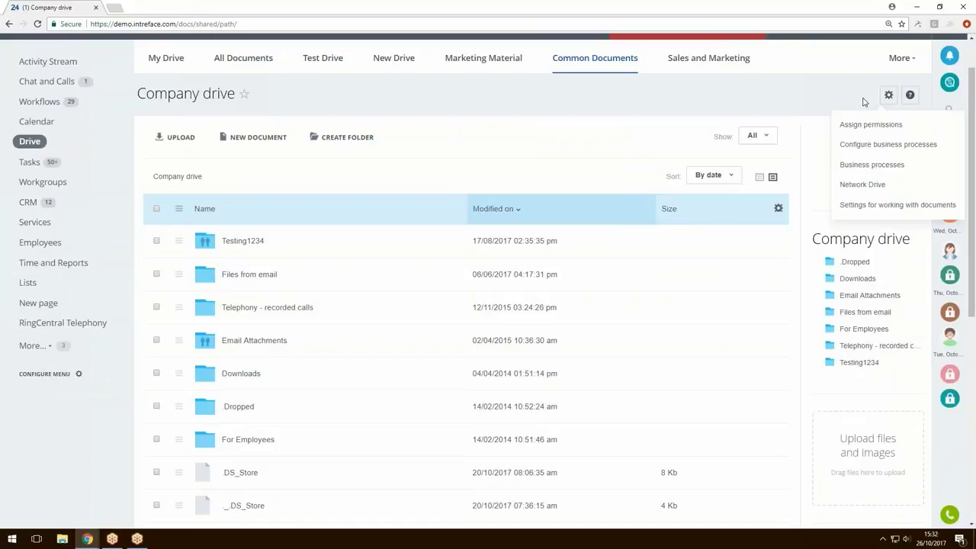
left_click(887, 145)
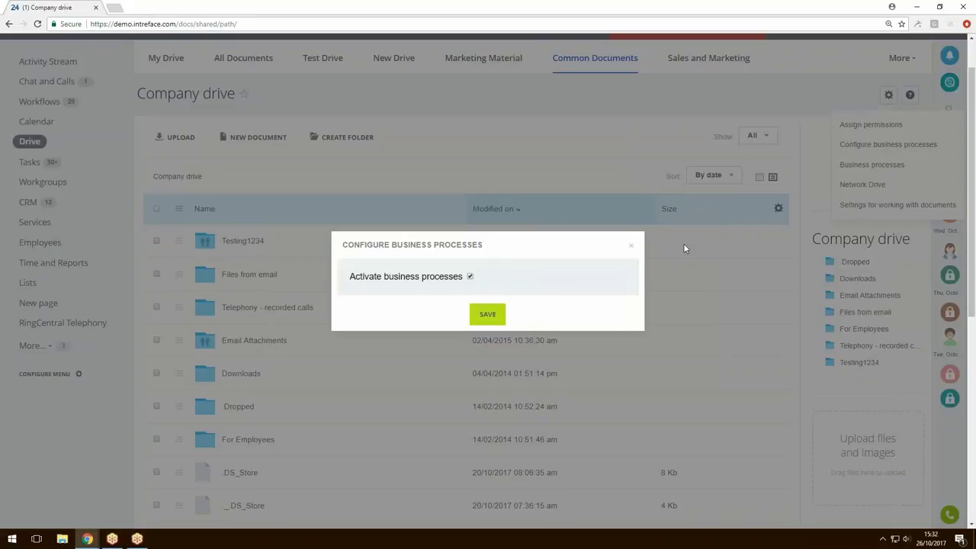
left_click(631, 245)
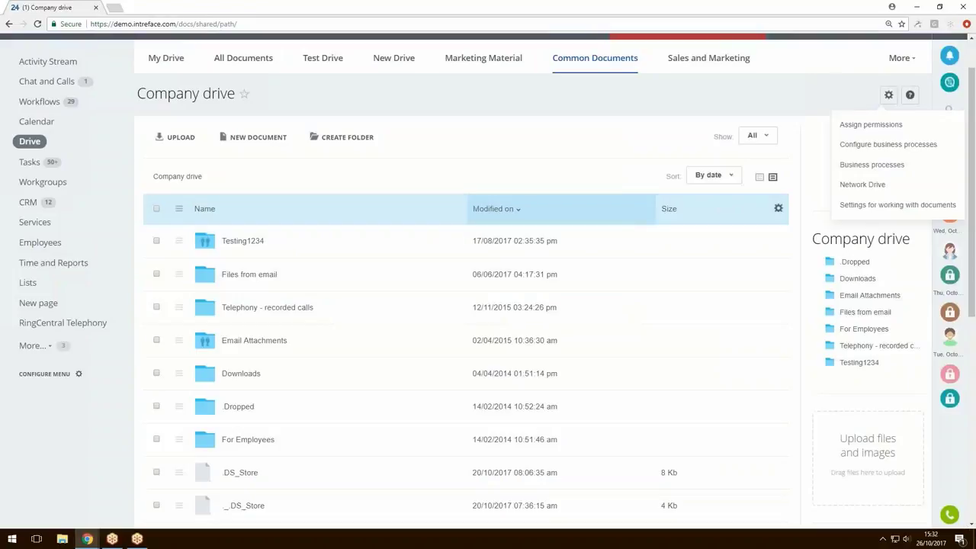
Open the business processes page of the company drive.
left_click(854, 171)
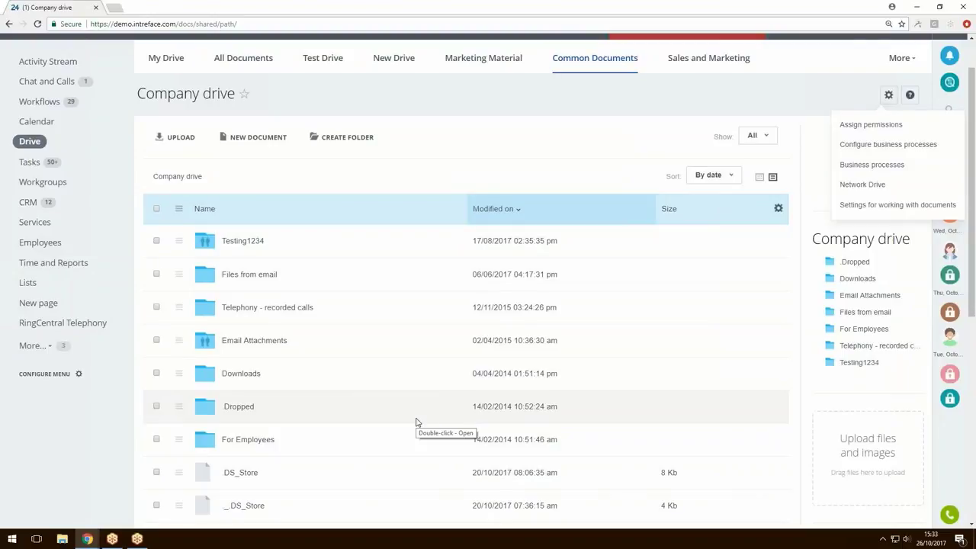
left_click(886, 174)
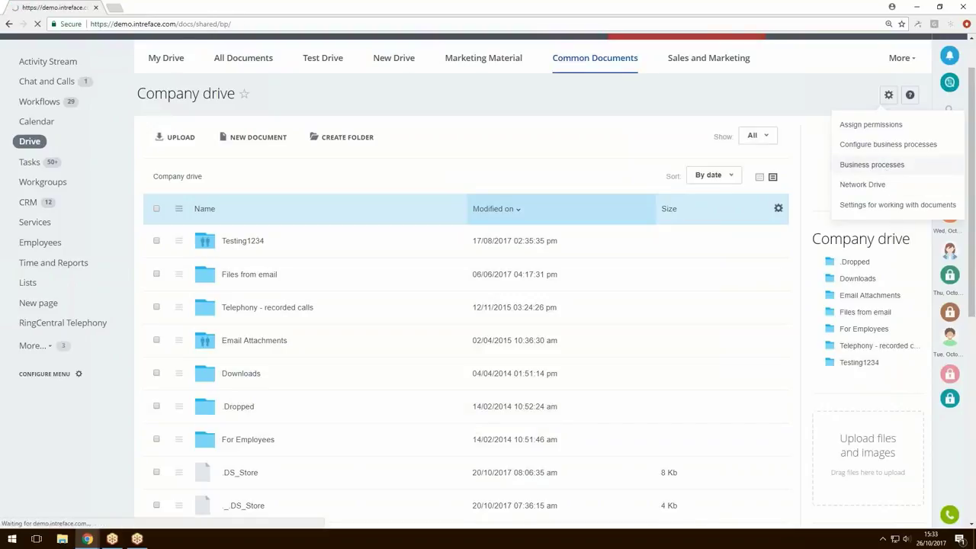
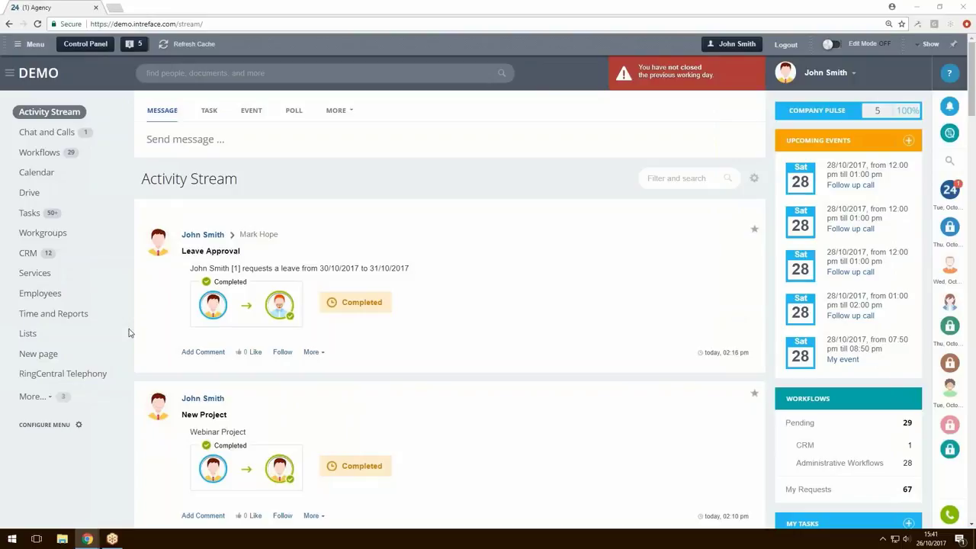
View the CRM deals list, and start a new Deal business process template from the CRM automation settings.
left_click(69, 253)
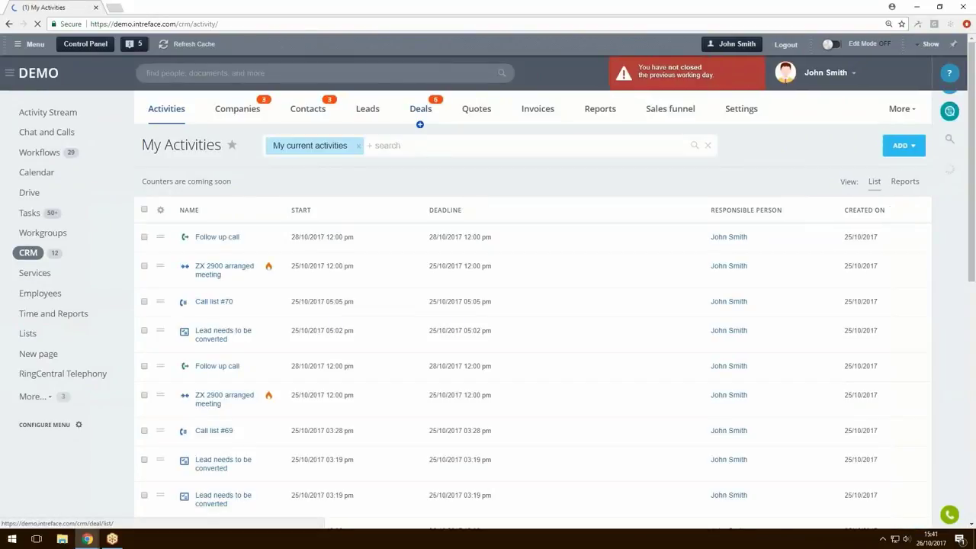
left_click(420, 111)
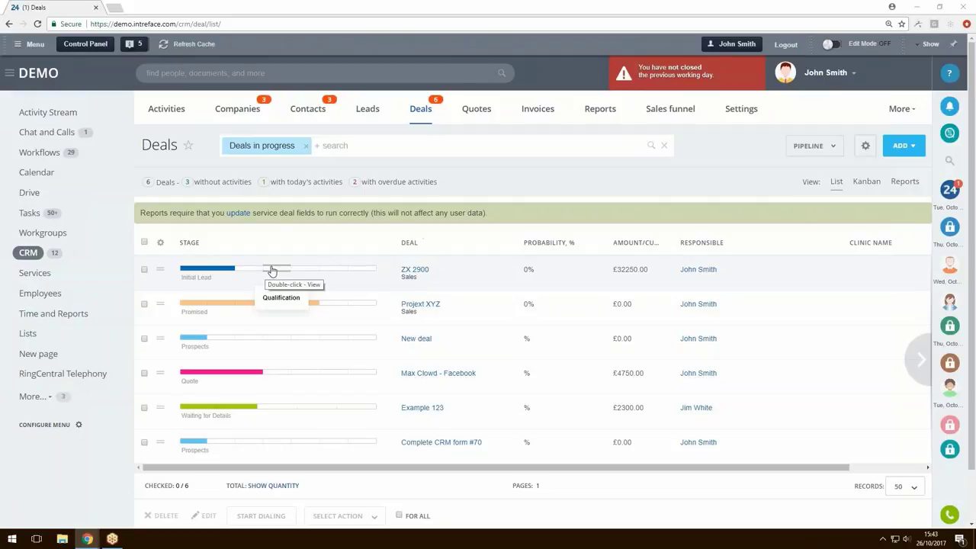
left_click(742, 112)
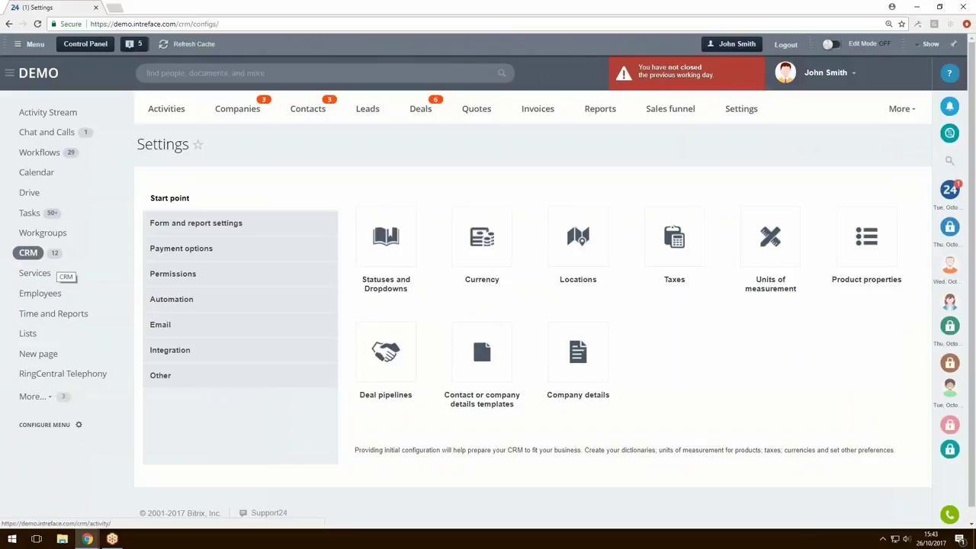
left_click(179, 302)
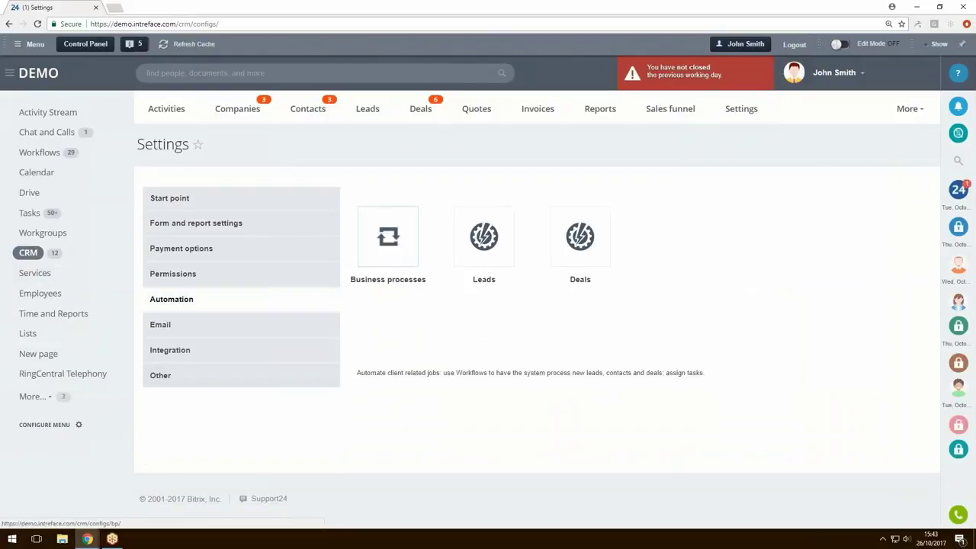
left_click(387, 235)
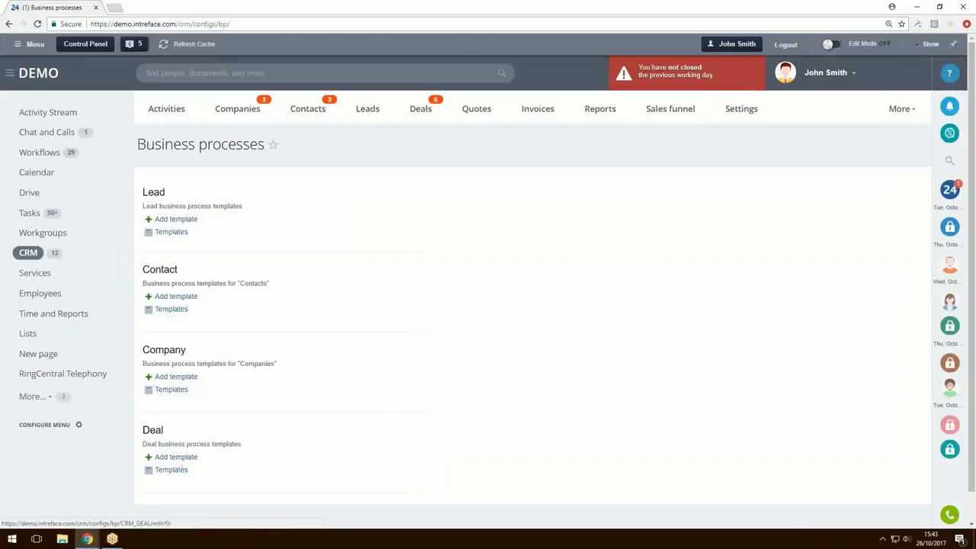
left_click(175, 458)
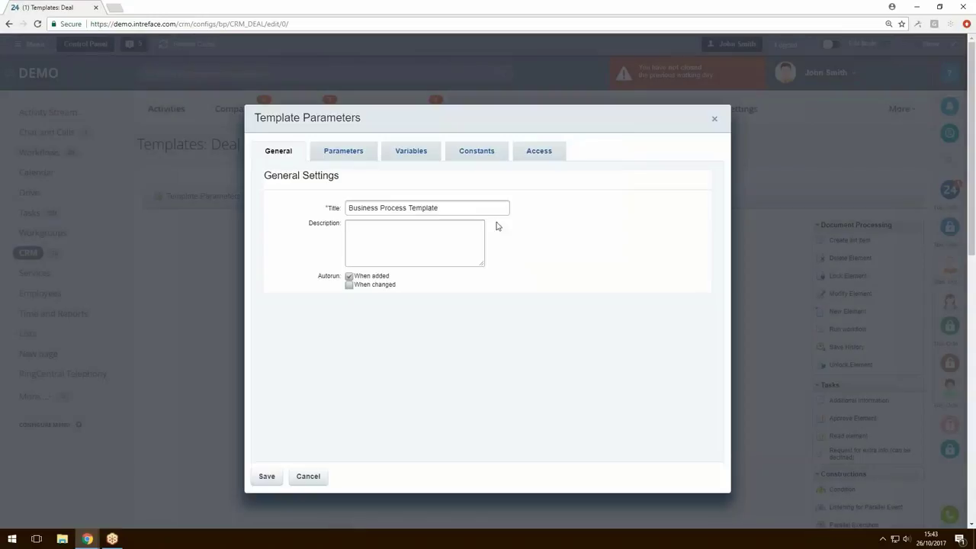
Title the template "Deal Progress on Stage Change", enable autorun when changed, and save the template parameters.
key("Caps_Lock")
type("D")
key("Caps_Lock")
type("eal")
key("Caps_Lock")
type("P")
key("Caps_Lock")
type("r")
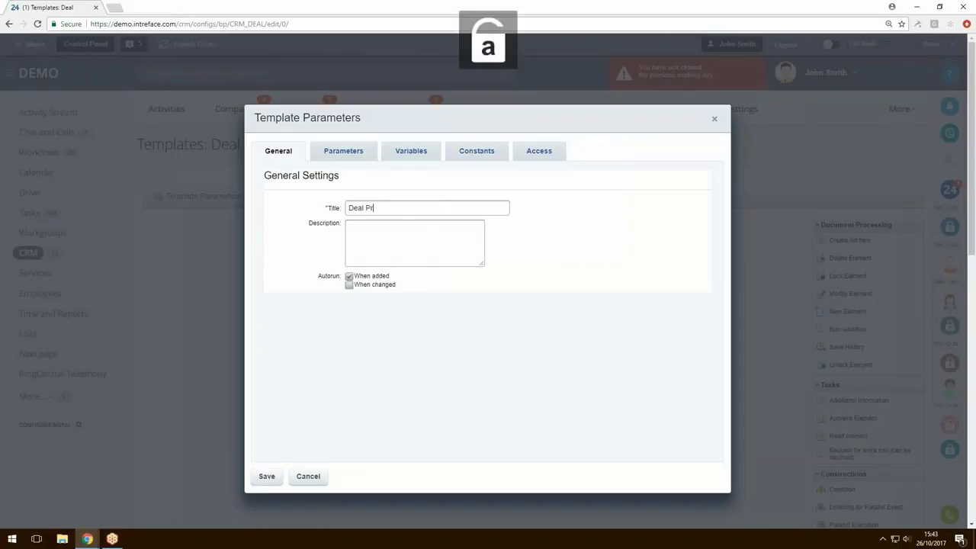
type("ogress on")
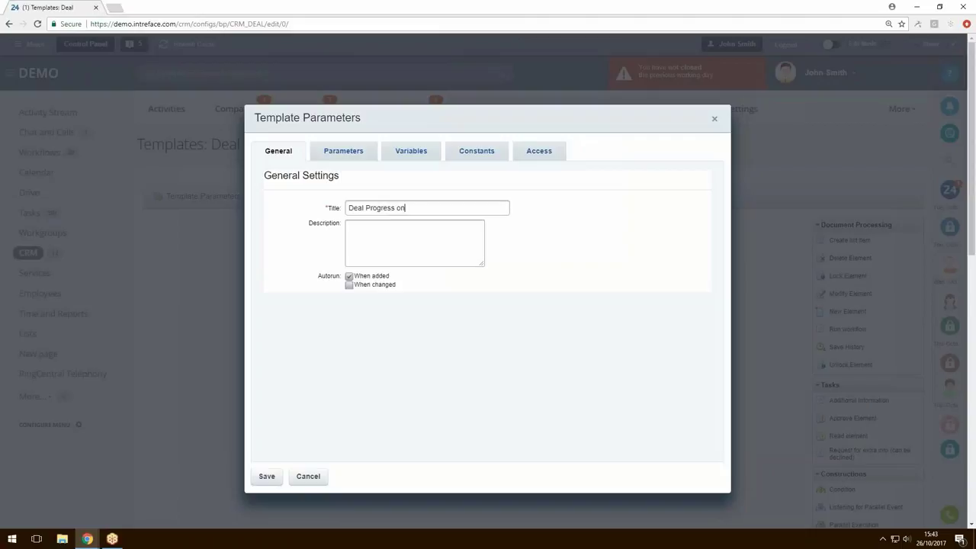
key("Caps_Lock")
type("S")
key("Caps_Lock")
type("tage")
key("Caps_Lock")
type("C")
key("Caps_Lock")
type("hange")
left_click(349, 285)
left_click(270, 479)
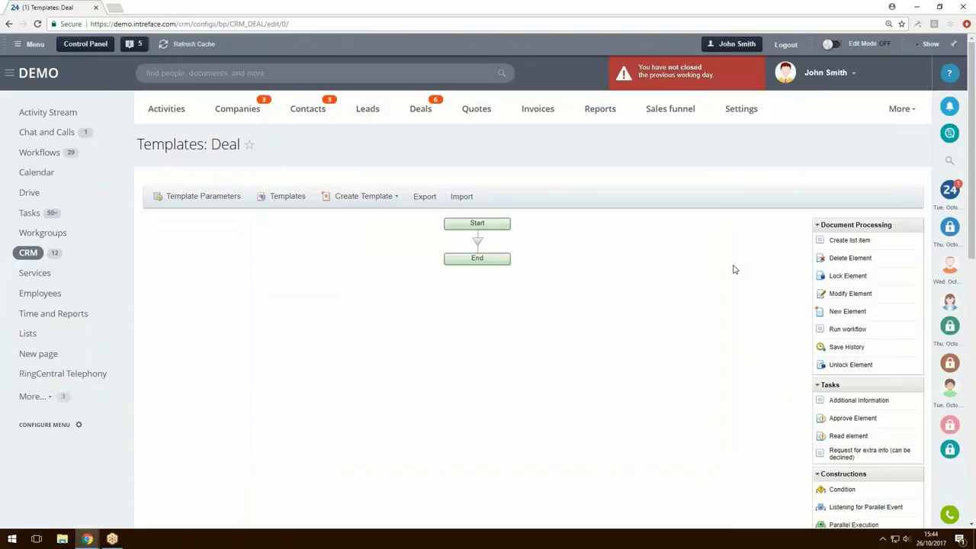
Add a Condition construction between Start and End and title it "Check Deal Stage".
scroll(734, 270, "down", 1)
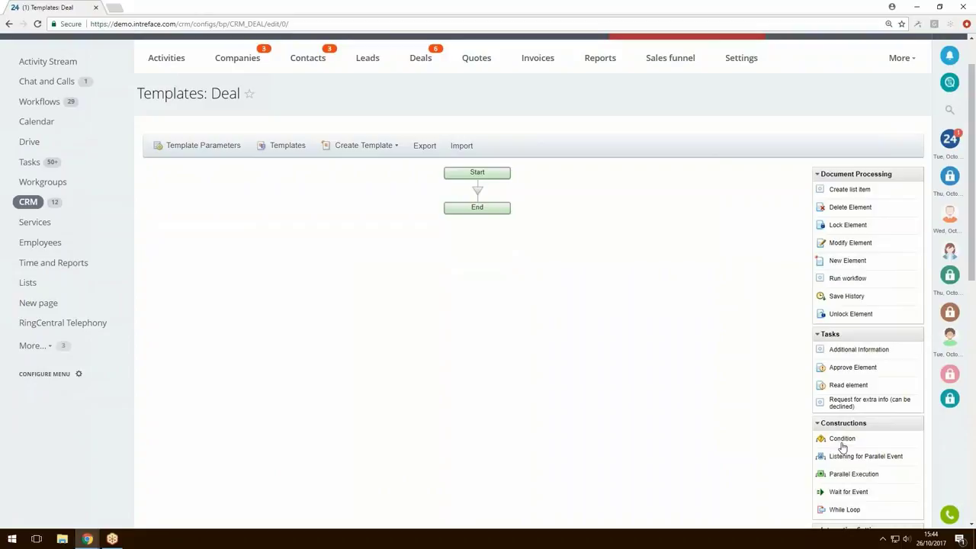
left_click_drag(842, 445, 477, 194)
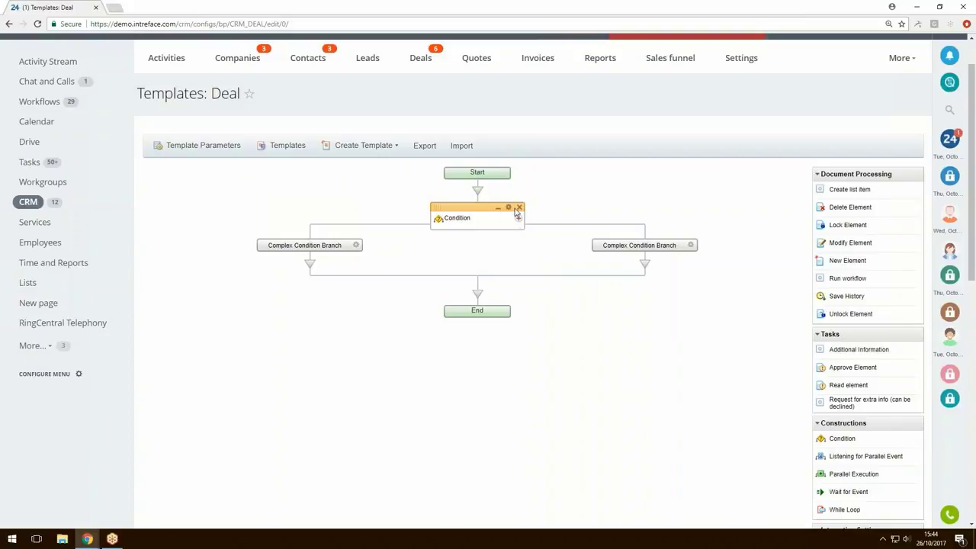
left_click(508, 206)
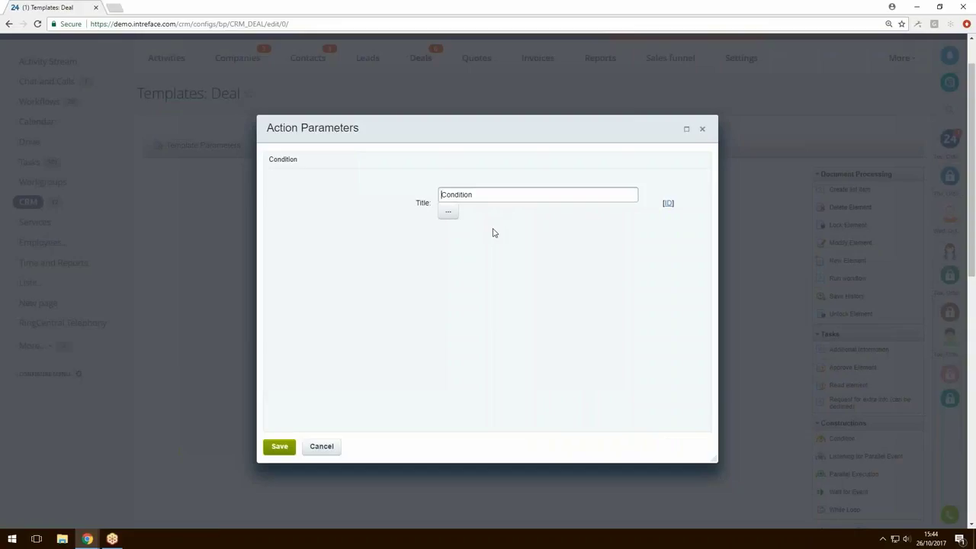
key("ctrl+a")
key("Caps_Lock")
type("C")
key("Caps_Lock")
type("heck")
key("Caps_Lock")
type("D")
key("Caps_Lock")
type("eal")
key("Caps_Lock")
type("S")
key("Caps_Lock")
type("tage")
right_click(263, 402)
left_click(278, 441)
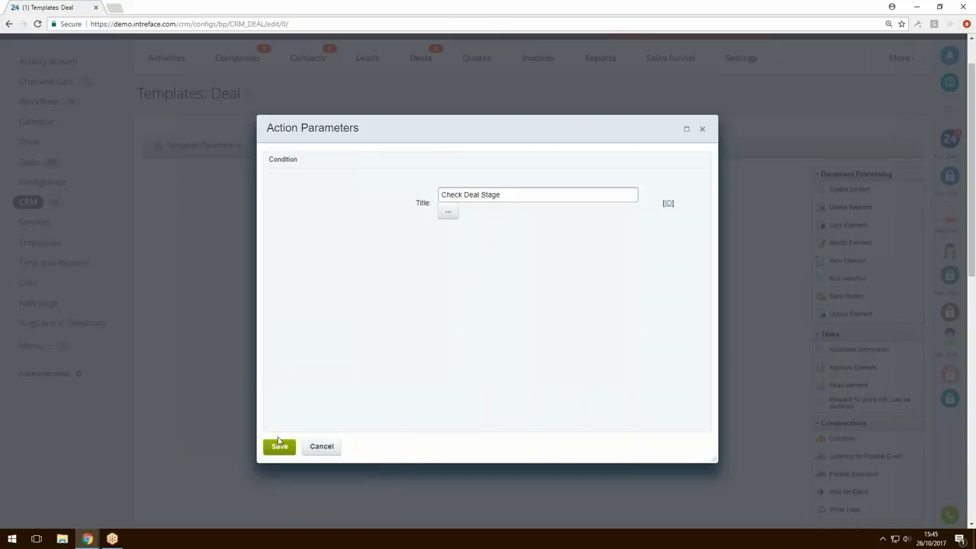
left_click(279, 445)
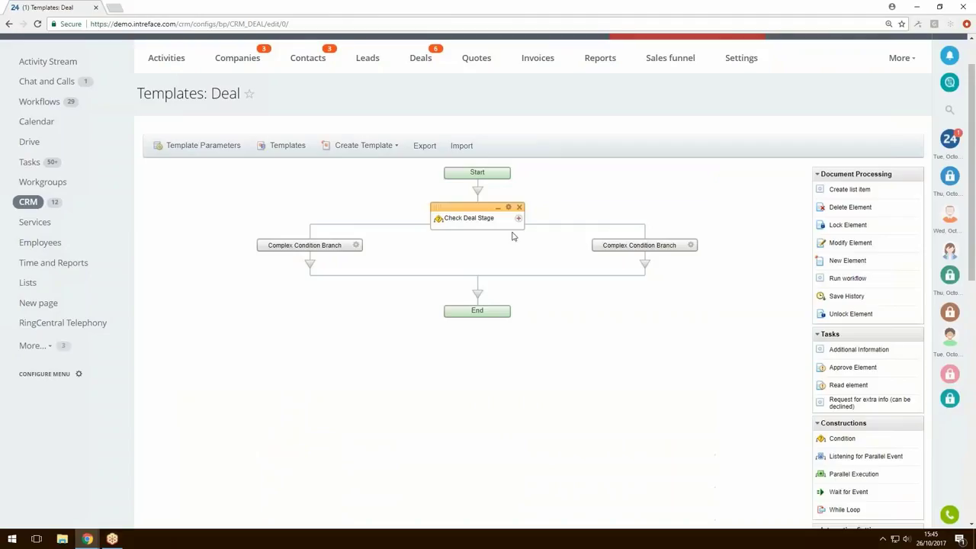
Add a third branch to the Check Deal Stage condition and title the first branch "Quote".
left_click(519, 219)
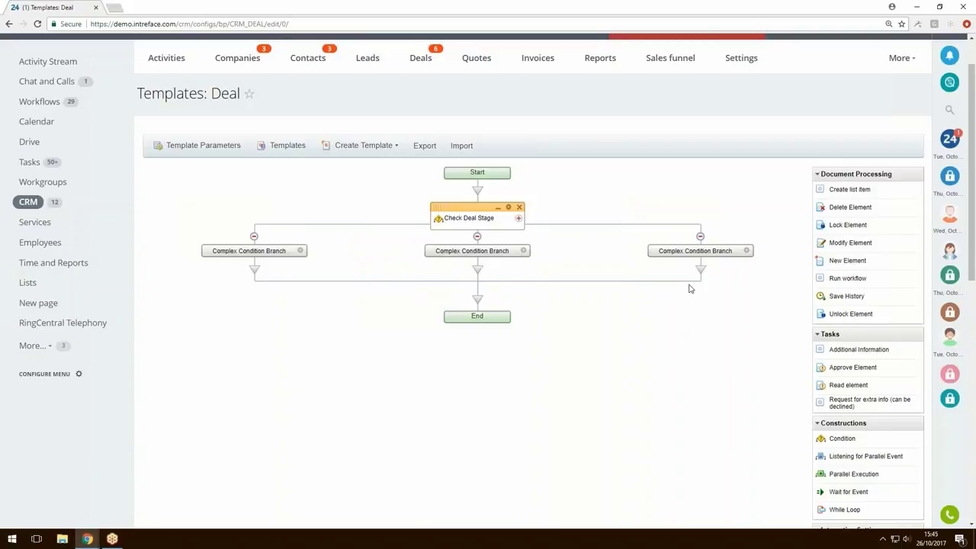
left_click(302, 254)
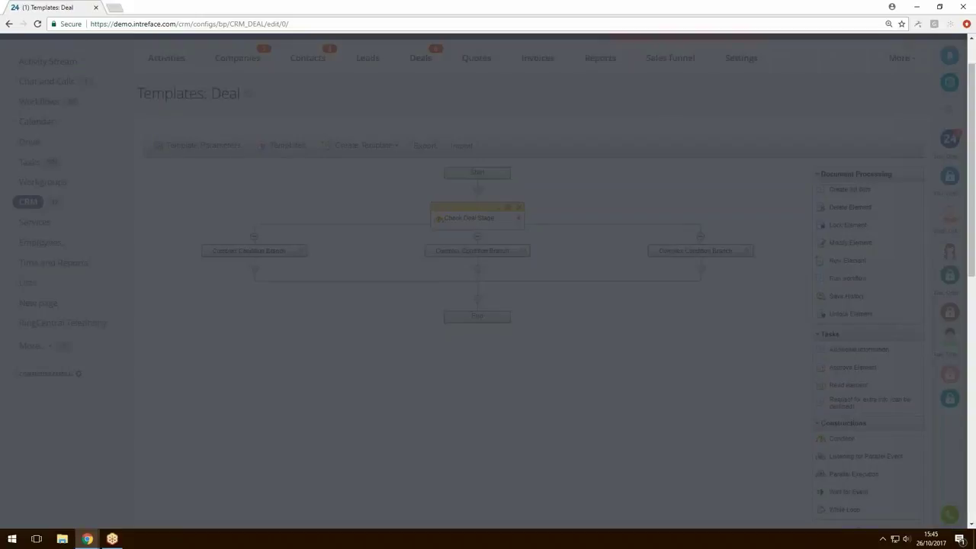
left_click_drag(534, 203, 441, 203)
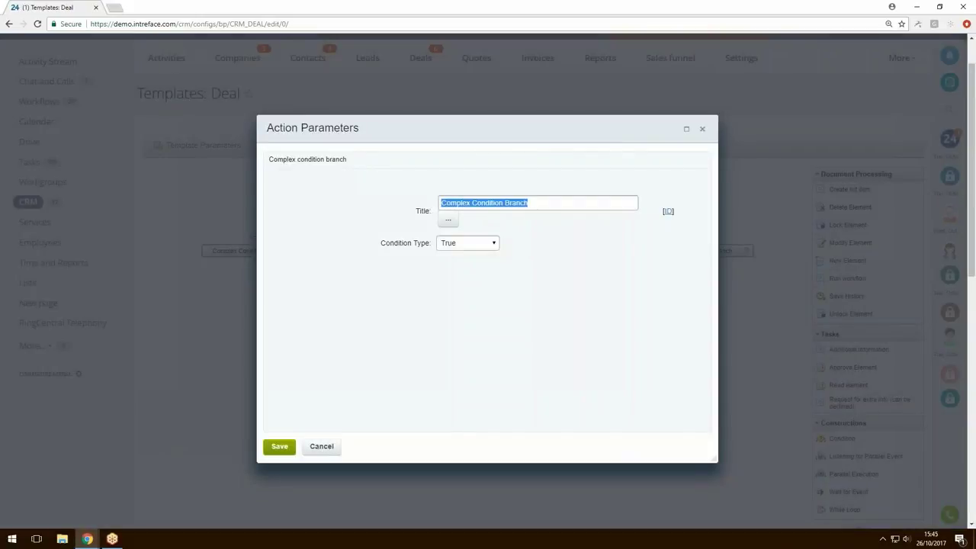
key("Caps_Lock")
type("Q")
key("Caps_Lock")
type("uote")
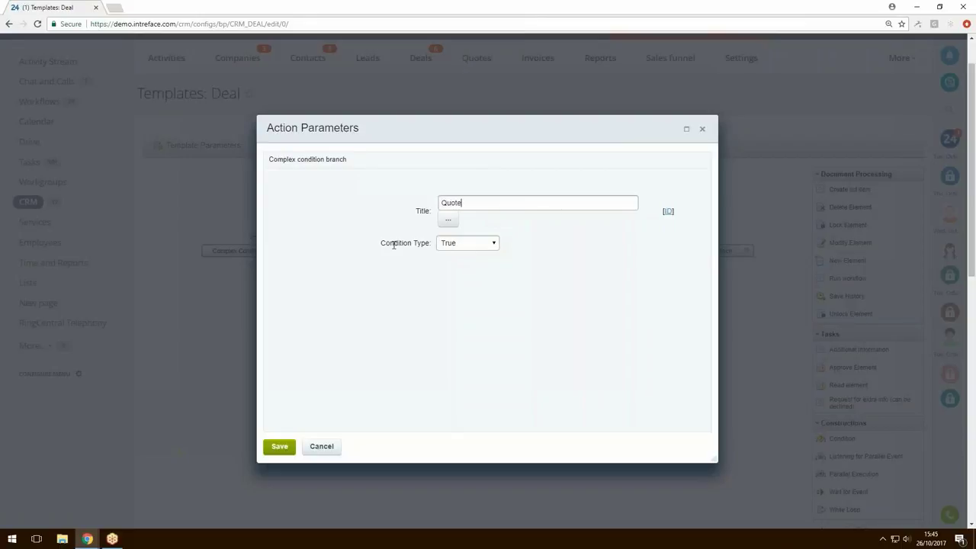
Set the Quote branch to an Element Field condition where Stage is equal to Quote, and save it.
left_click(462, 244)
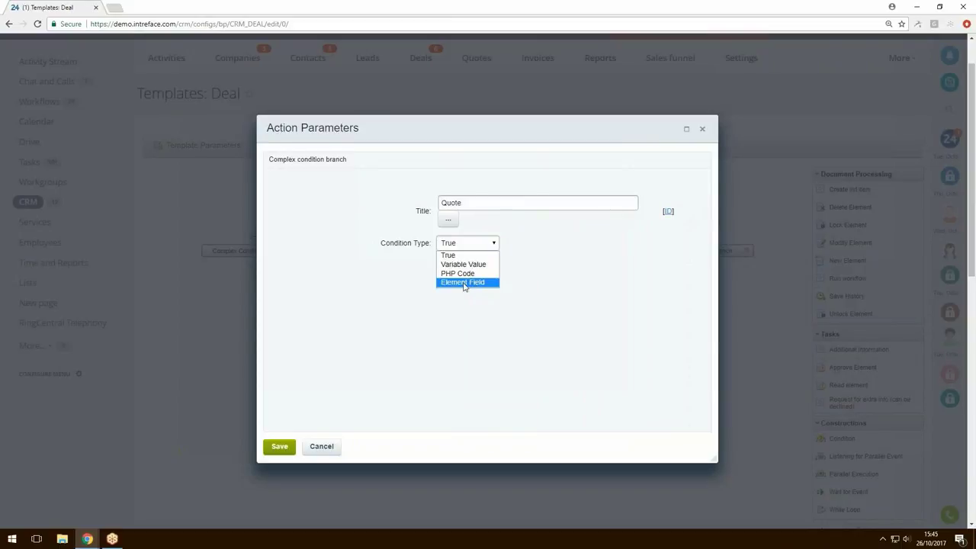
left_click(463, 283)
left_click(460, 266)
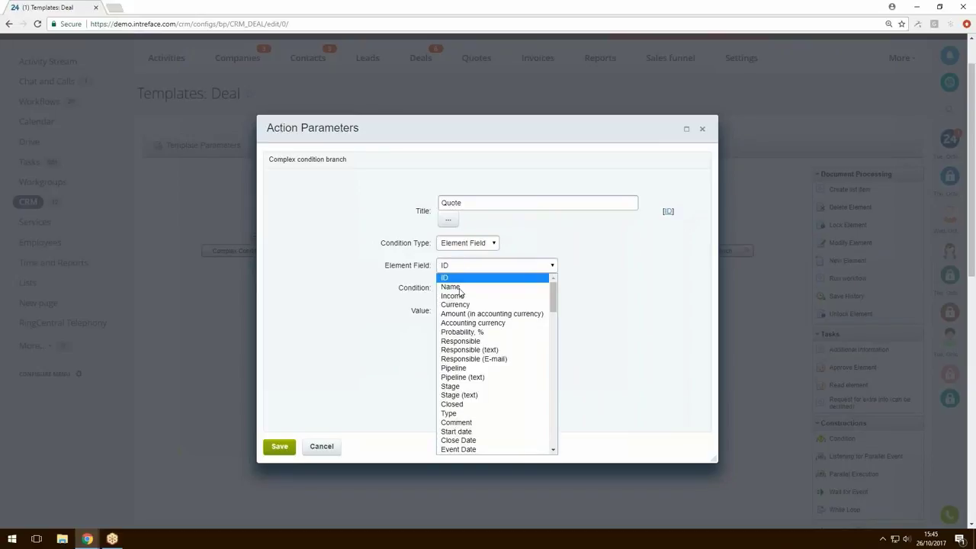
left_click(453, 389)
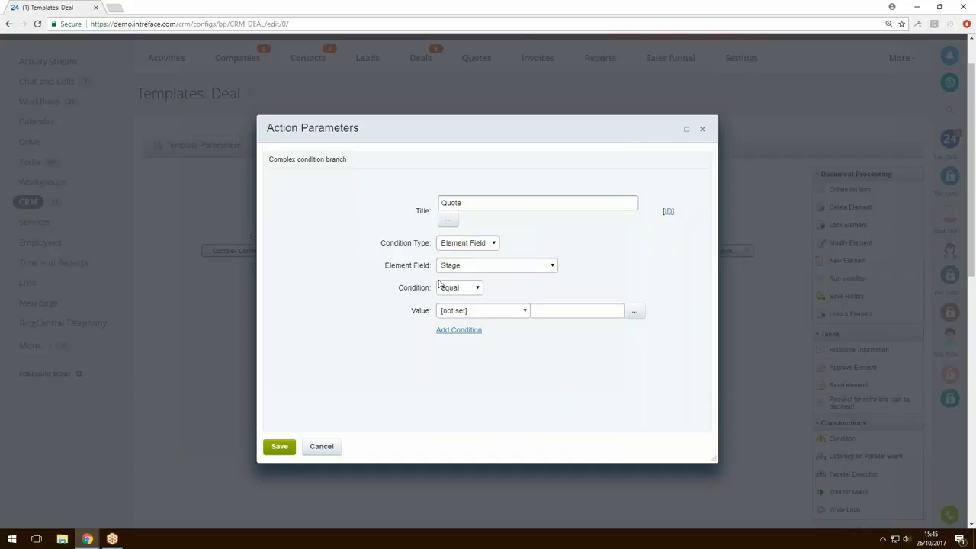
left_click(467, 313)
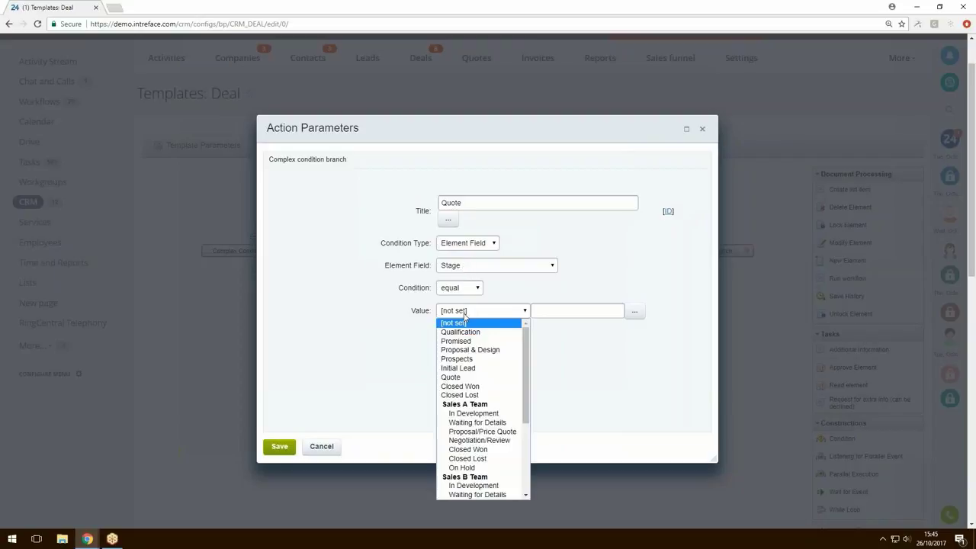
left_click(472, 377)
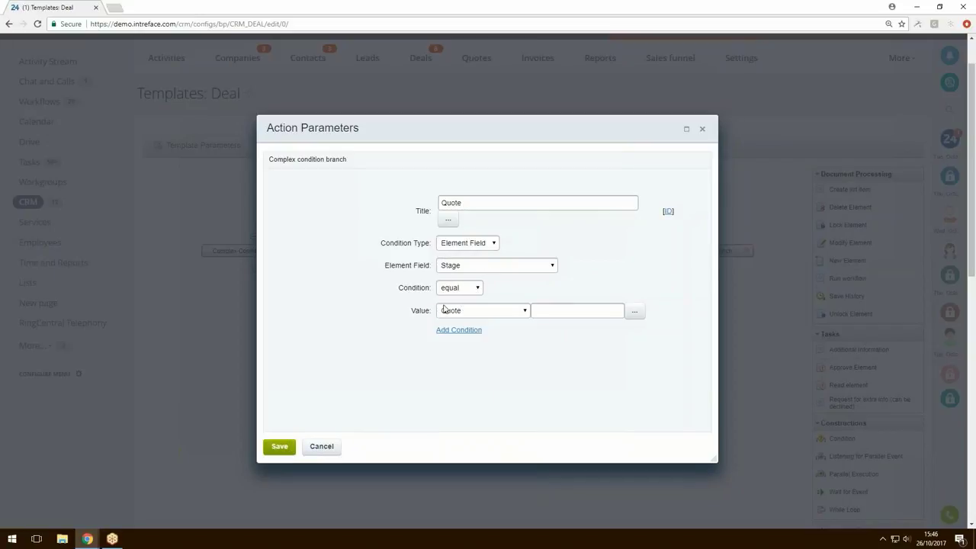
left_click(279, 446)
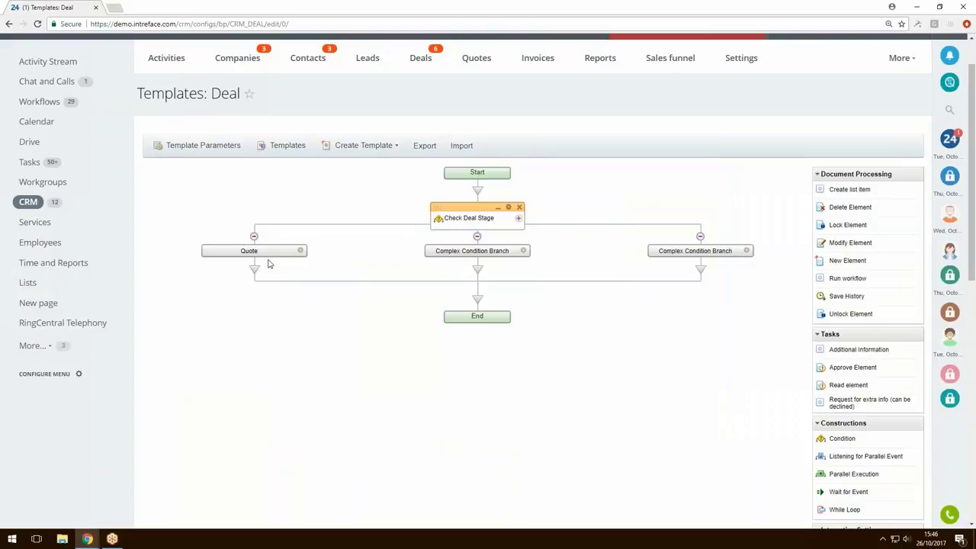
Title the middle branch "Promised" with an Element Field condition where Stage is equal to Promised, and save it.
left_click(523, 253)
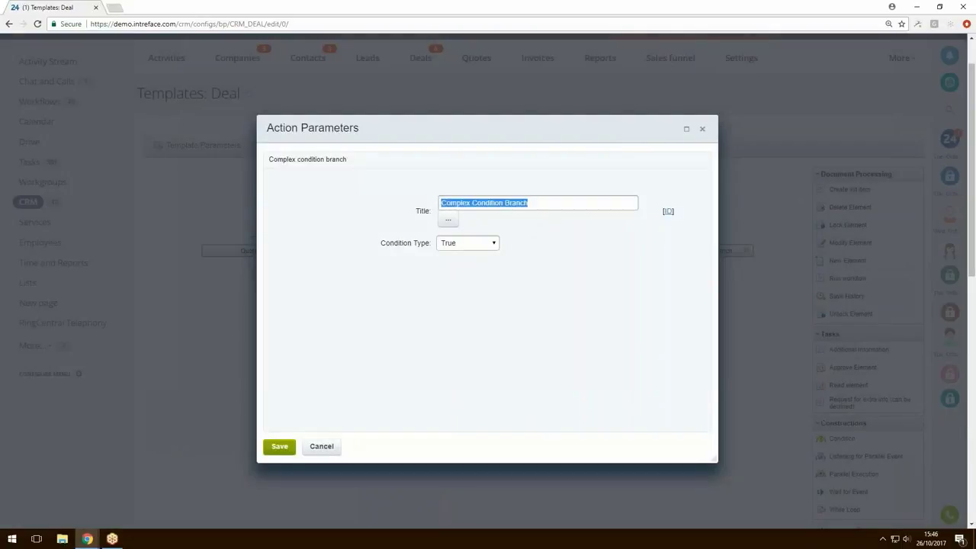
type("Promised")
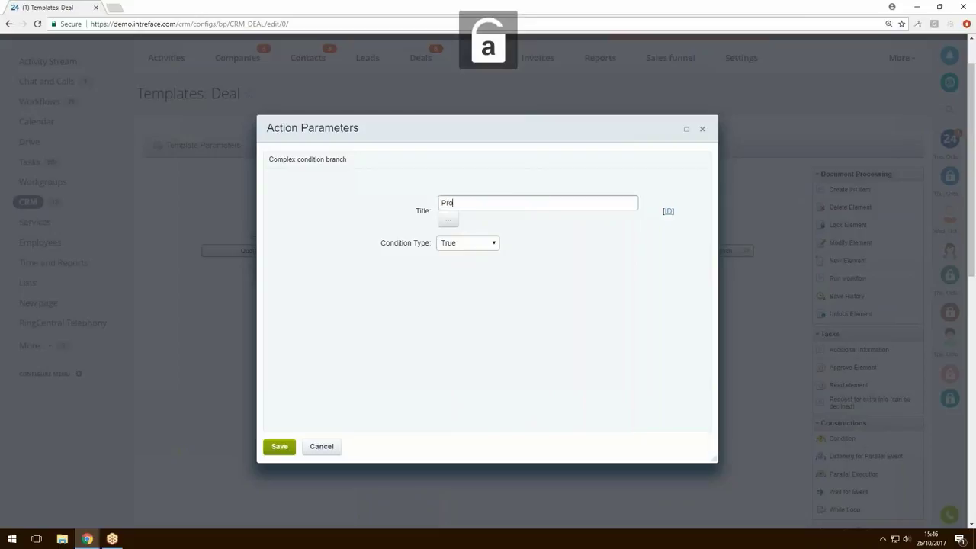
left_click(471, 245)
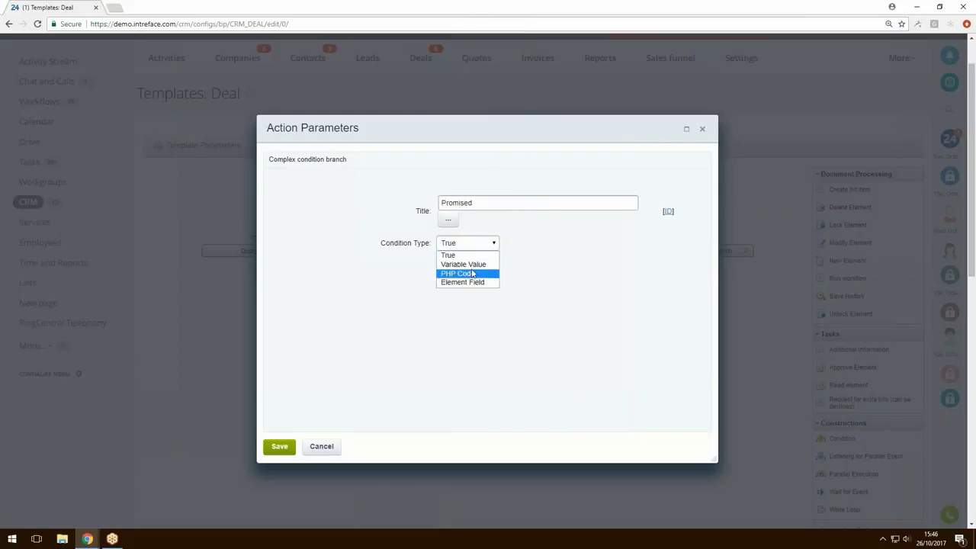
left_click(468, 282)
left_click(462, 269)
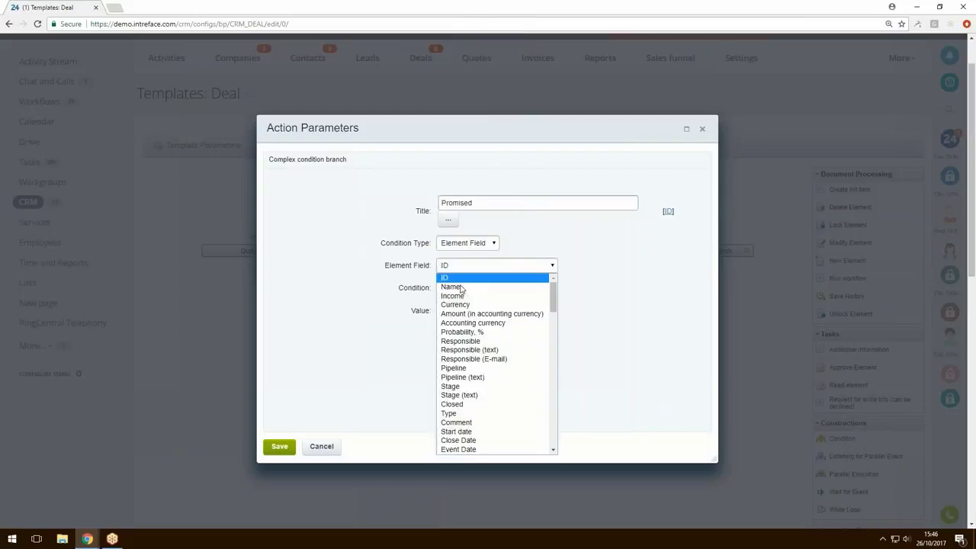
left_click(471, 387)
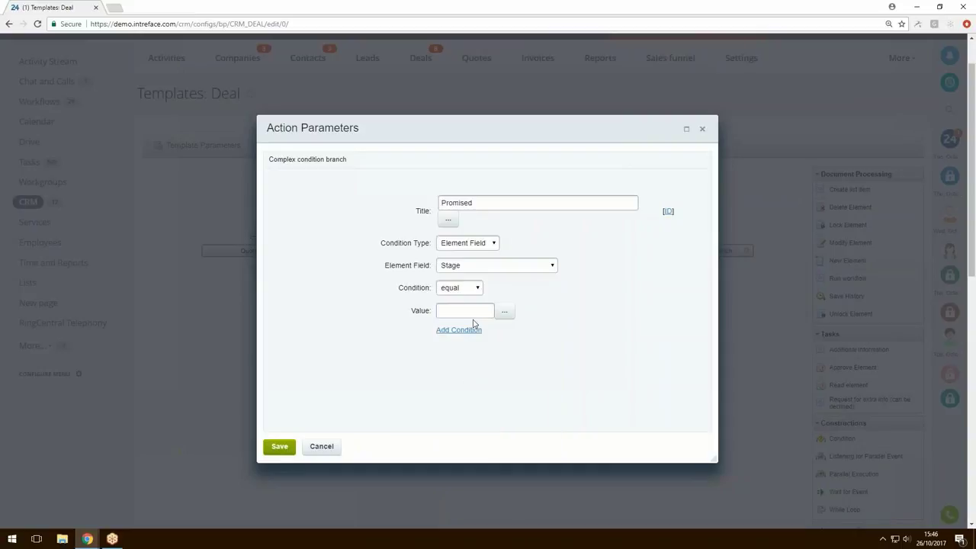
left_click(488, 311)
left_click(459, 341)
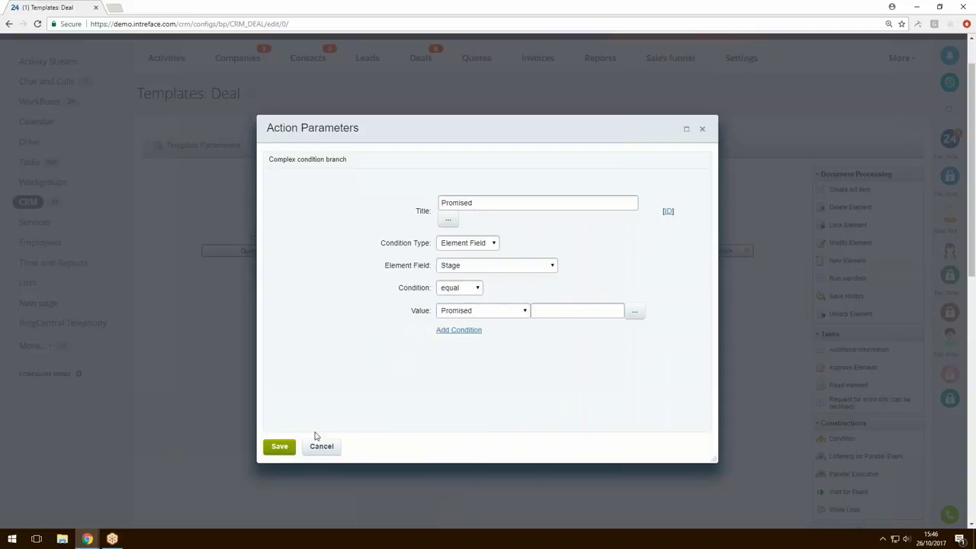
left_click(278, 449)
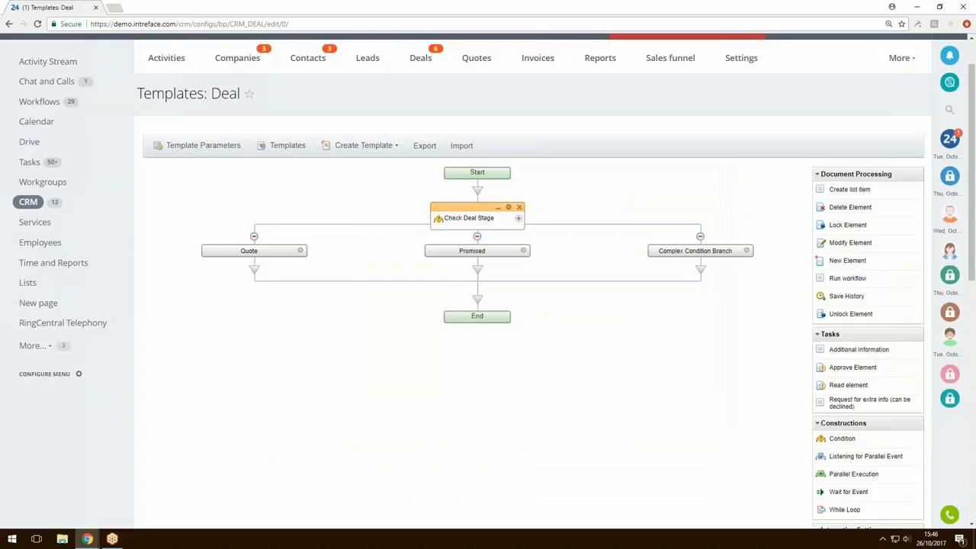
Title the third Check Deal Stage branch "Won" and give it an Element Field condition on the Stage field.
left_click(745, 251)
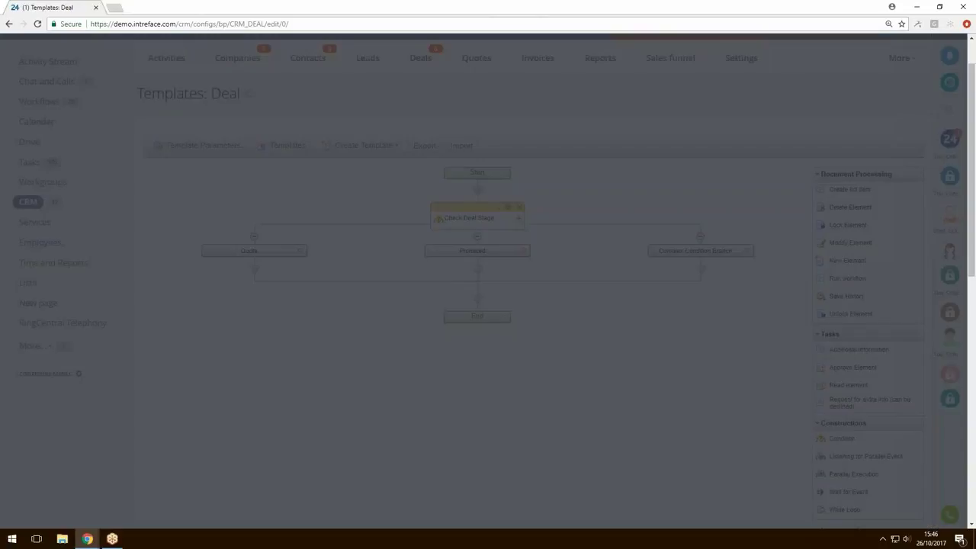
left_click_drag(533, 204, 352, 198)
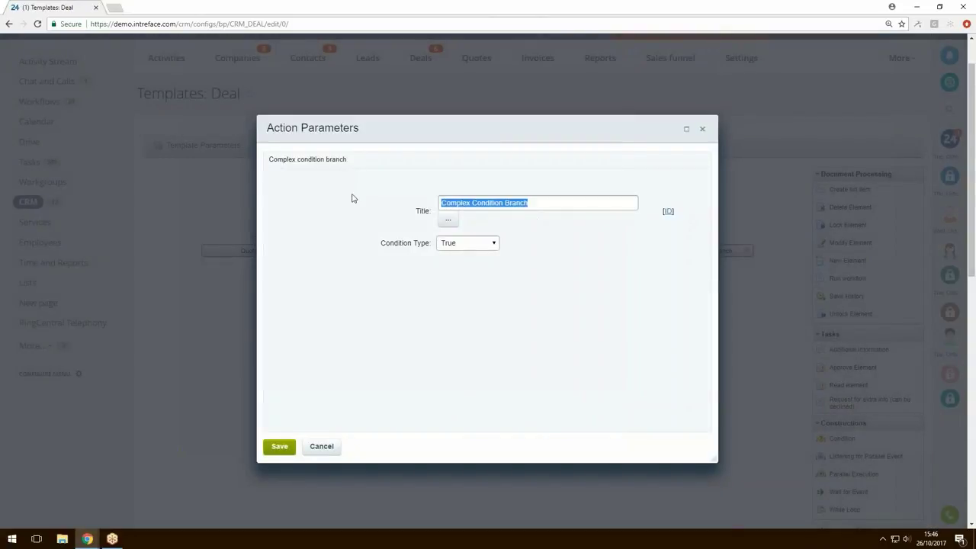
type("Won")
left_click(473, 244)
left_click(466, 283)
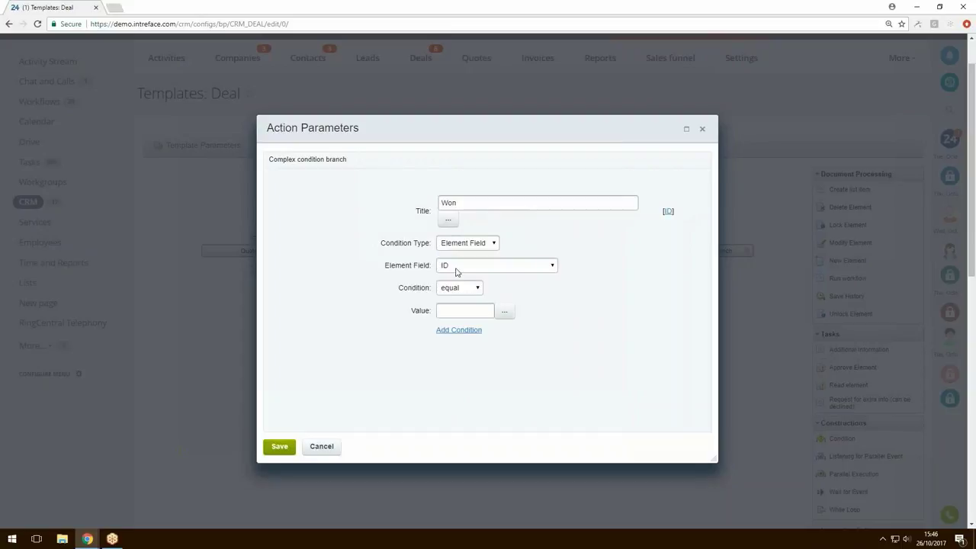
left_click(456, 267)
key("Escape")
Set the Won branch's Stage condition value to the general Closed Won stage and save the branch parameters.
left_click(462, 311)
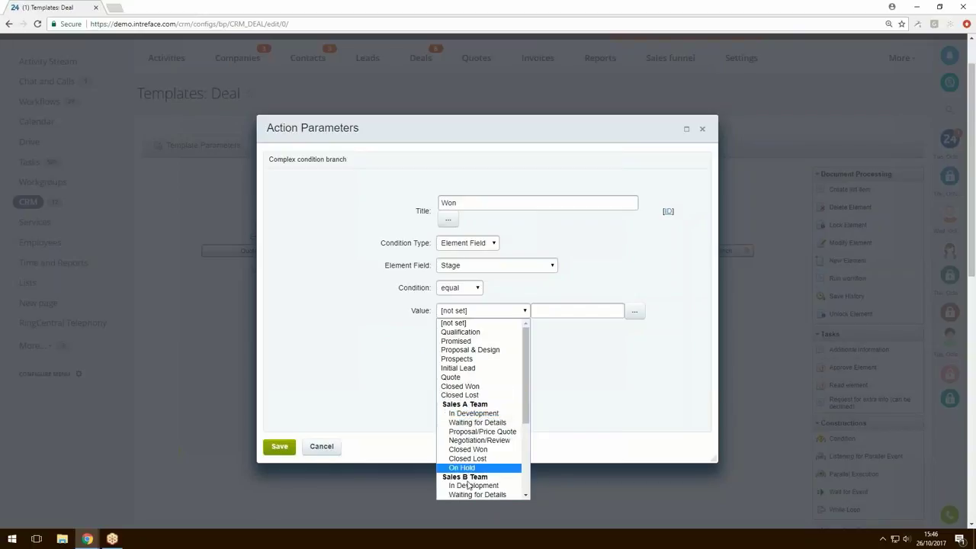
scroll(469, 485, "down", 3)
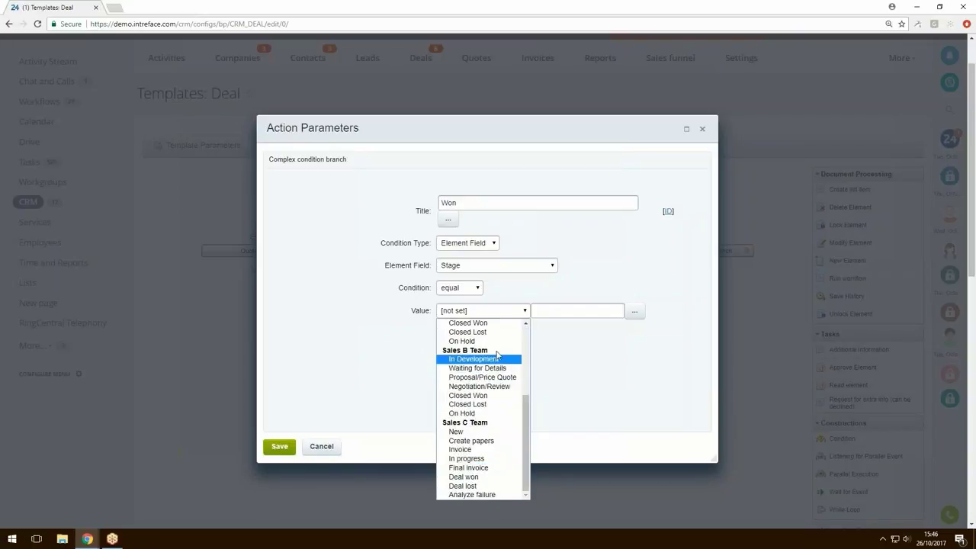
scroll(488, 427, "up", 2)
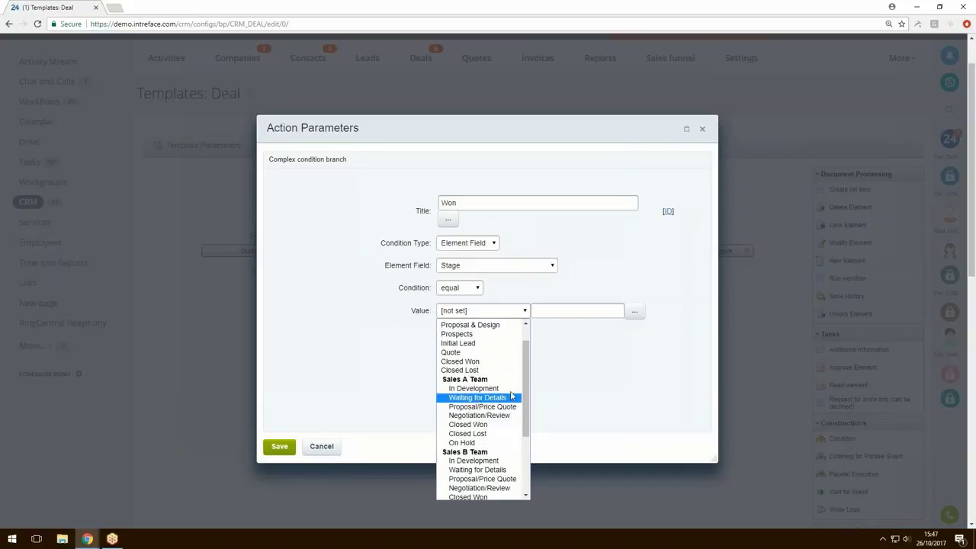
scroll(483, 385, "up", 1)
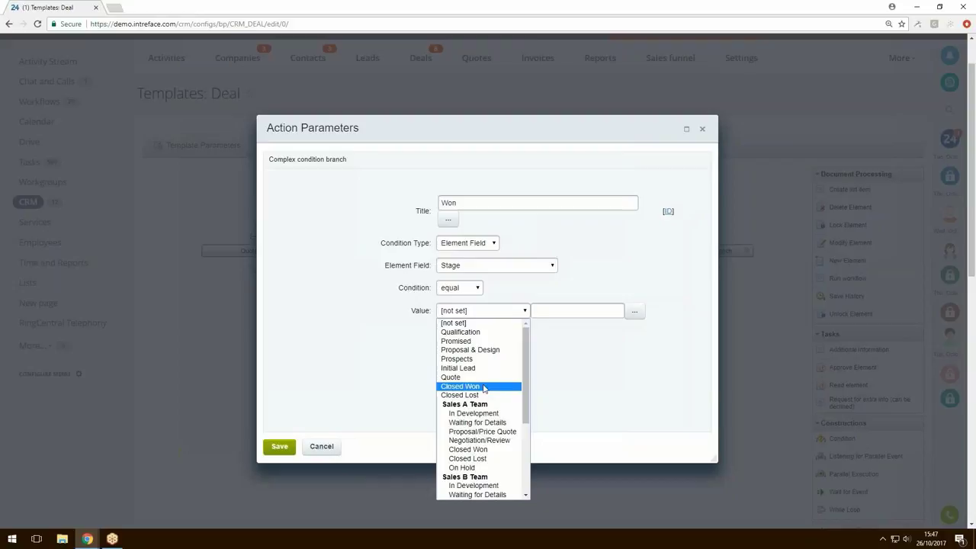
left_click(484, 387)
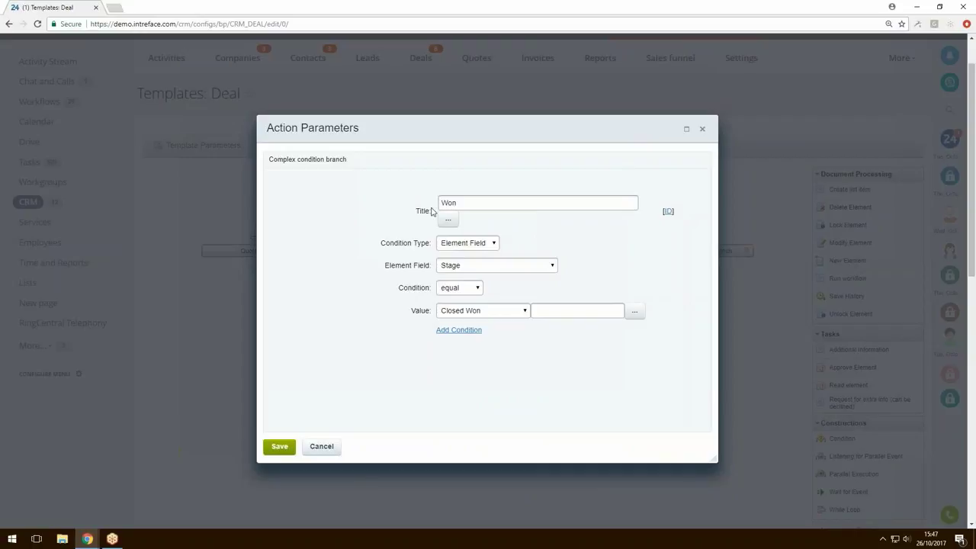
double_click(458, 205)
left_click(276, 448)
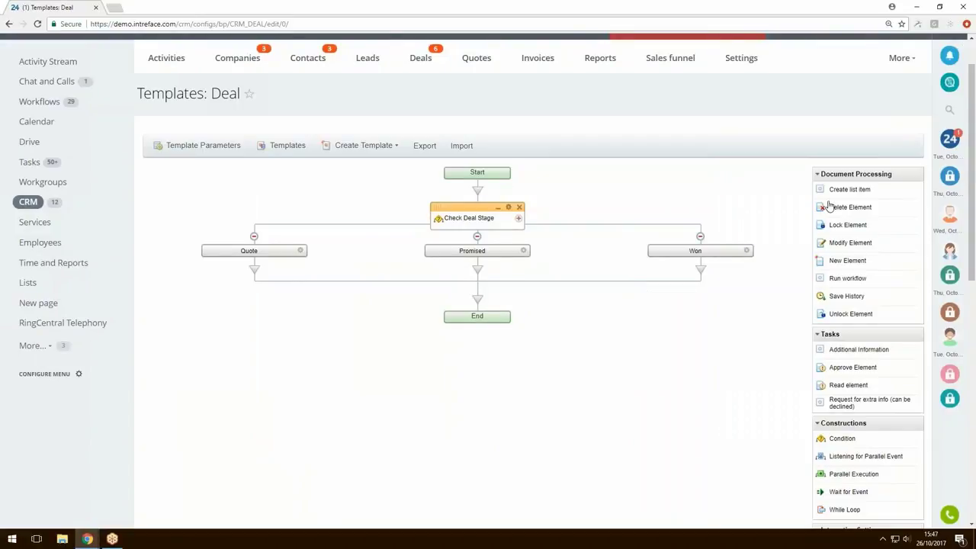
Collapse the Document Processing, Tasks, Other and Interactive Settings action groups.
left_click(817, 175)
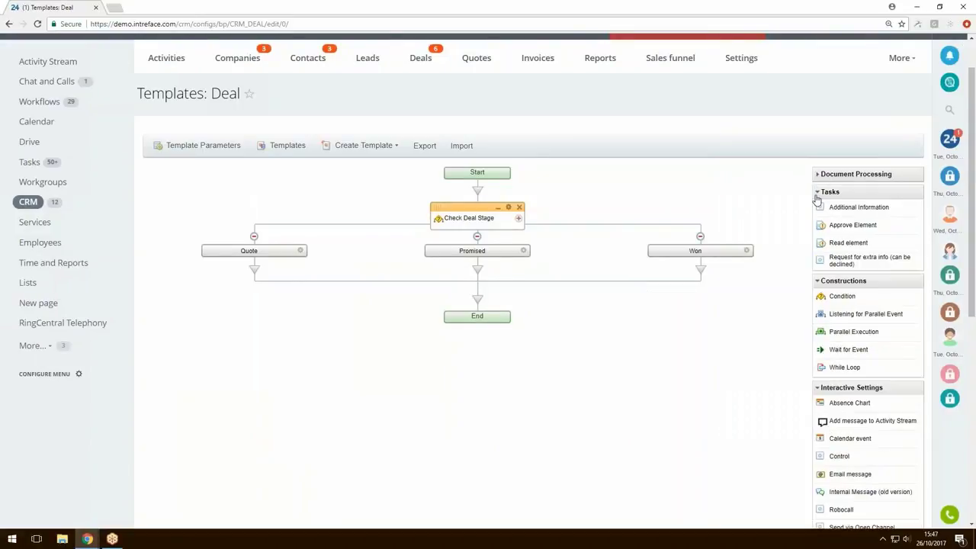
left_click(819, 193)
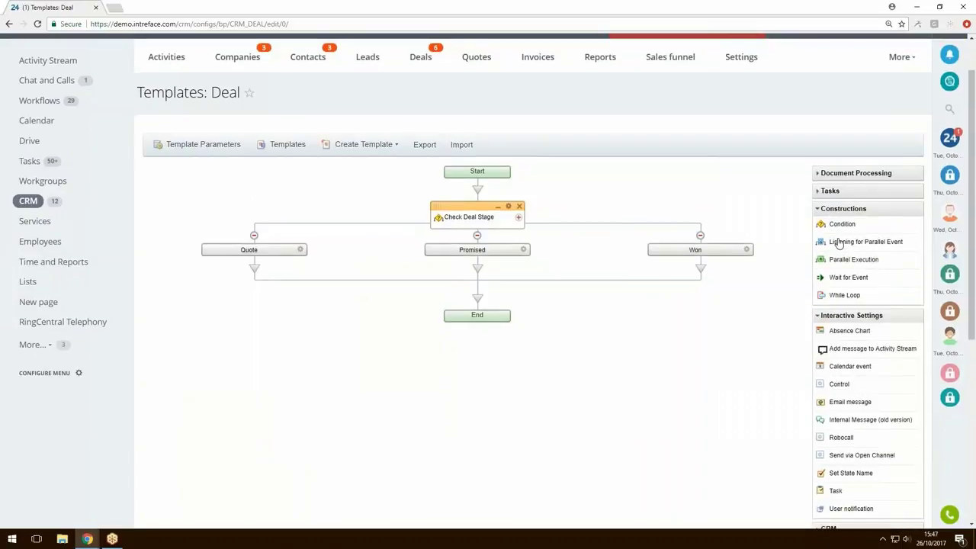
scroll(839, 242, "down", 2)
scroll(839, 243, "down", 2)
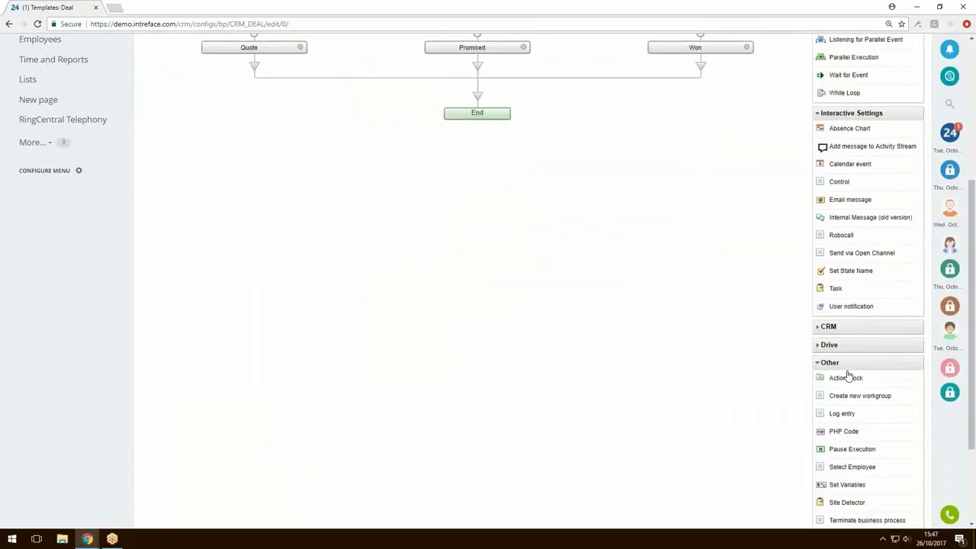
left_click(817, 364)
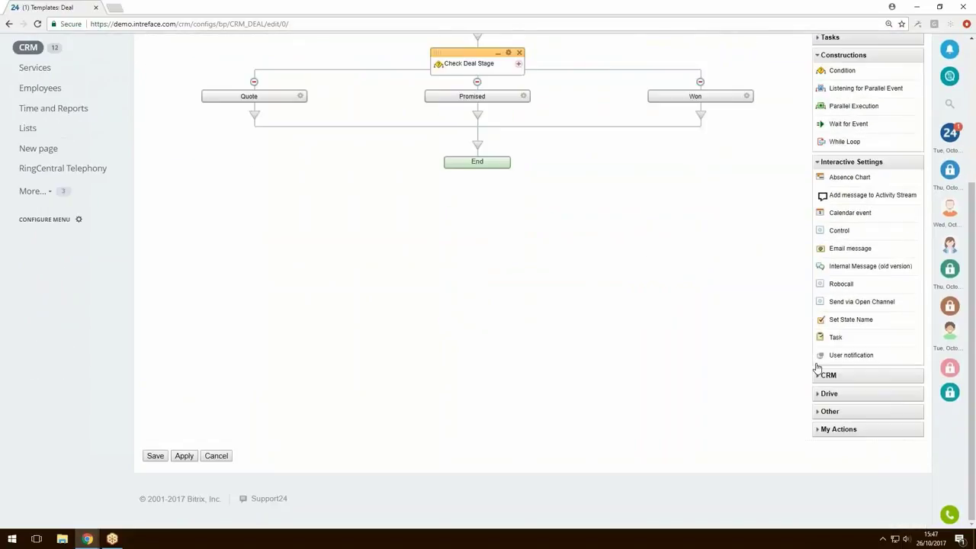
left_click(818, 163)
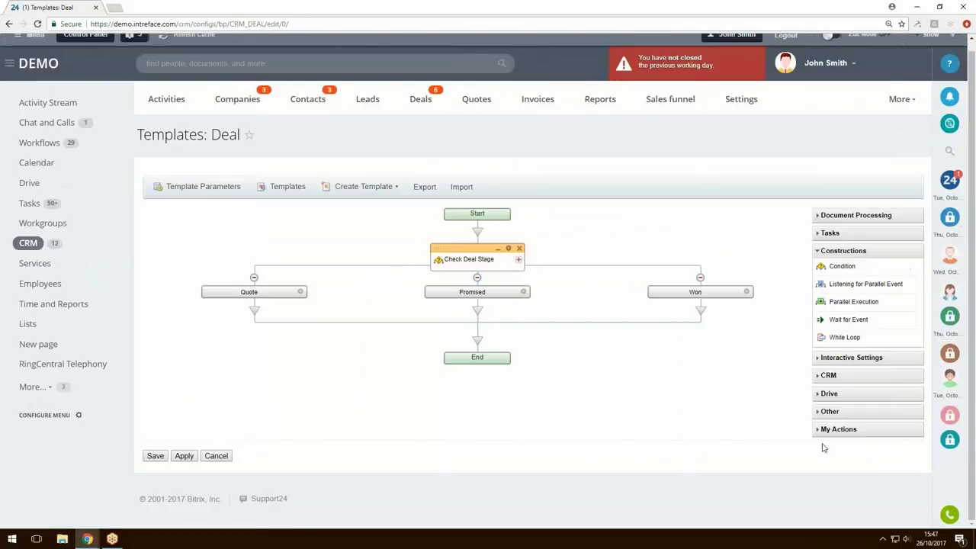
Expand My Actions and add the saved Wait 7 Days and Phone Call actions, in that order, to the Quote branch.
left_click(821, 430)
scroll(880, 419, "down", 3)
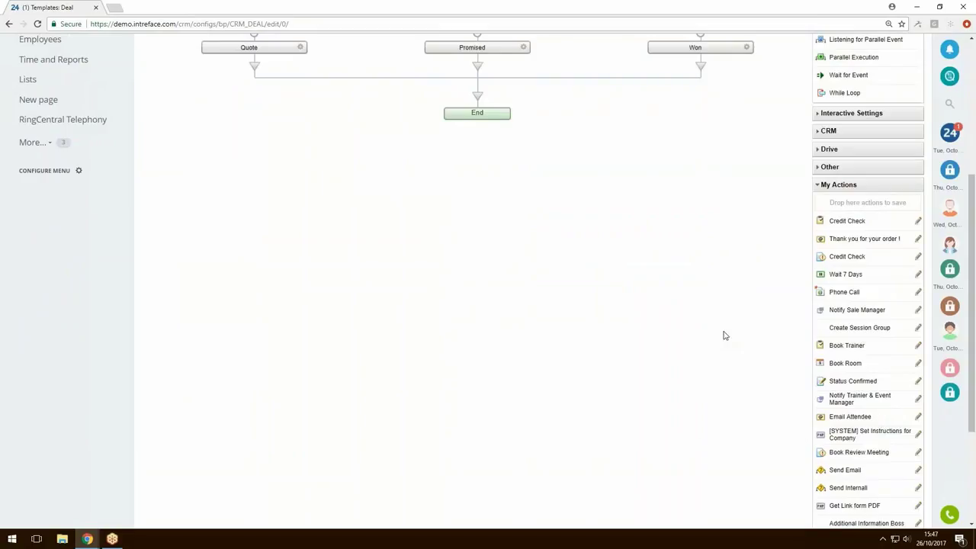
left_click_drag(845, 275, 256, 70)
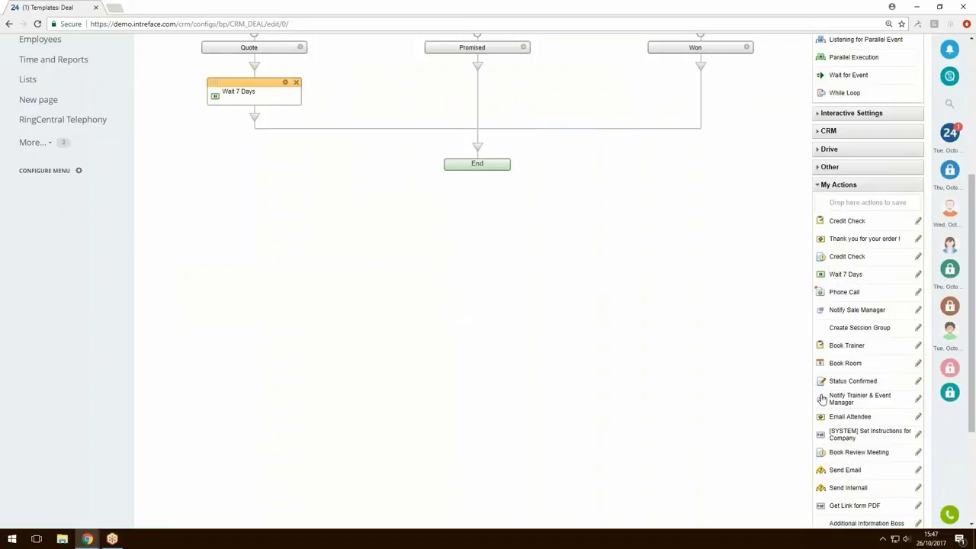
left_click_drag(841, 296, 258, 122)
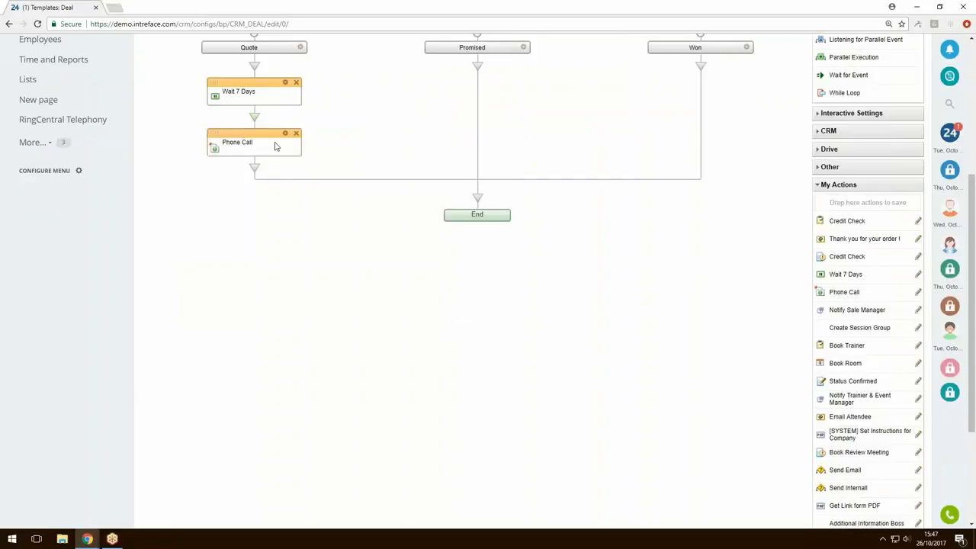
Add the Credit Check task and Credit Check approval to the Promised branch, and Notify Sale Manager and "Thank you for your order !" to the Won branch.
left_click_drag(849, 227, 479, 76)
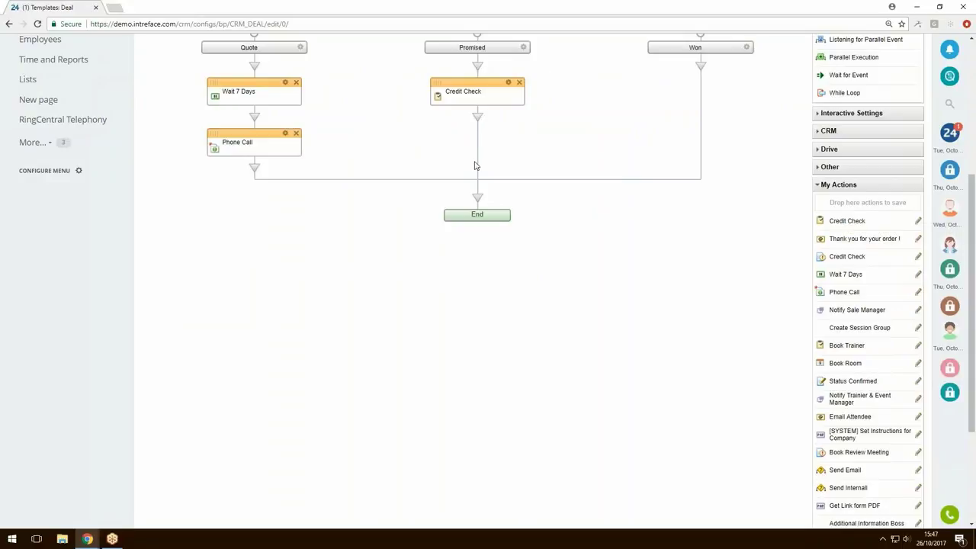
left_click_drag(854, 259, 476, 118)
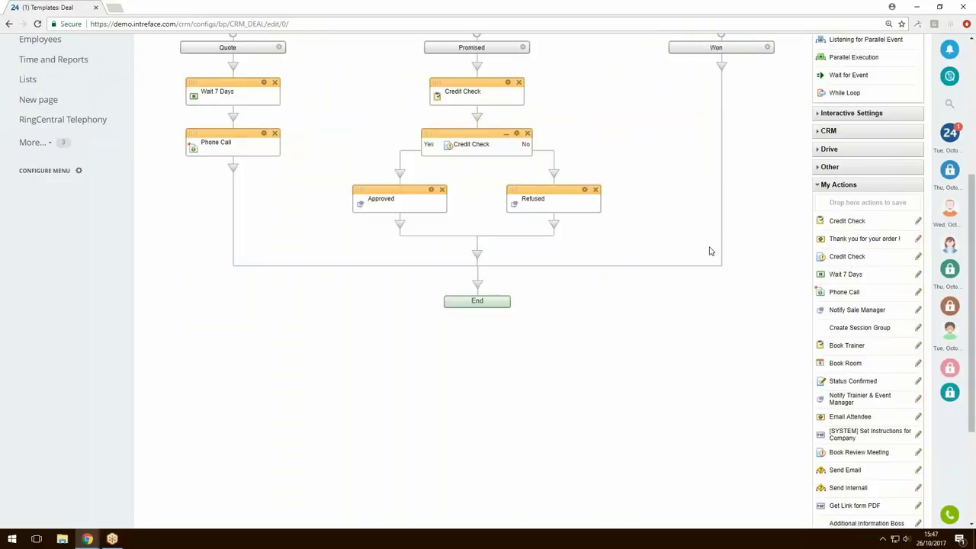
left_click_drag(858, 310, 723, 70)
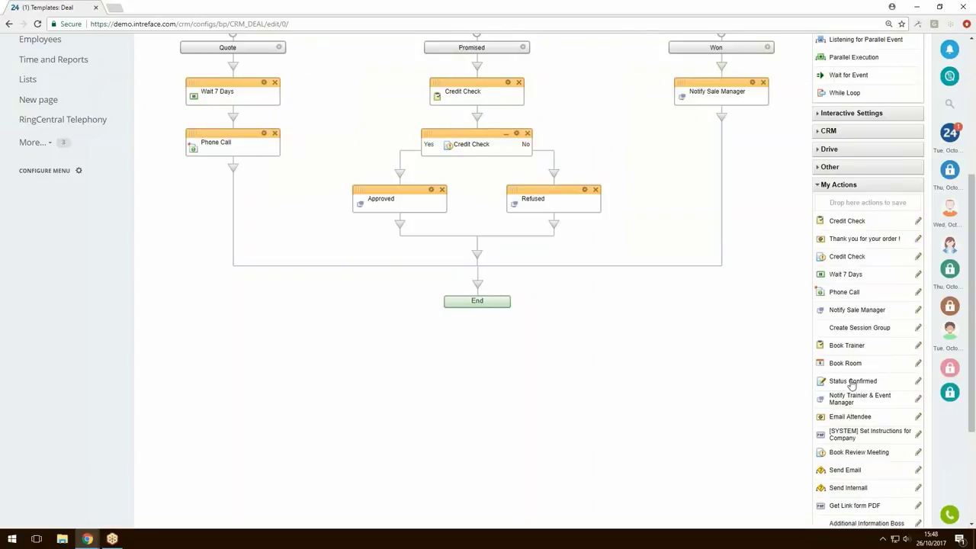
left_click_drag(865, 239, 723, 120)
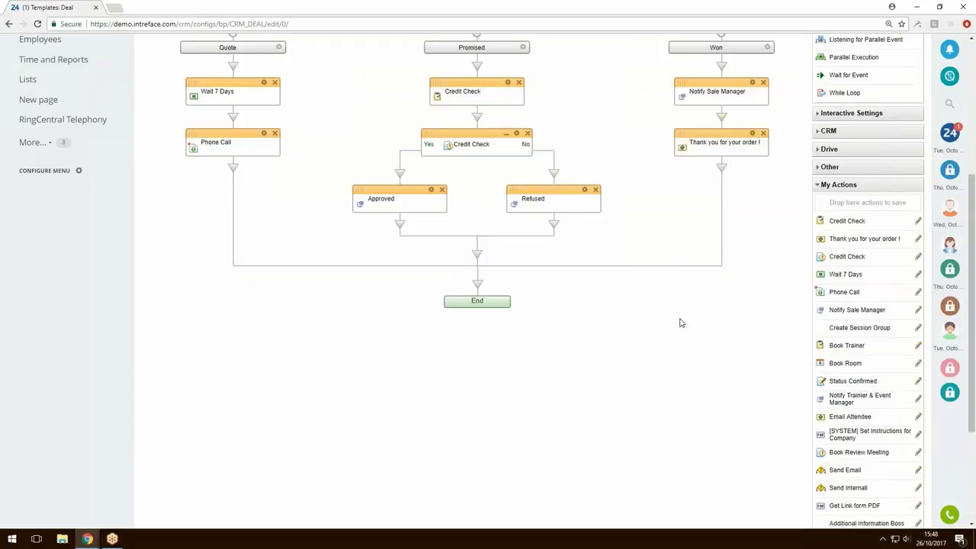
Review the whole deal workflow from Start to End, including the Quote, Promised and Won branches and the Credit Check approval paths.
scroll(681, 322, "up", 5)
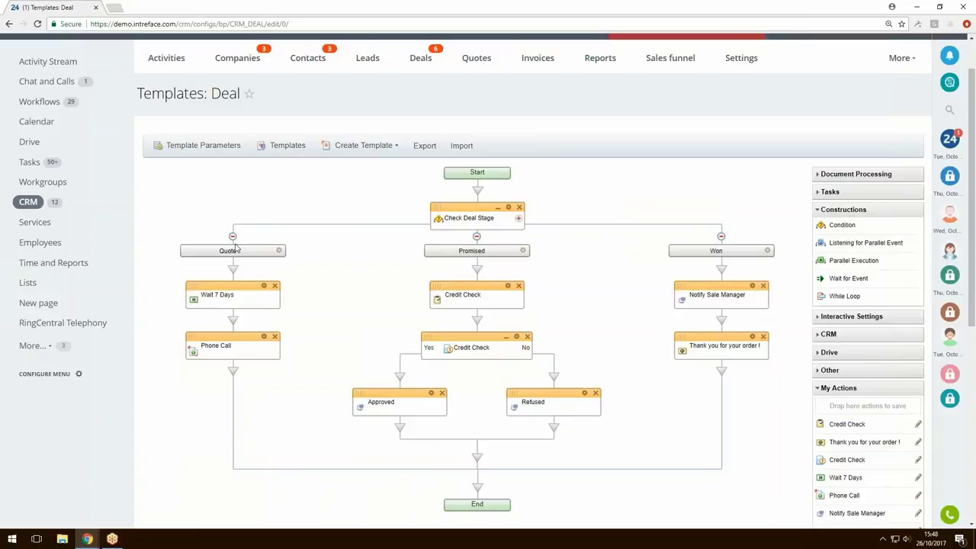
scroll(237, 248, "down", 1)
scroll(237, 248, "down", 1)
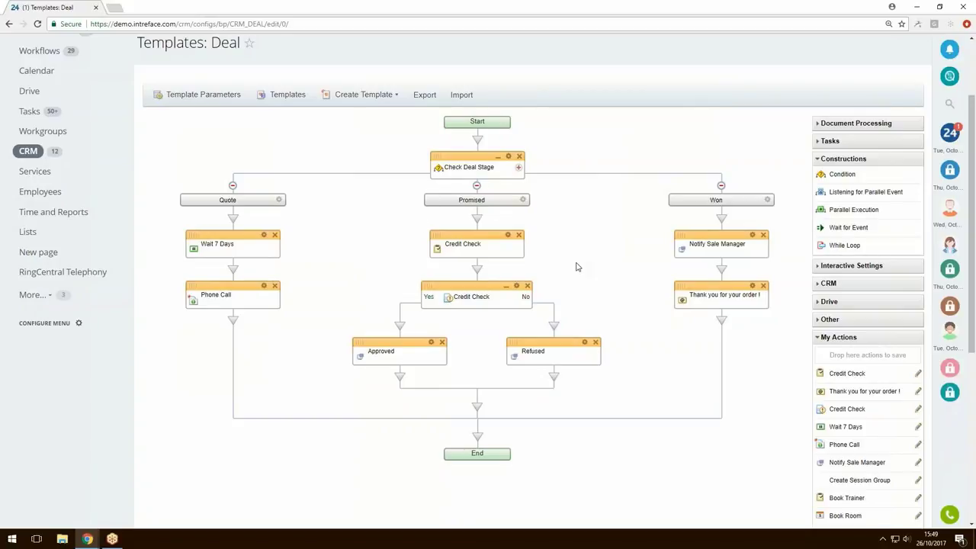
scroll(578, 267, "down", 1)
scroll(577, 267, "down", 1)
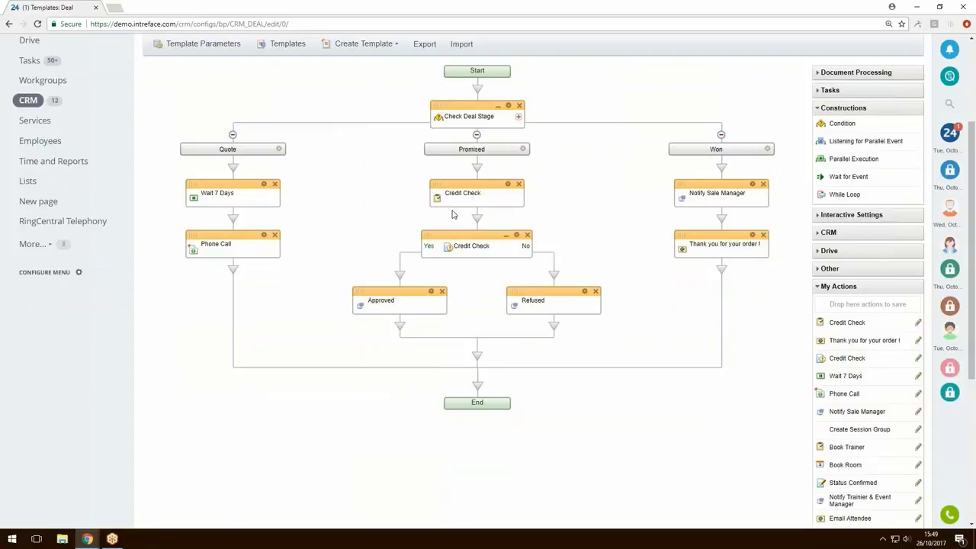
left_click_drag(525, 200, 479, 218)
scroll(562, 207, "down", 1)
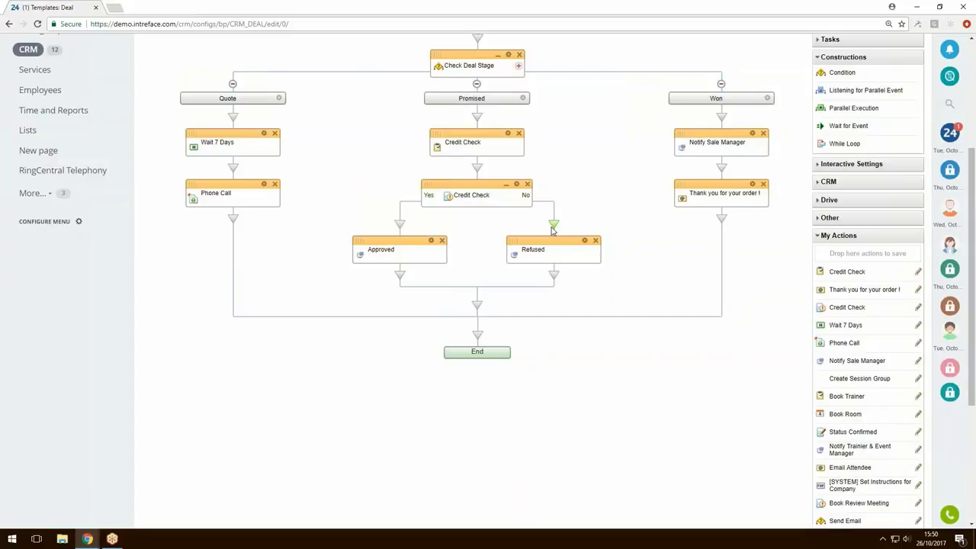
scroll(554, 229, "up", 1)
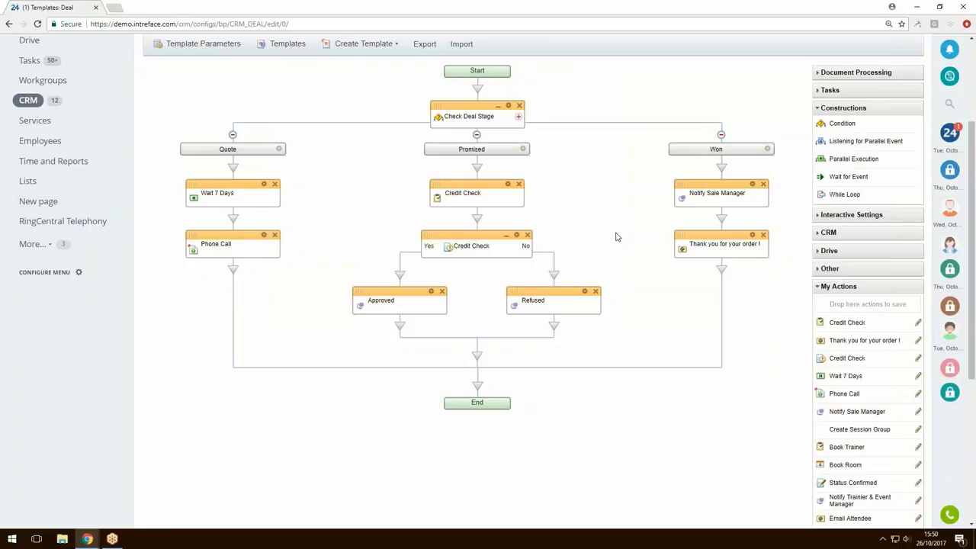
scroll(410, 355, "up", 2)
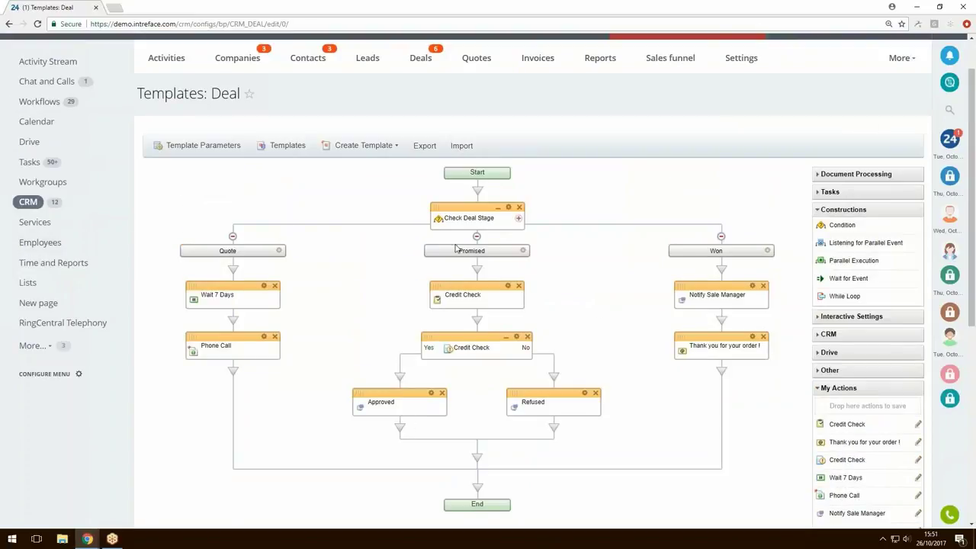
scroll(649, 279, "down", 1)
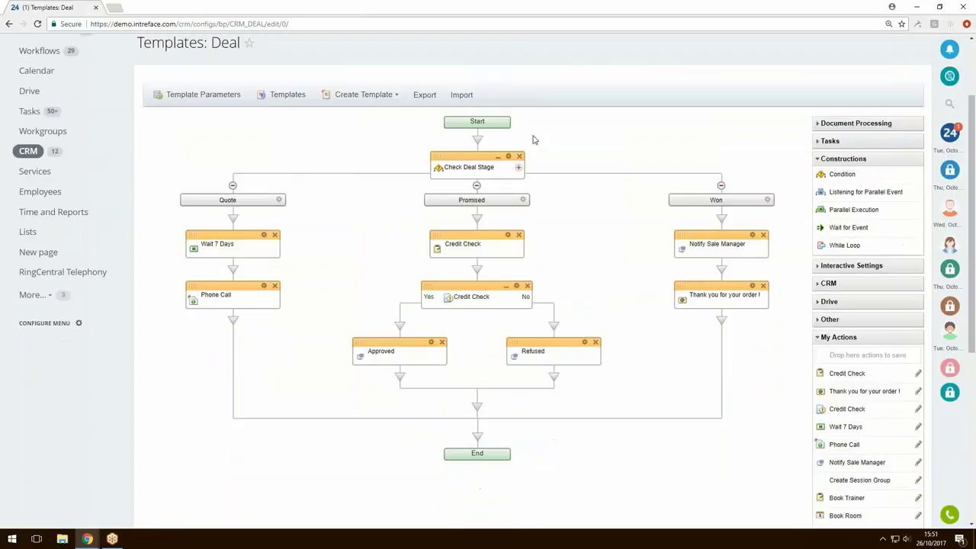
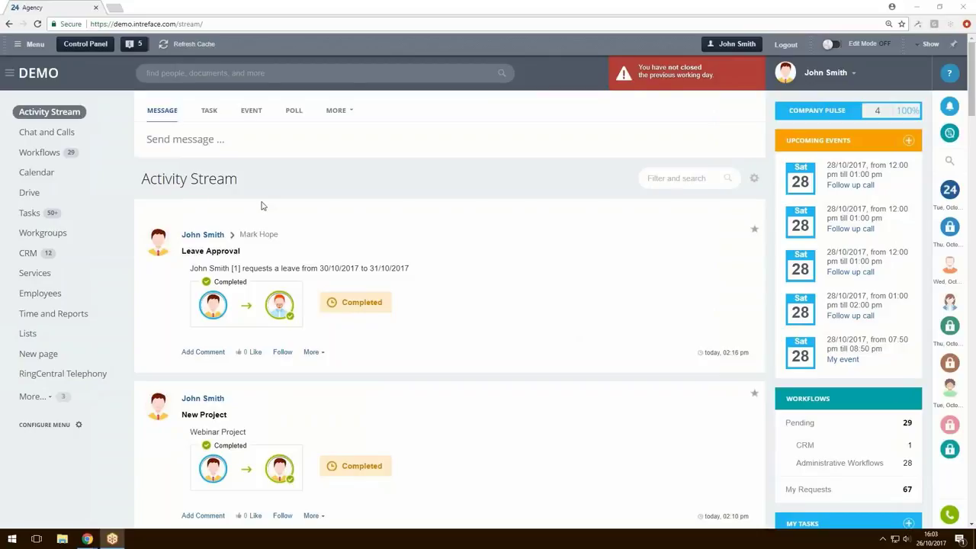
Open the Control Panel and go to the Mailboxes list in the Mail section of Services.
left_click(94, 45)
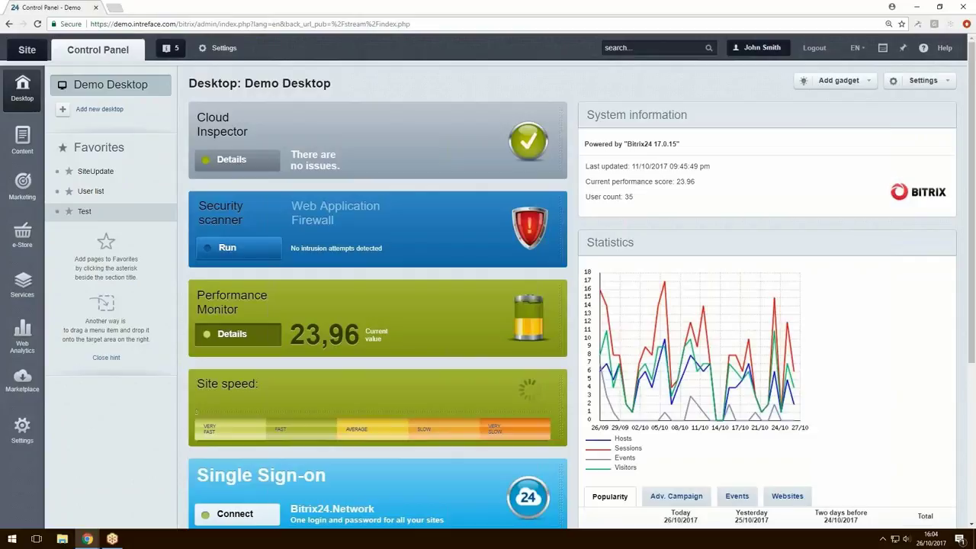
left_click(35, 271)
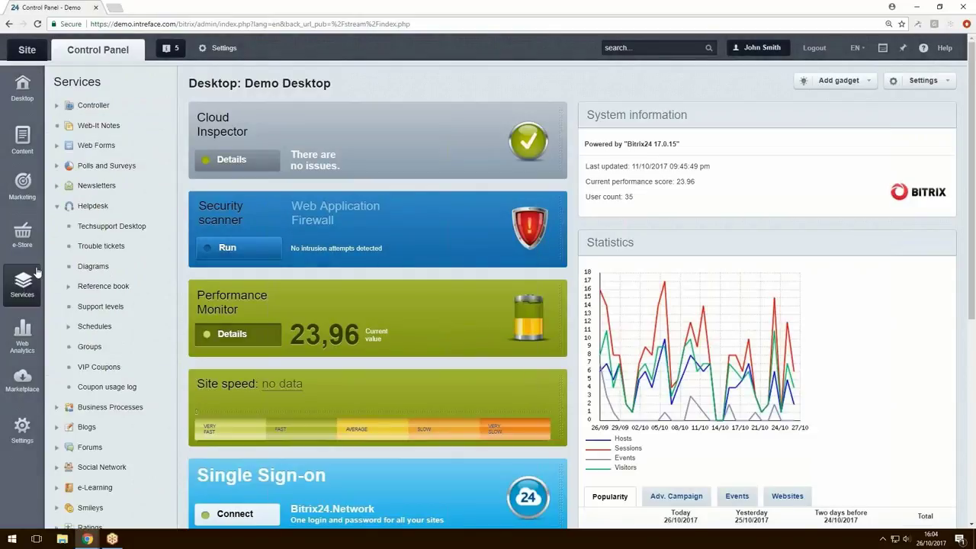
left_click(57, 206)
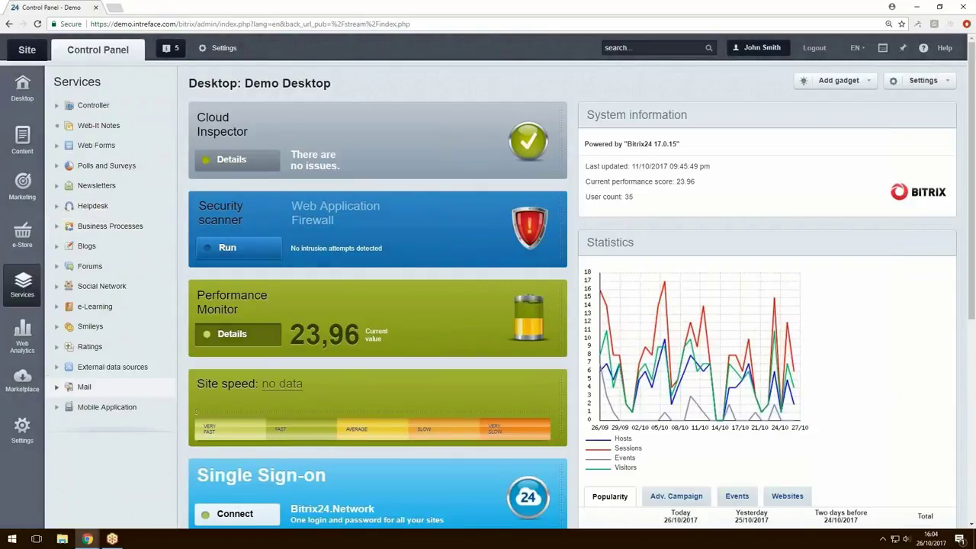
left_click(56, 386)
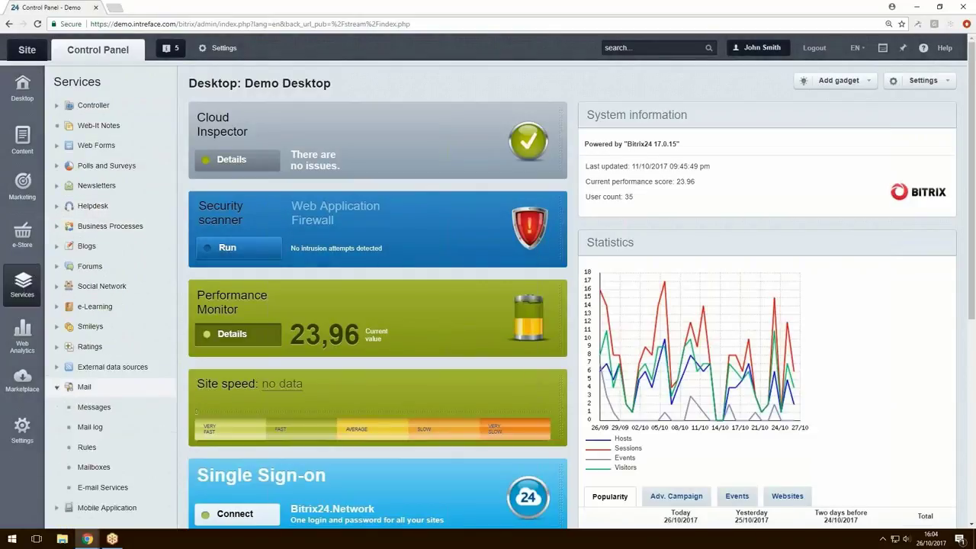
left_click(96, 471)
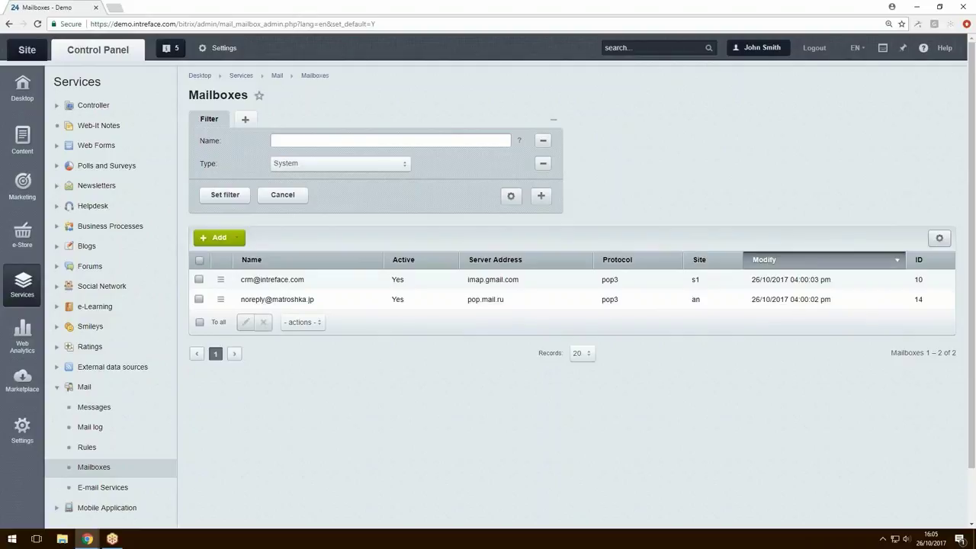
Check which mailbox types can be added, and open the rules of the imap.gmail.com mailbox.
left_click(236, 239)
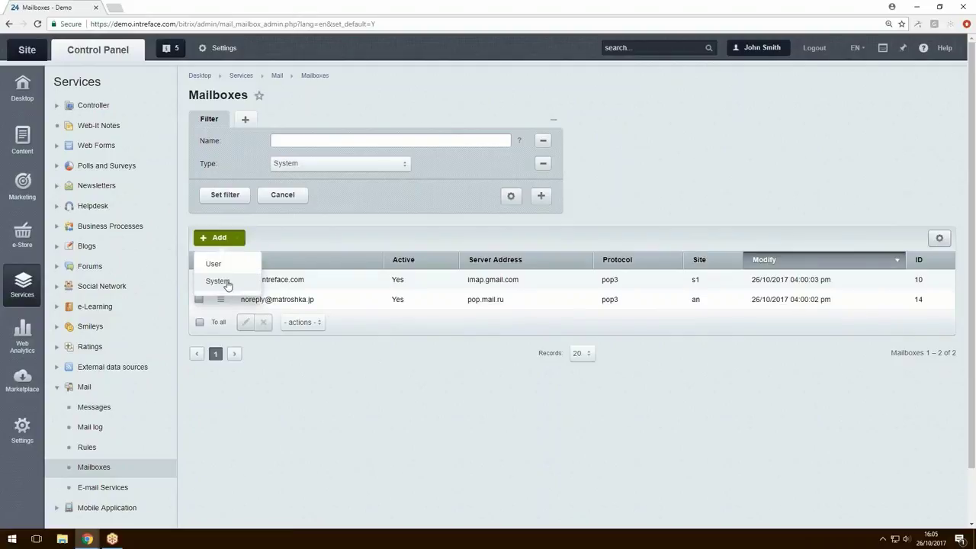
left_click(285, 398)
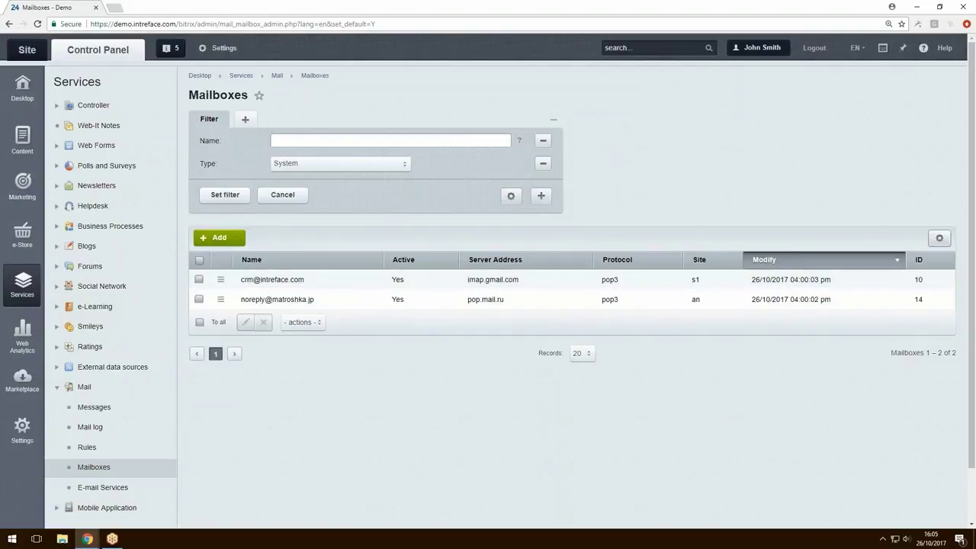
left_click(220, 280)
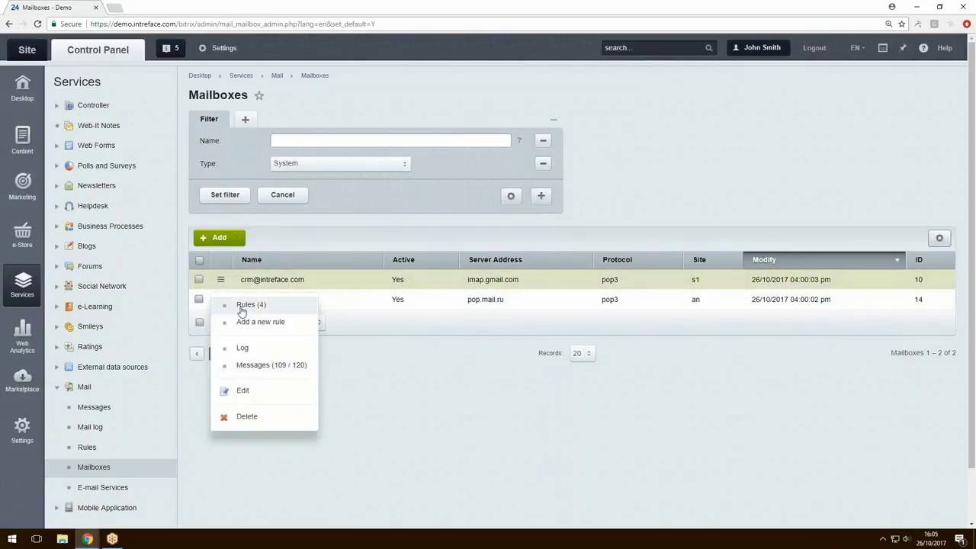
left_click(241, 306)
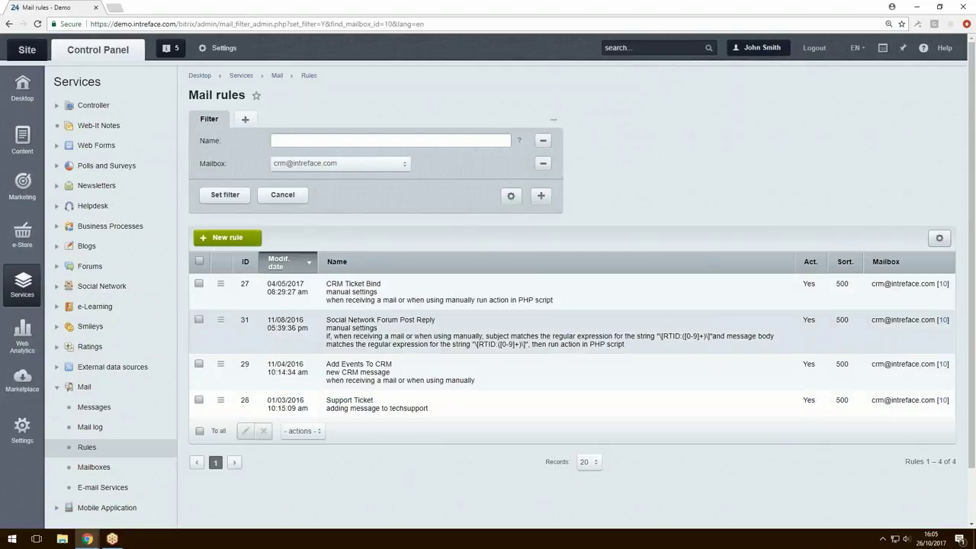
Look over the available types of new mail rule, and open the existing Support Ticket rule for editing.
left_click(252, 241)
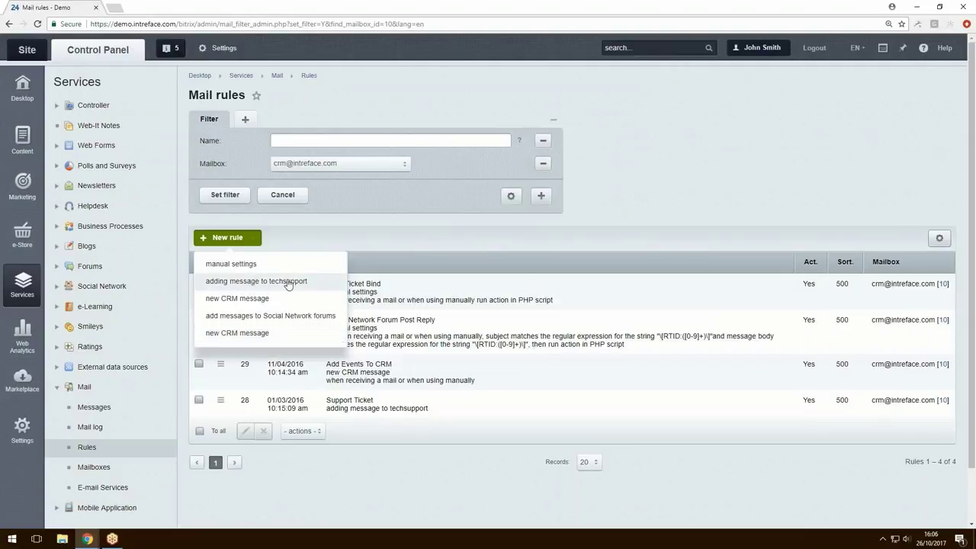
left_click(398, 485)
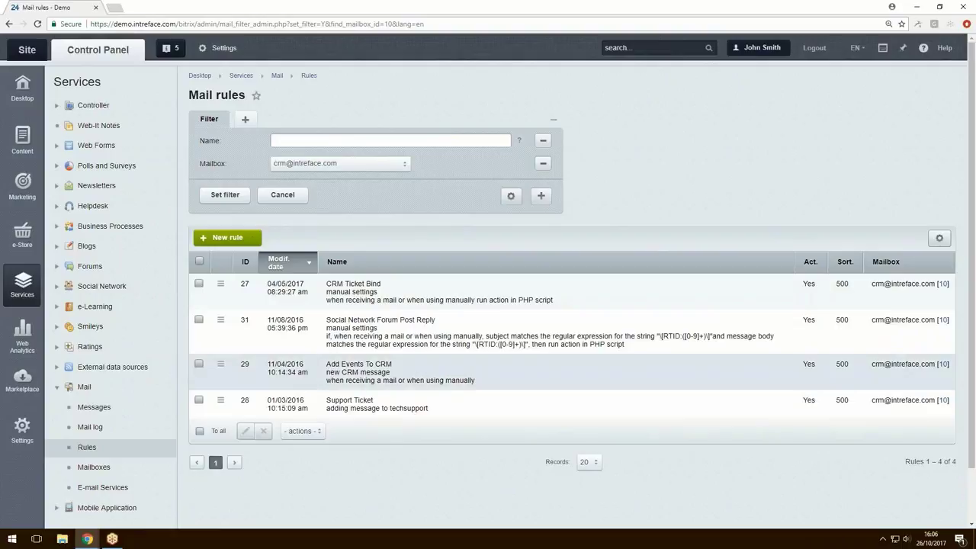
left_click(220, 402)
left_click(242, 427)
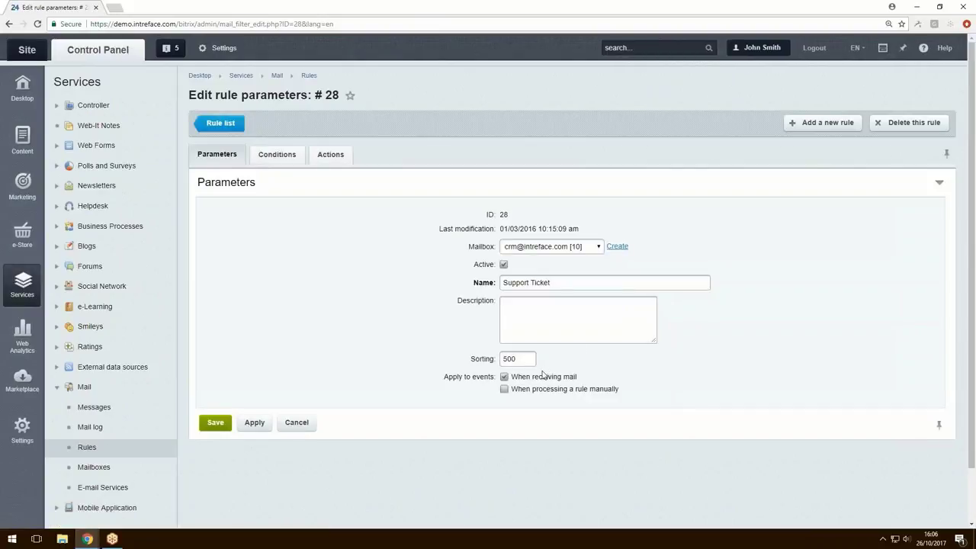
In the Support Ticket rule's conditions, set the first condition to search in the Subject.
left_click(277, 154)
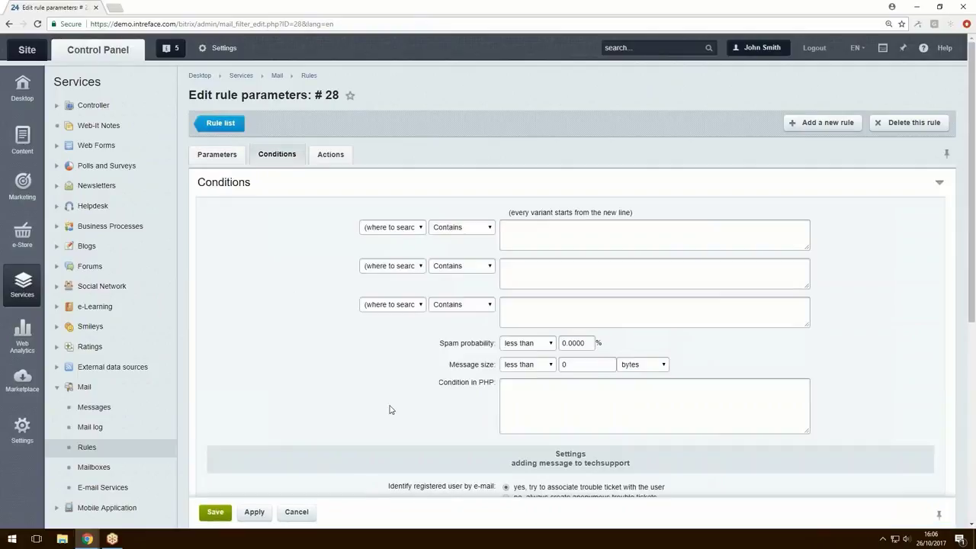
scroll(473, 298, "down", 1)
left_click(534, 180)
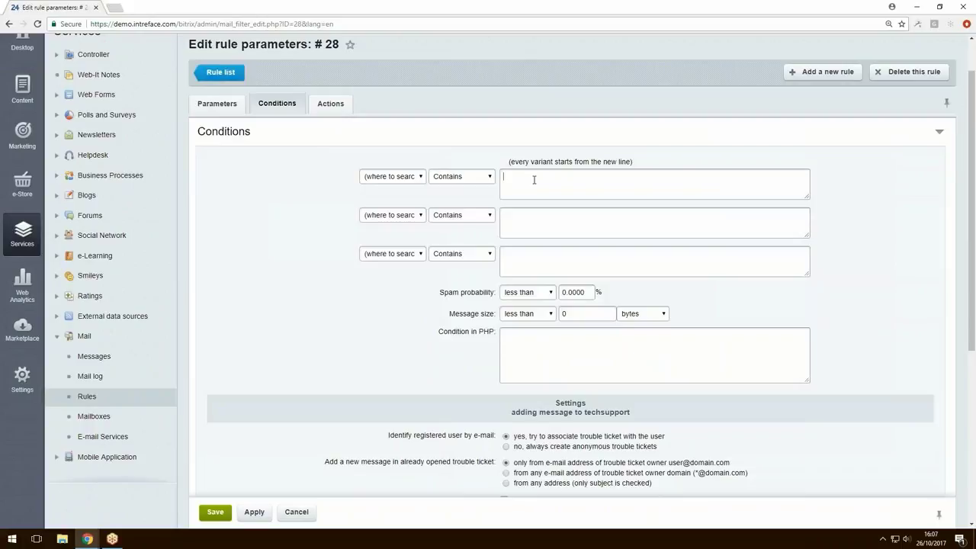
left_click(383, 177)
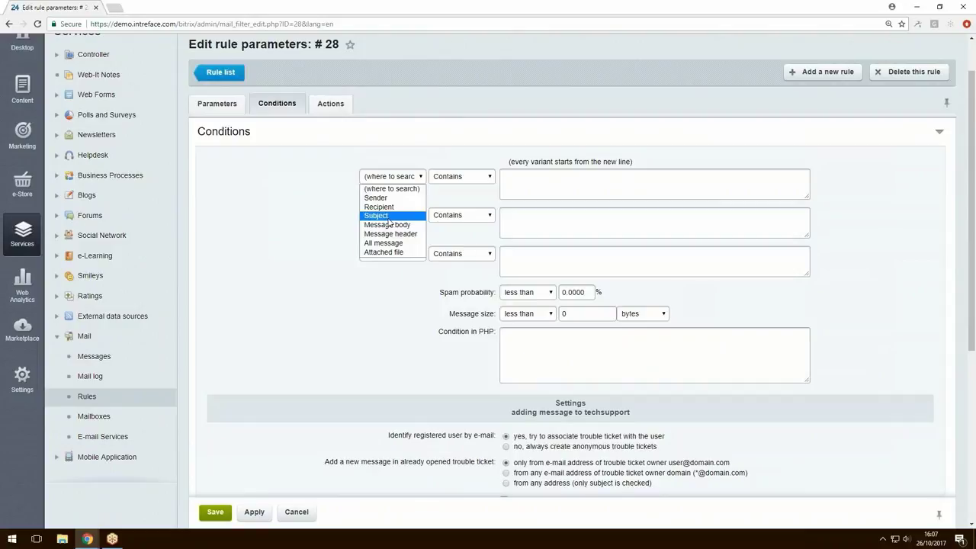
left_click(389, 218)
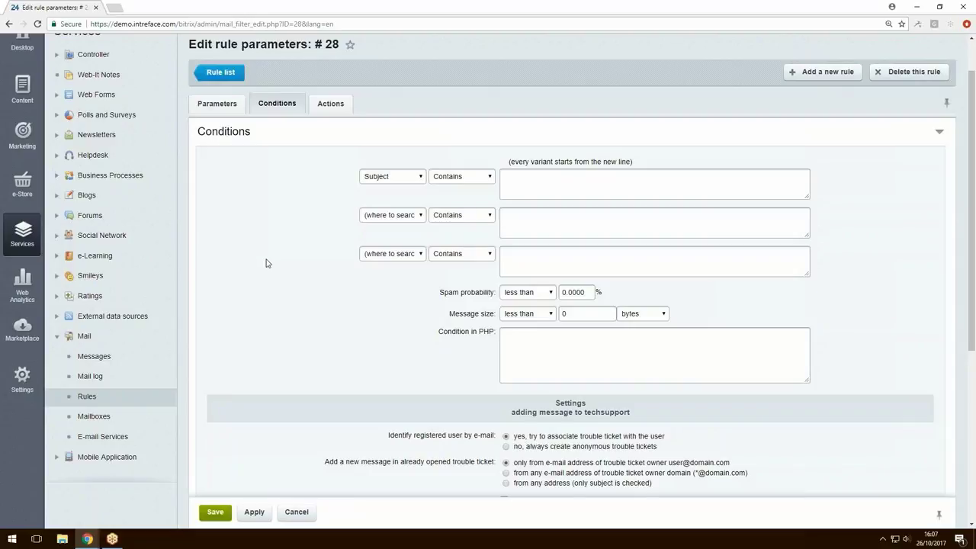
Review the rule's actions and its techsupport message settings, and return to the rule list without saving.
left_click(330, 103)
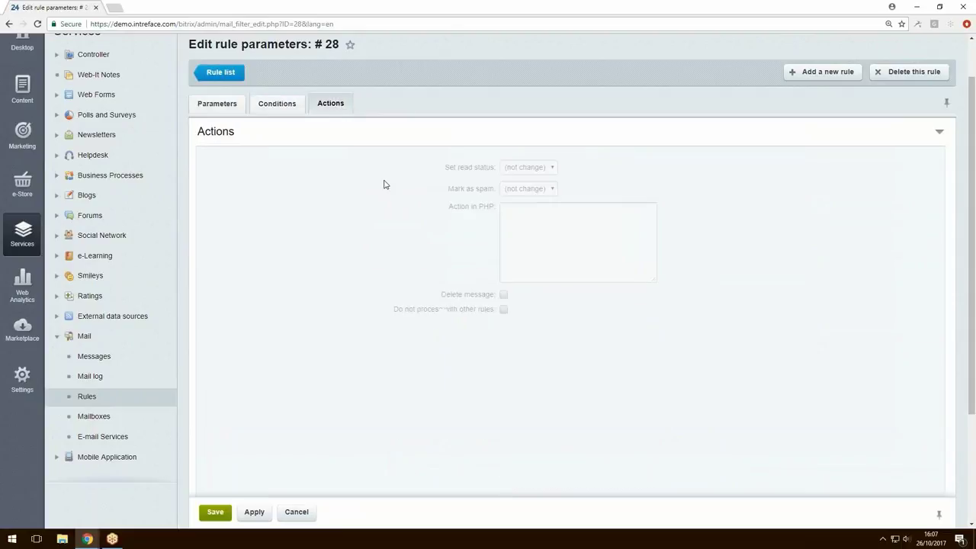
left_click(566, 214)
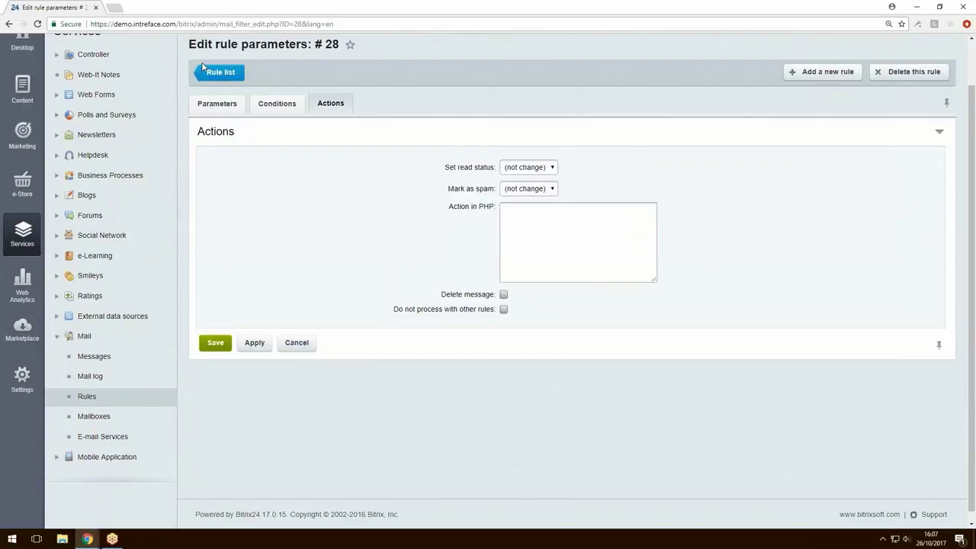
left_click(277, 103)
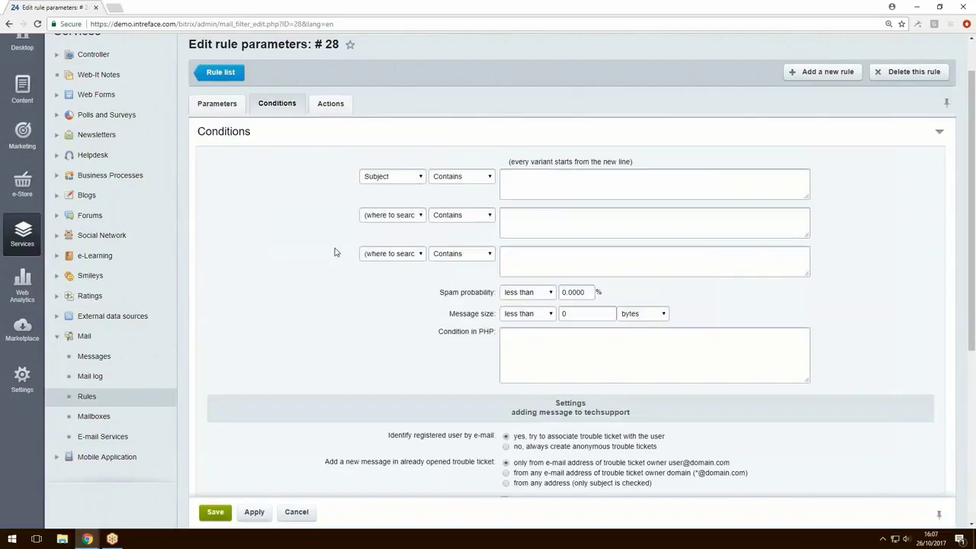
scroll(334, 255, "down", 4)
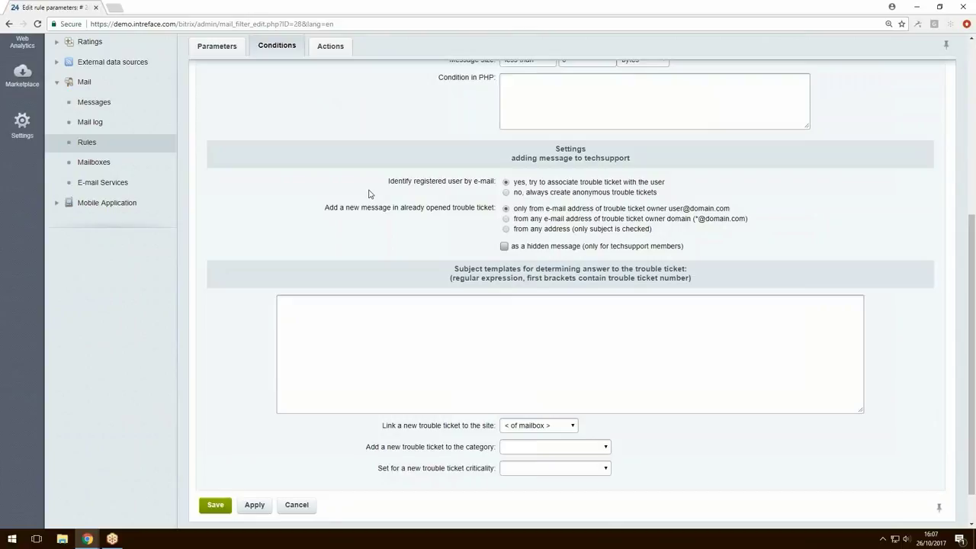
scroll(365, 195, "up", 5)
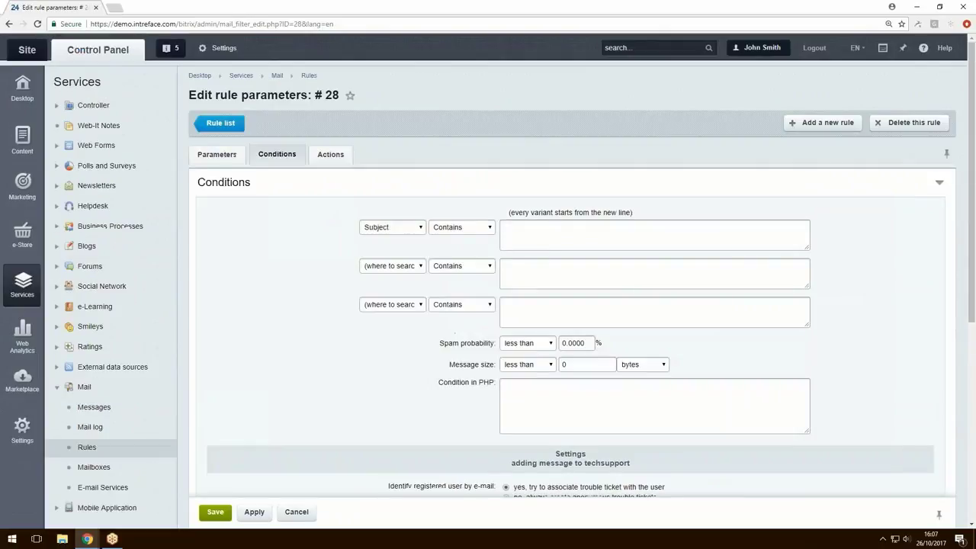
left_click(220, 123)
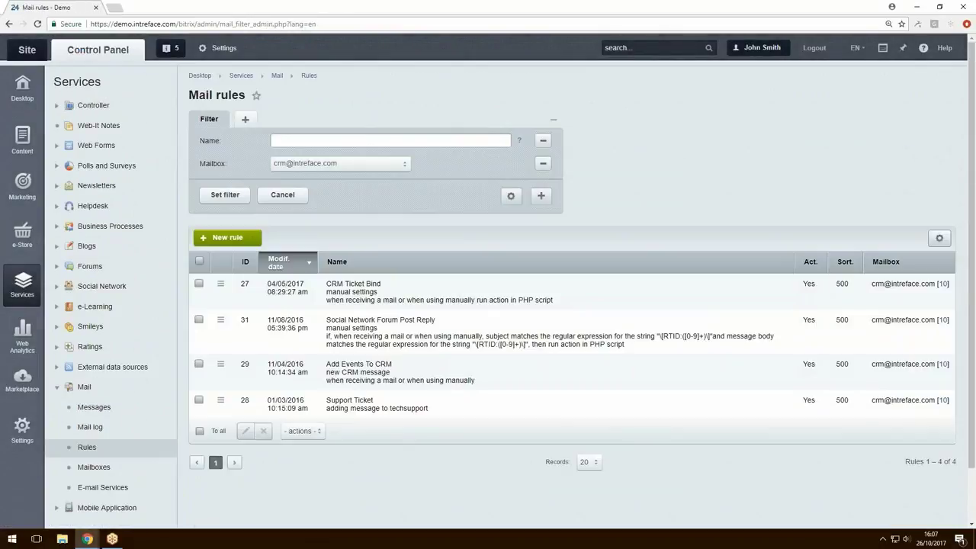
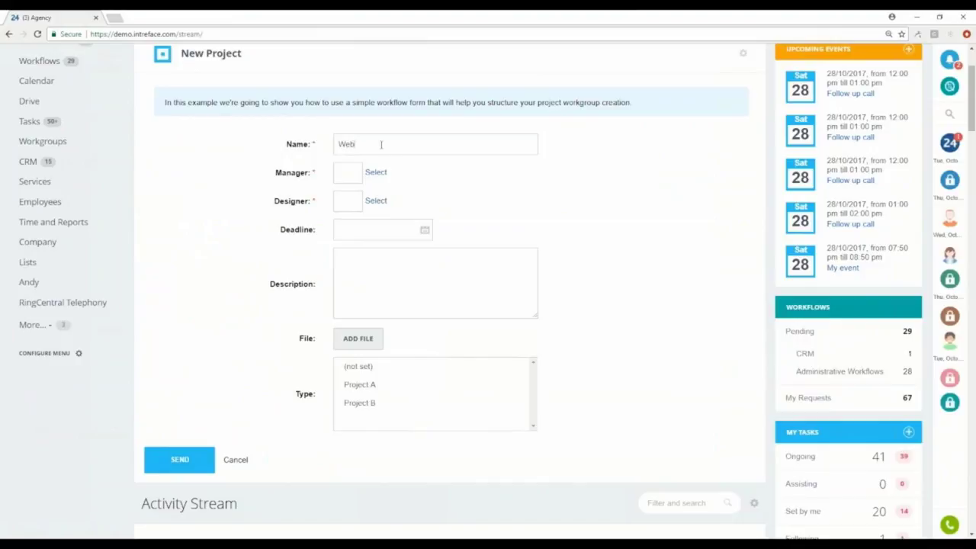
Fill in the New Project request with the name Webinar Project, the first recent employee as Manager and Designer, and the deadline 31/10/2017.
type("roject")
key("Tab")
left_click(376, 173)
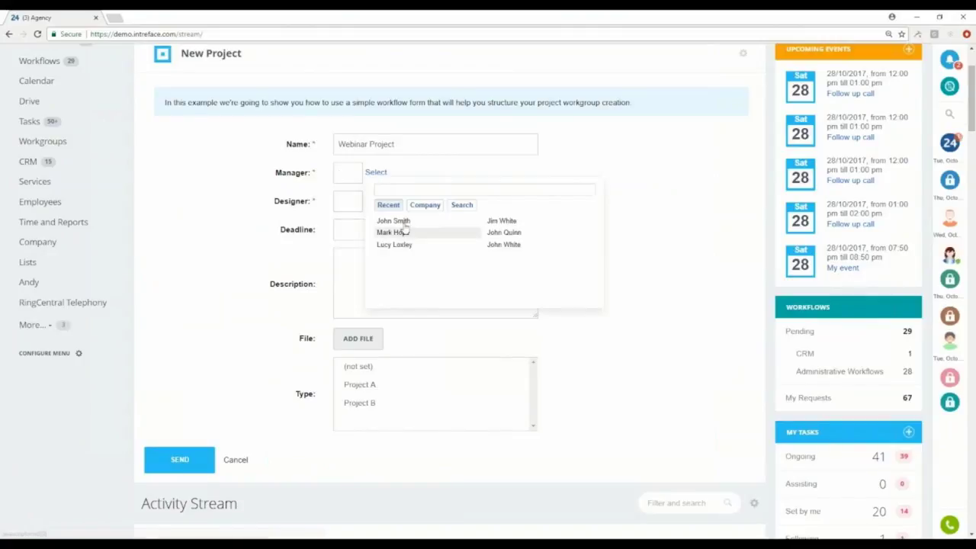
left_click(404, 224)
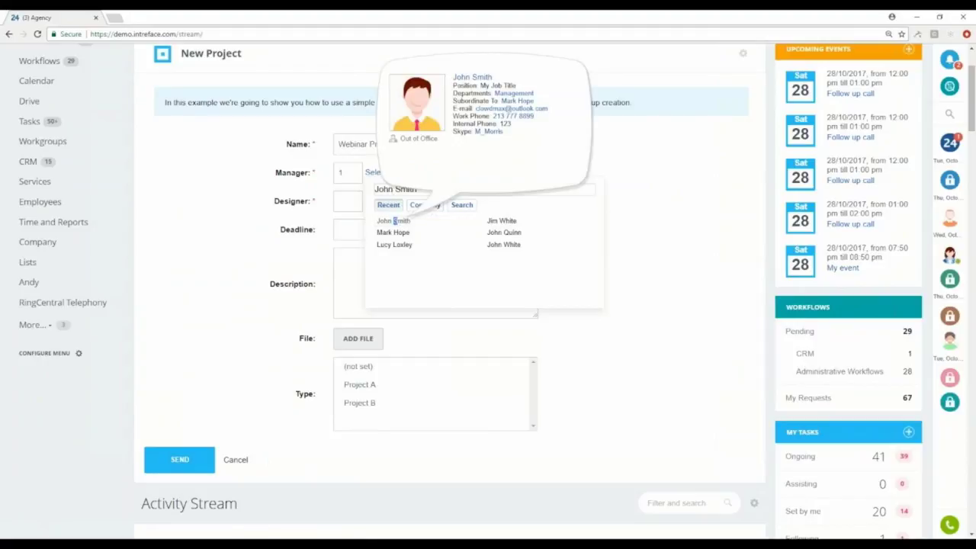
left_click(341, 201)
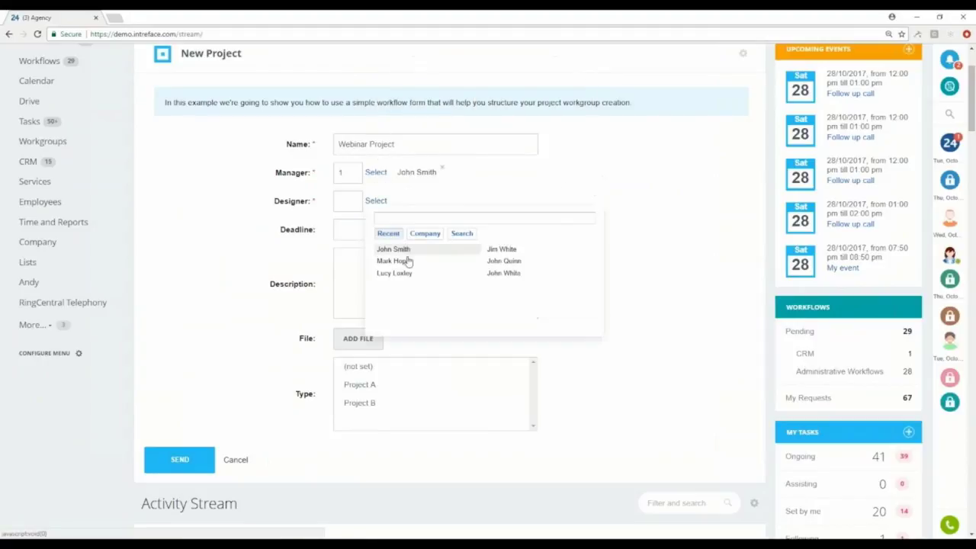
left_click(404, 252)
left_click(359, 229)
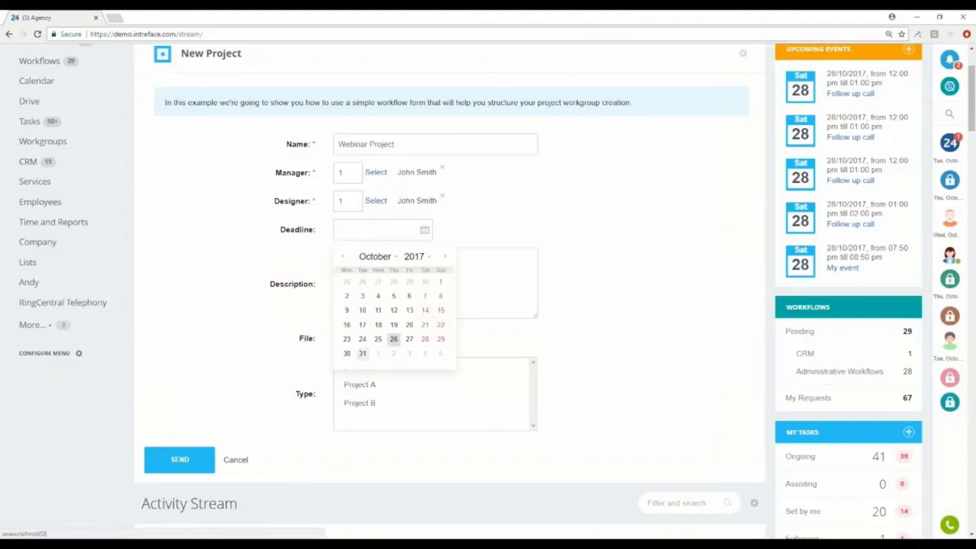
left_click(362, 353)
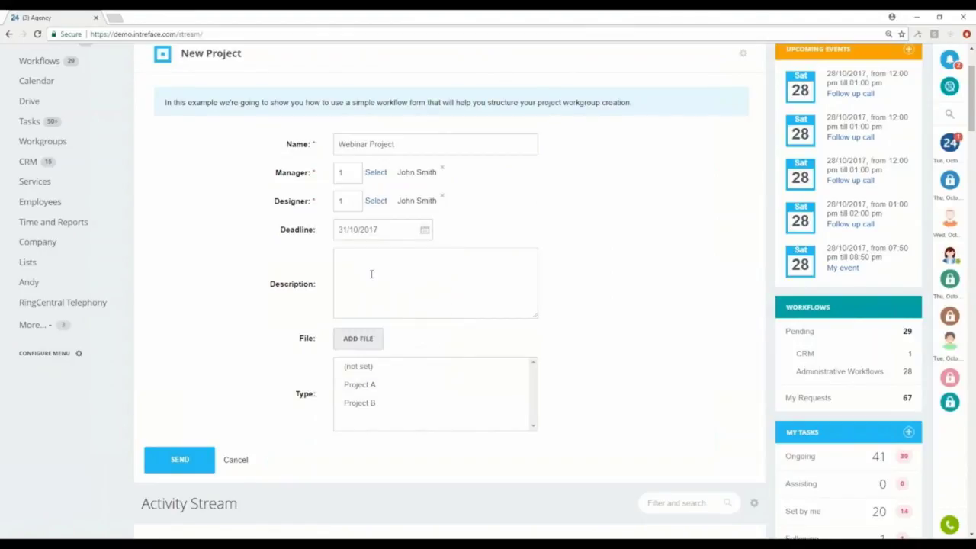
Attach darden_employess_fcu_homepage.jpg from the desktop's Project Management folder to the New Project request and send it.
left_click(350, 339)
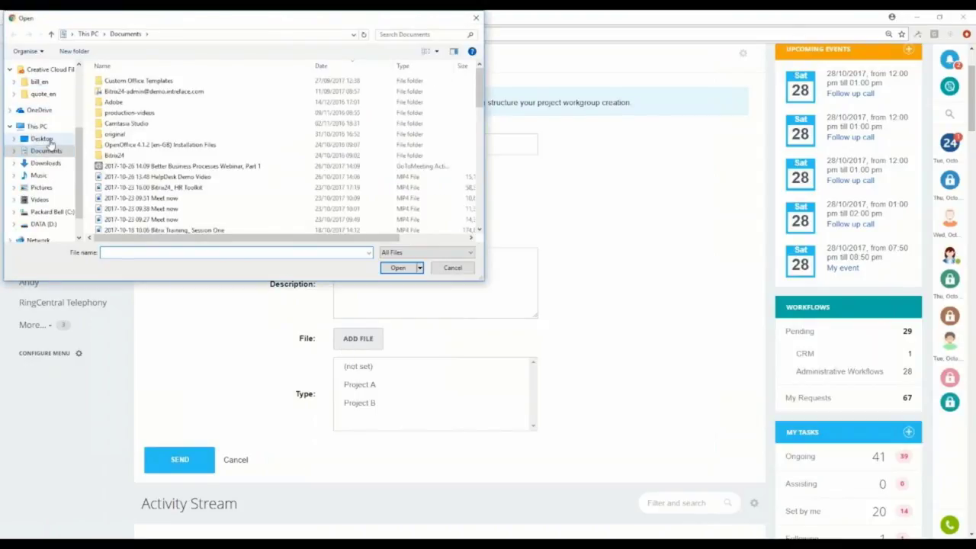
left_click(43, 139)
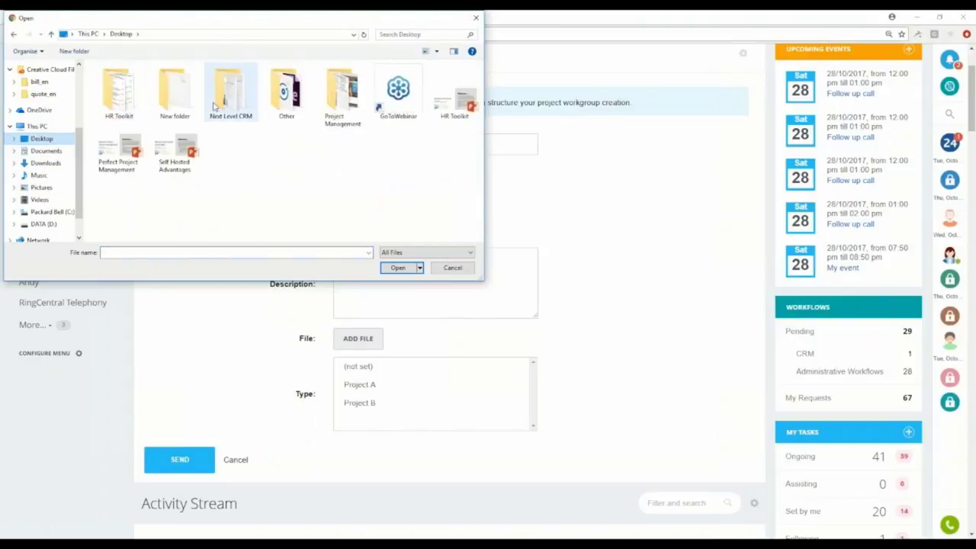
double_click(344, 102)
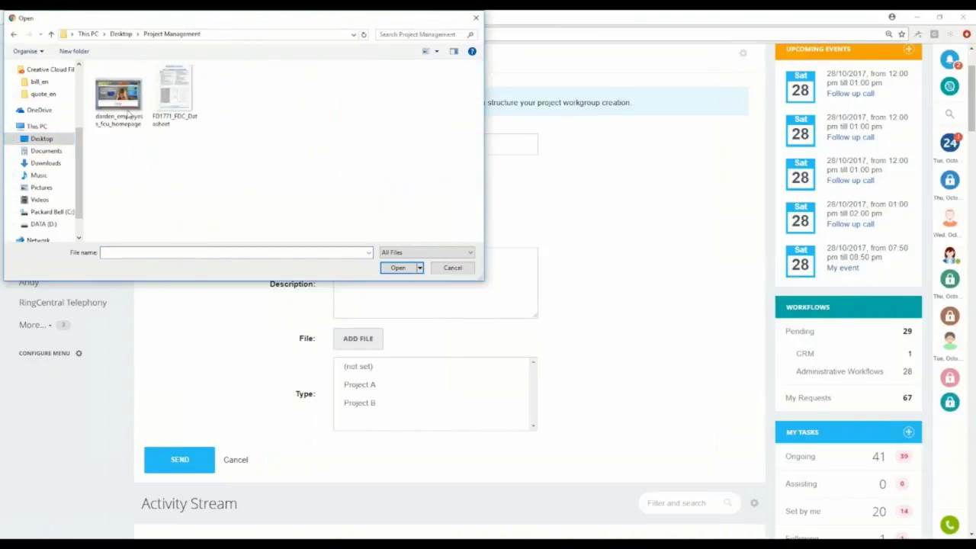
left_click(136, 92)
double_click(136, 91)
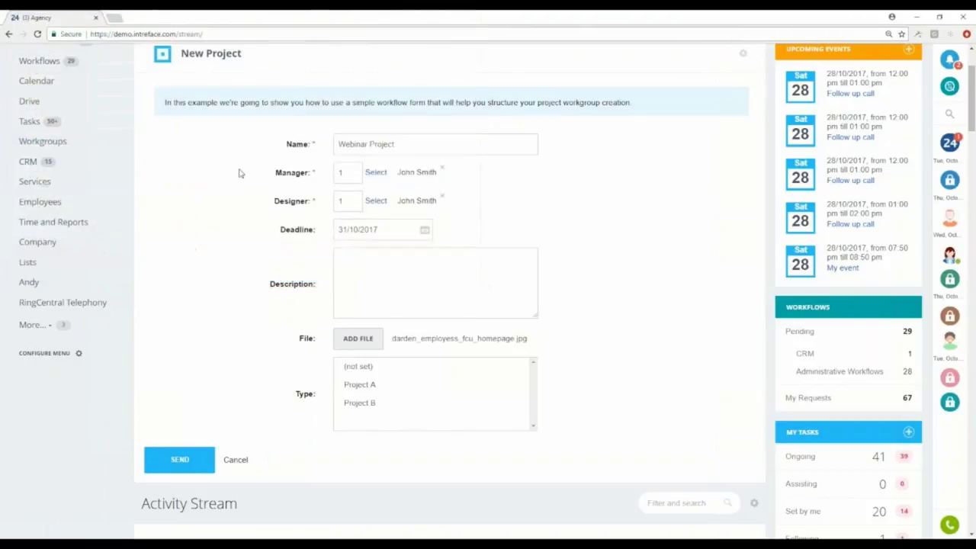
scroll(366, 363, "down", 2)
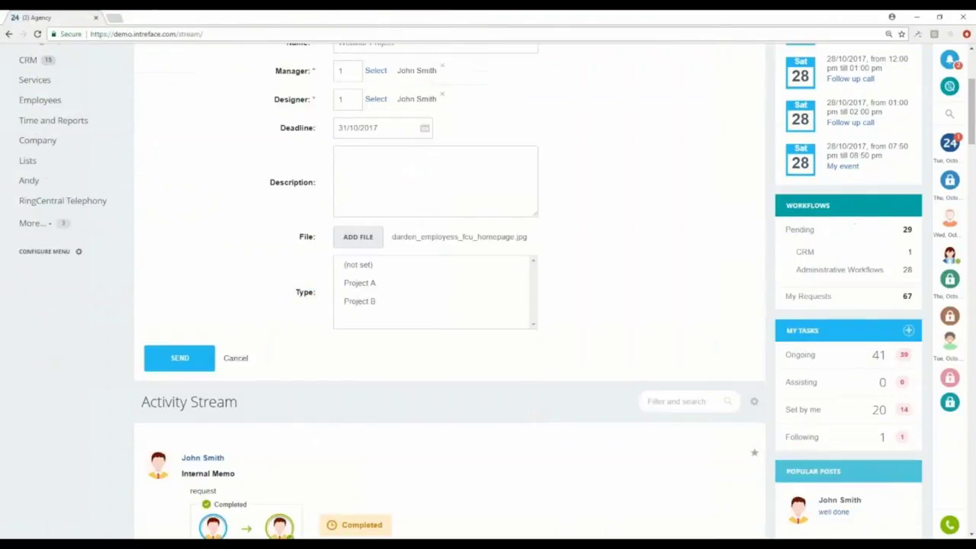
left_click(179, 358)
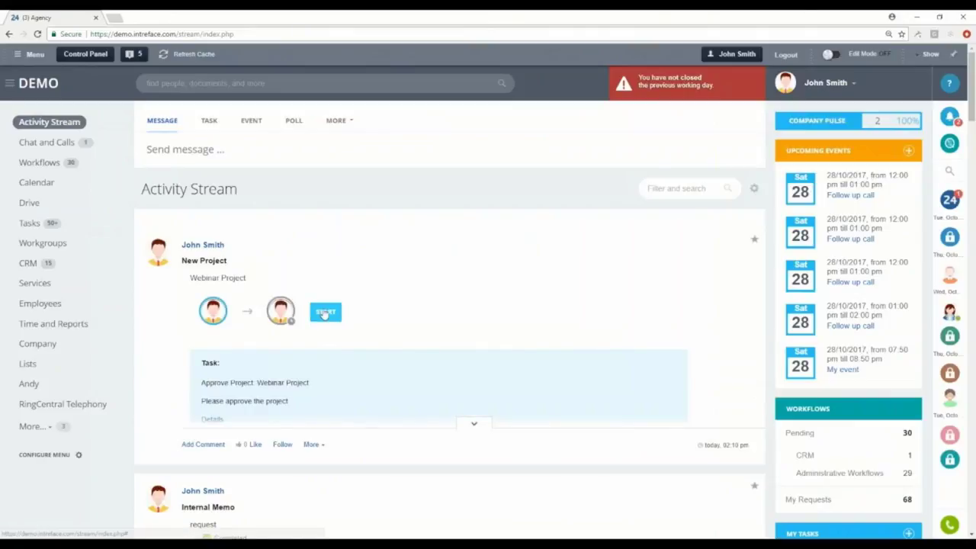
Review the pending workflow assignments and return to the Activity Stream.
left_click(797, 432)
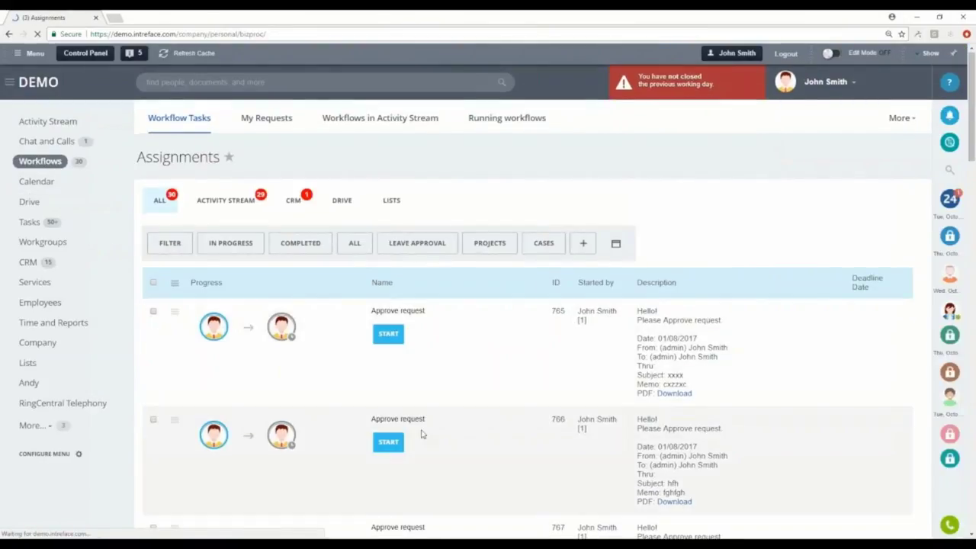
scroll(396, 342, "down", 1)
scroll(526, 305, "down", 2)
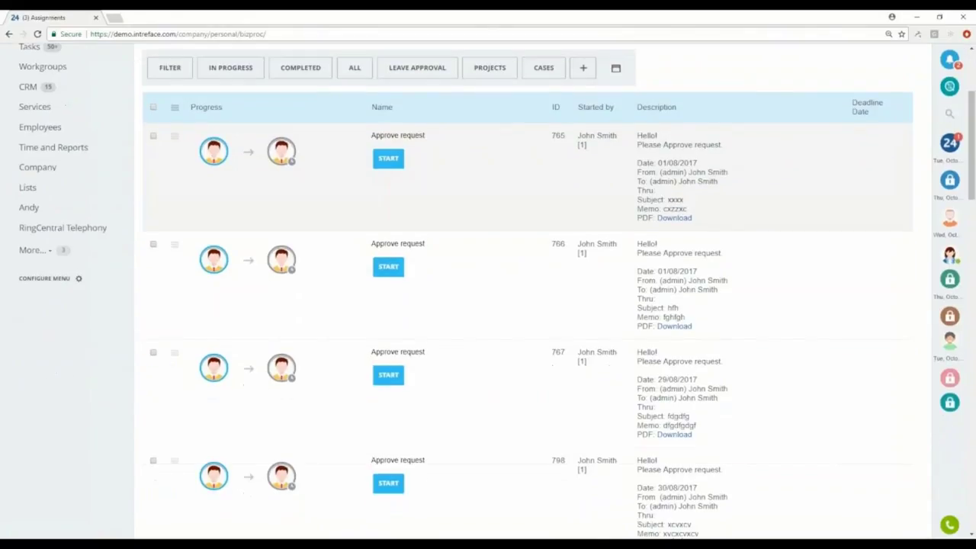
scroll(489, 305, "up", 3)
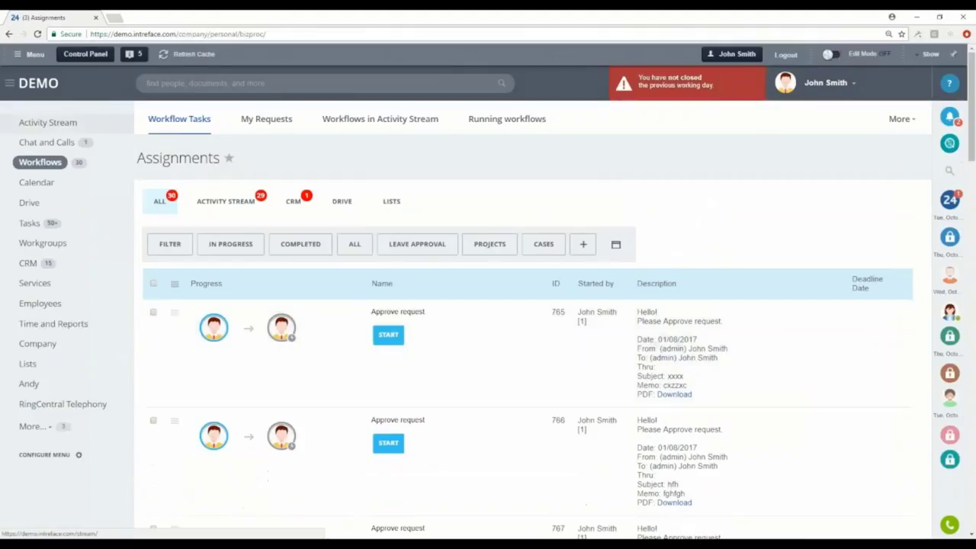
left_click(48, 122)
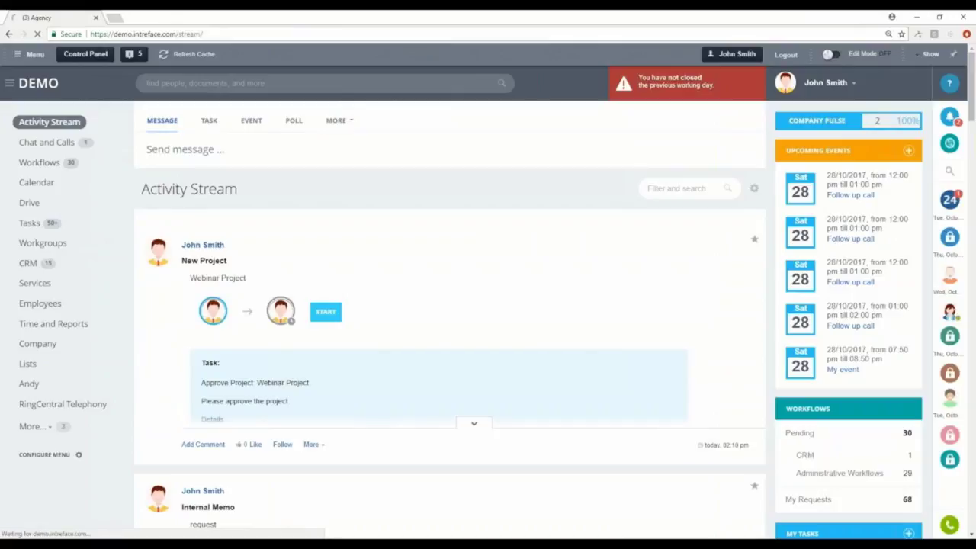
Approve the Webinar Project request in the Activity Stream and open the notification about the new project.
left_click(385, 405)
left_click(353, 408)
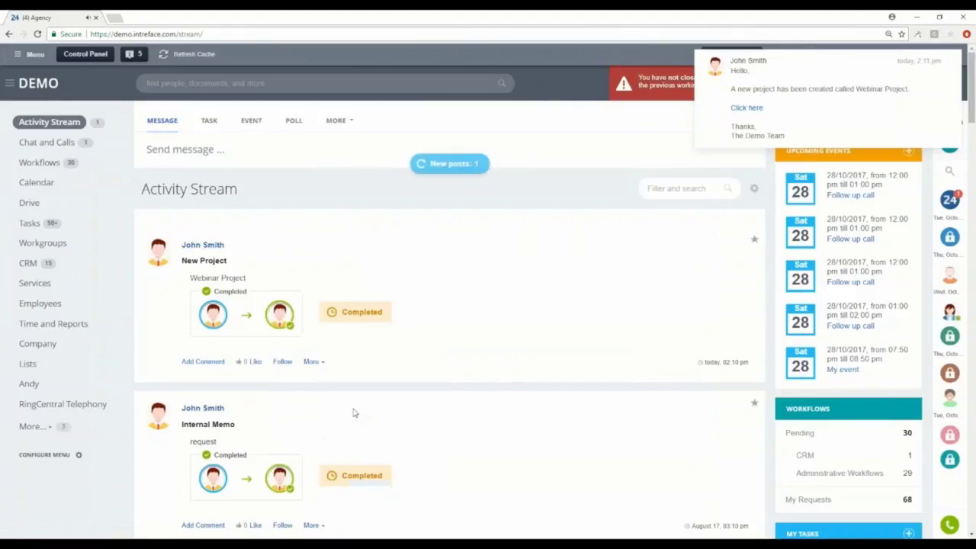
left_click(746, 108)
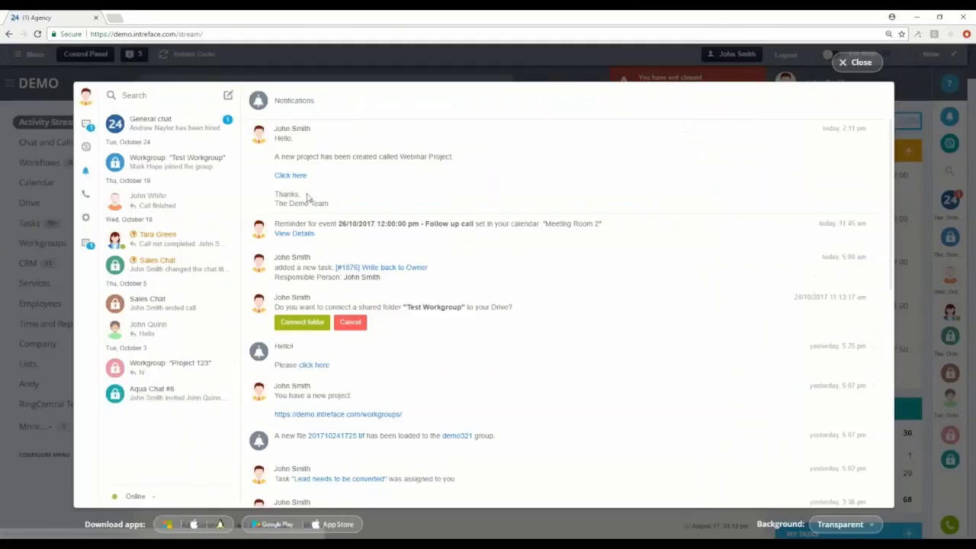
Open the Webinar Project workgroup from its notification, review its owner, moderators and members, and view the files on its Drive.
left_click(299, 177)
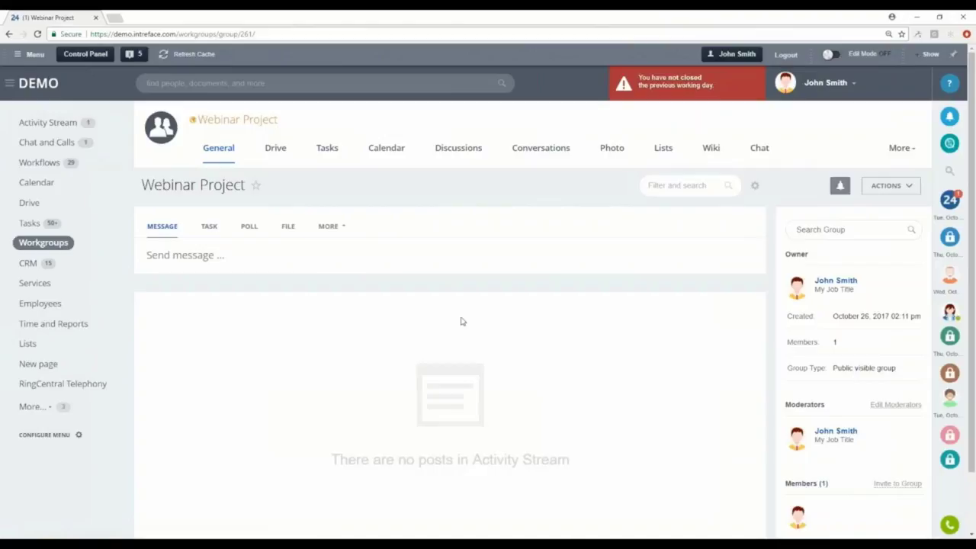
scroll(462, 324, "down", 2)
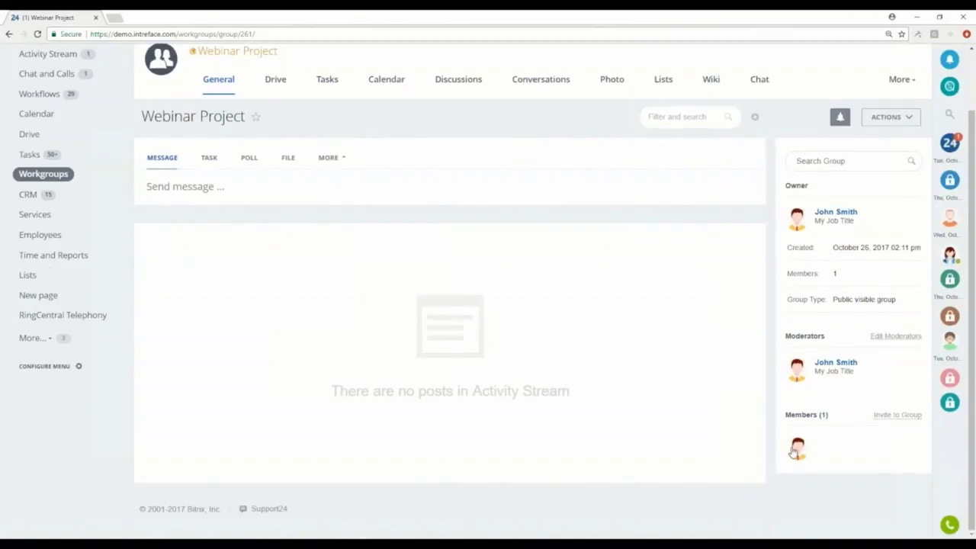
scroll(793, 452, "up", 2)
left_click(280, 150)
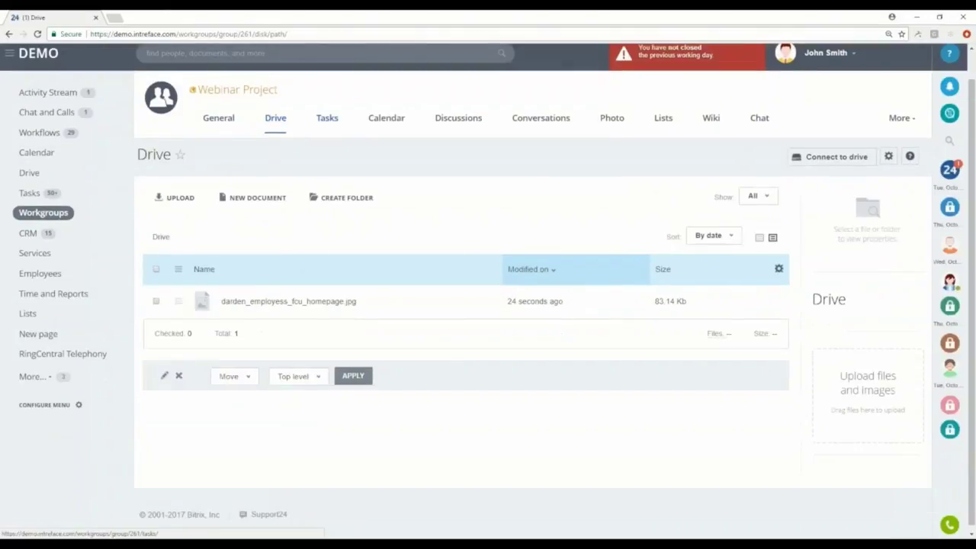
Open the Webinar Project workgroup's tasks, close the stage view selection and switch the tasks to the List view.
left_click(327, 147)
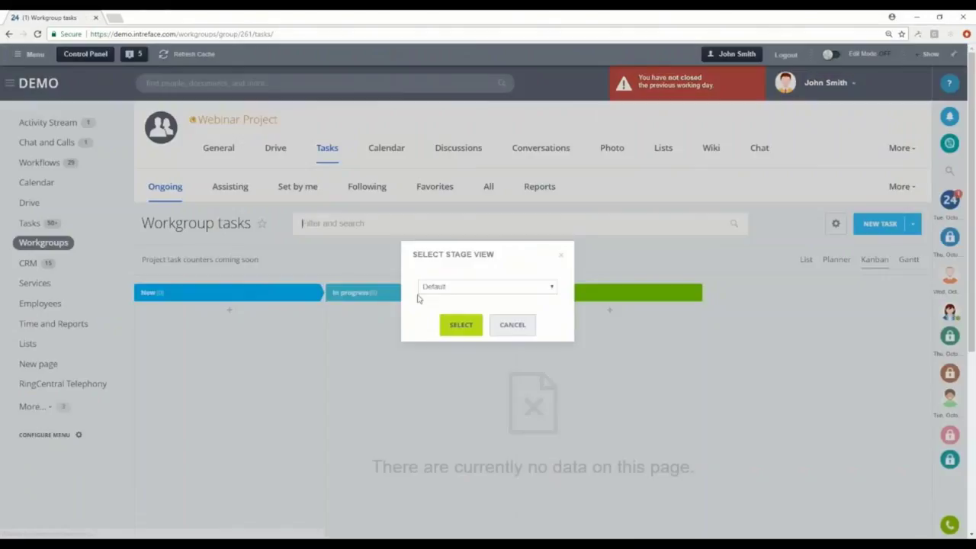
scroll(417, 299, "down", 2)
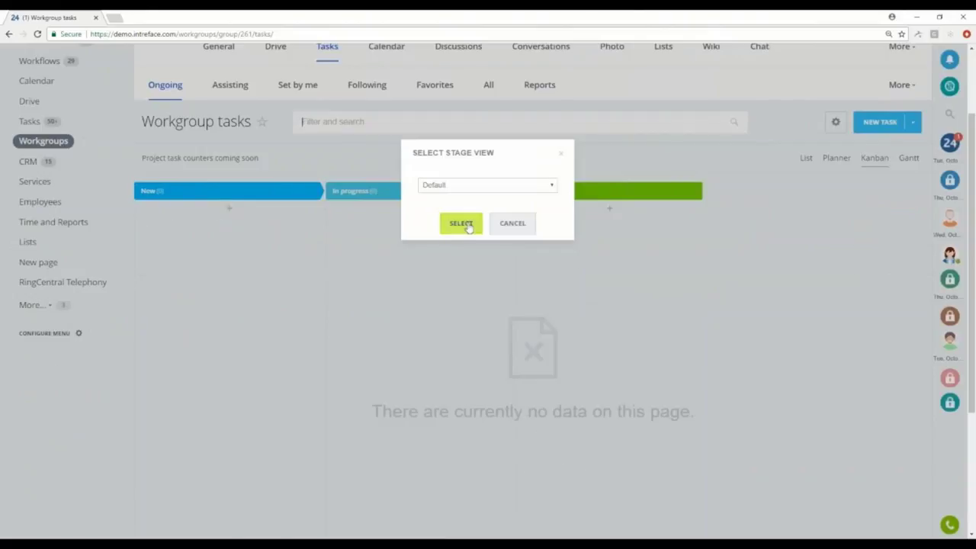
left_click(496, 223)
left_click(805, 158)
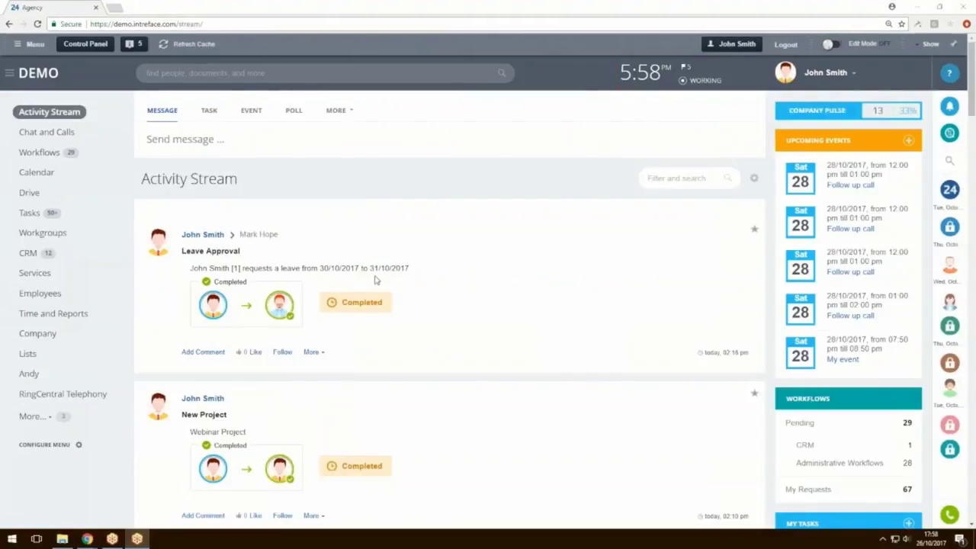
Open the New Project workflow among the Activity Stream workflows and look through its list of submitted requests.
left_click(33, 156)
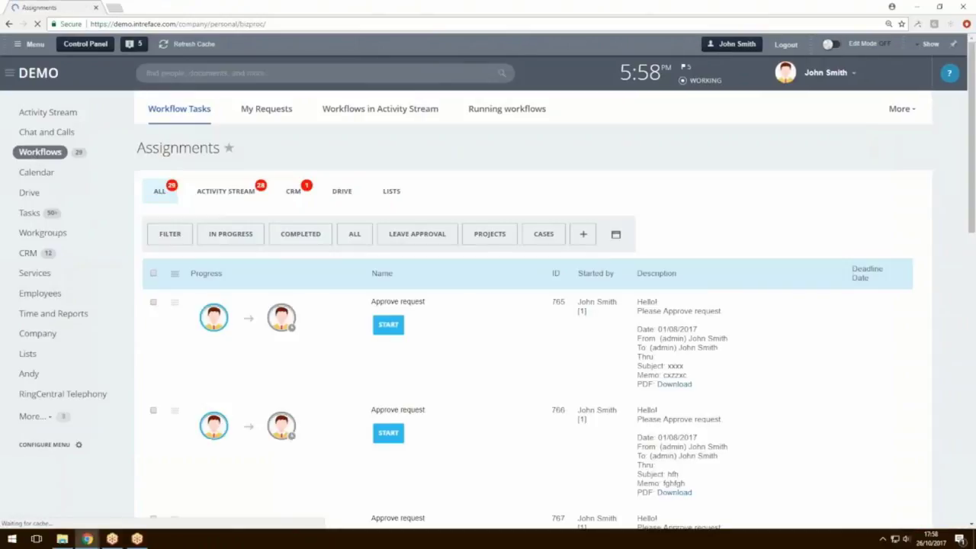
left_click(391, 112)
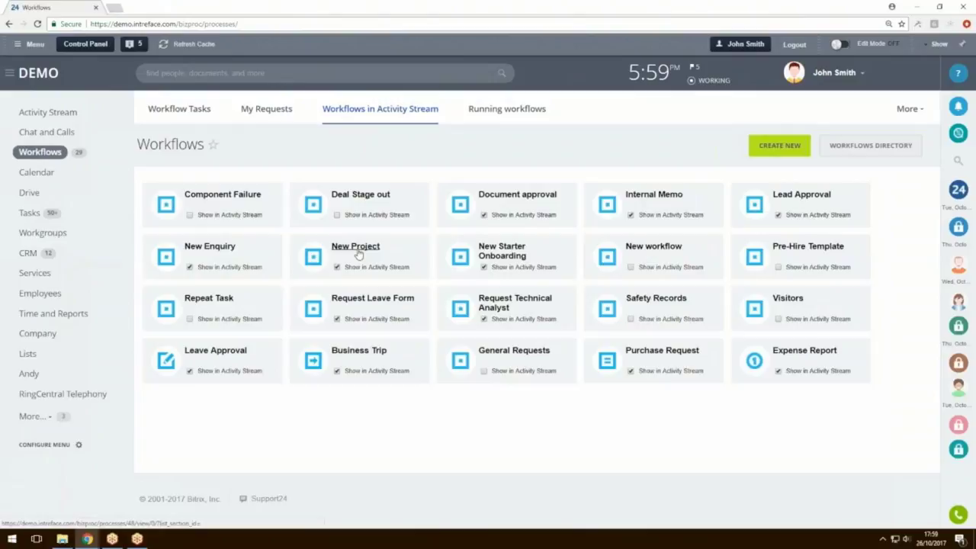
left_click(355, 247)
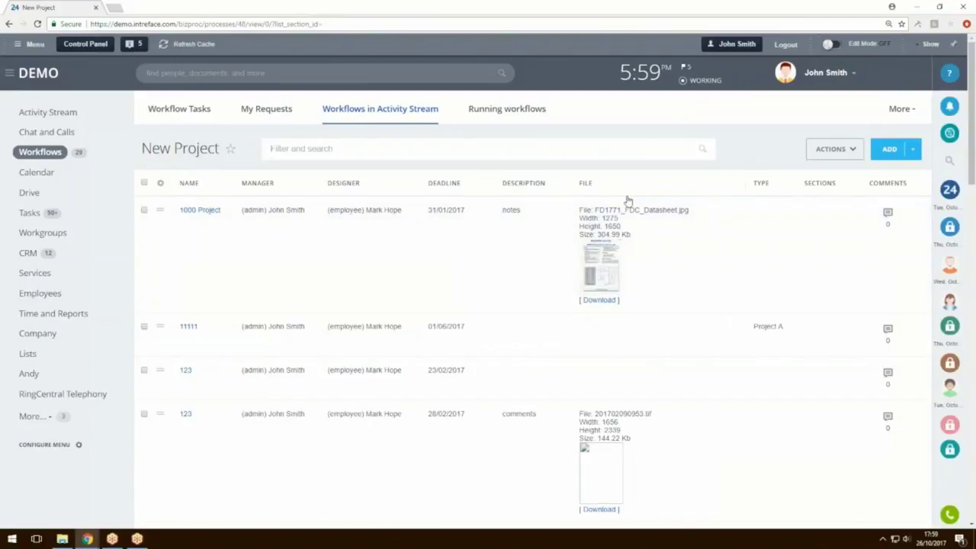
scroll(627, 200, "down", 5)
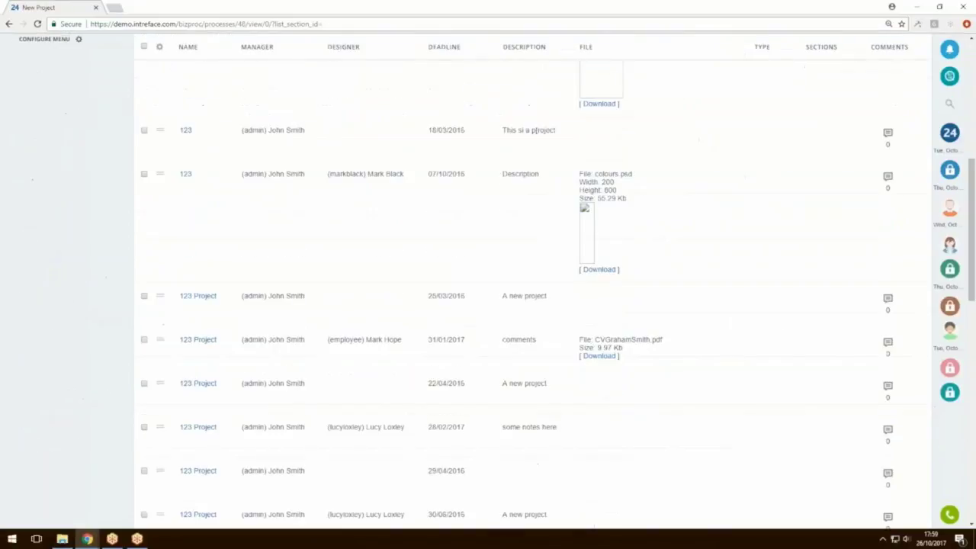
scroll(534, 131, "down", 3)
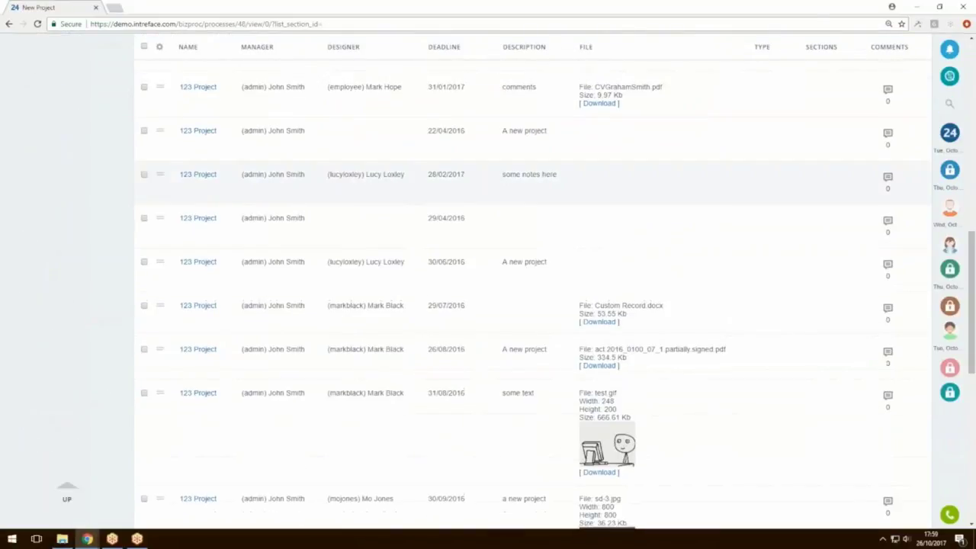
scroll(533, 174, "up", 8)
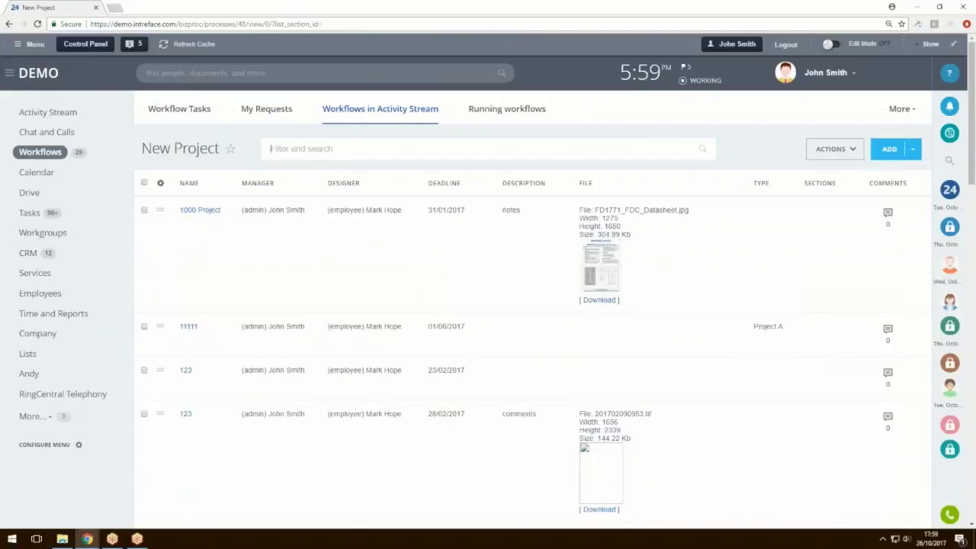
Hide the Type column from the New Project request list and apply the list view settings.
left_click(161, 183)
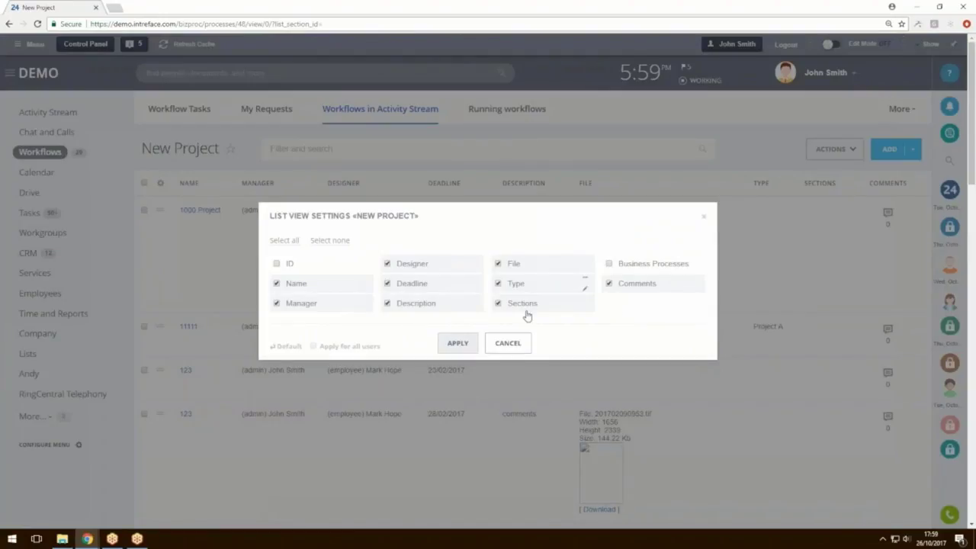
left_click(516, 286)
left_click(460, 346)
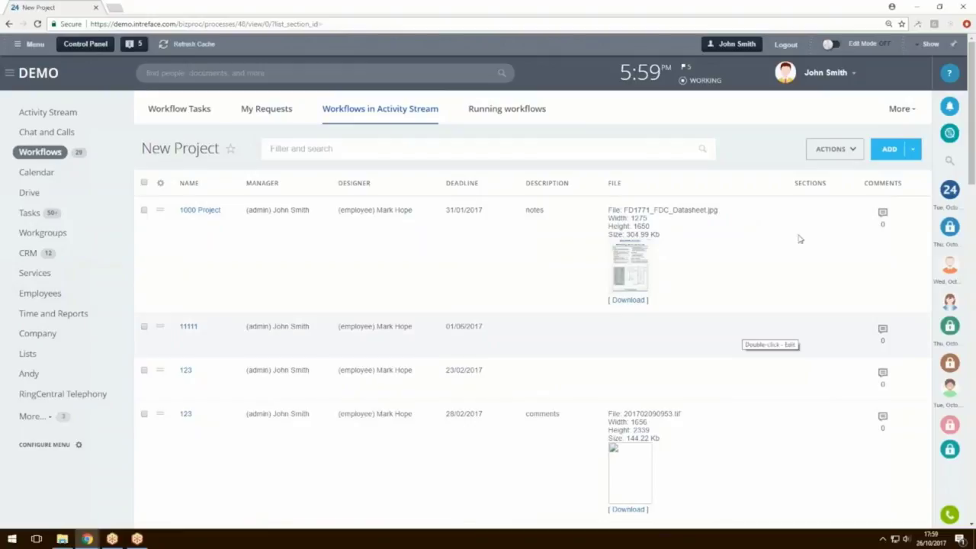
Review the actions available for the New Project workflow, open its preferences and display the access permissions.
left_click(834, 148)
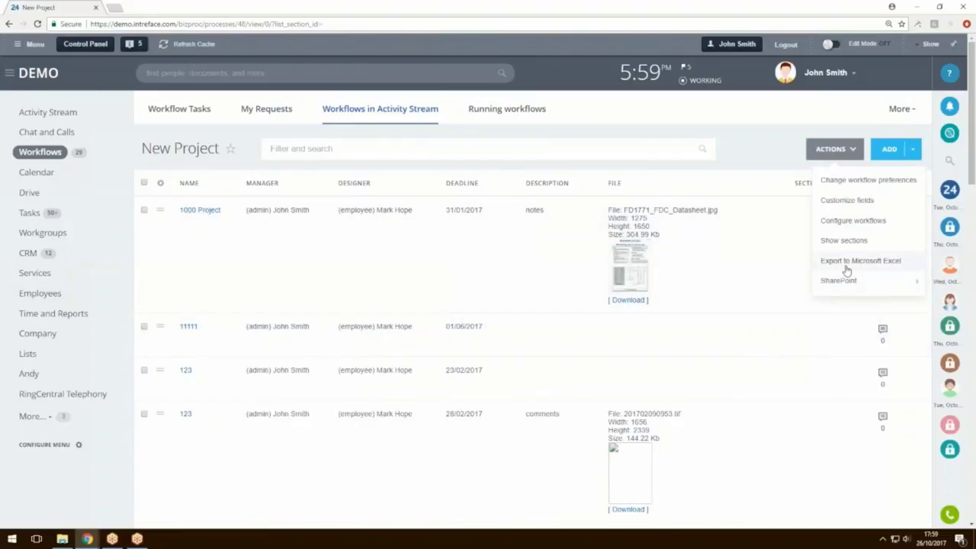
left_click(778, 168)
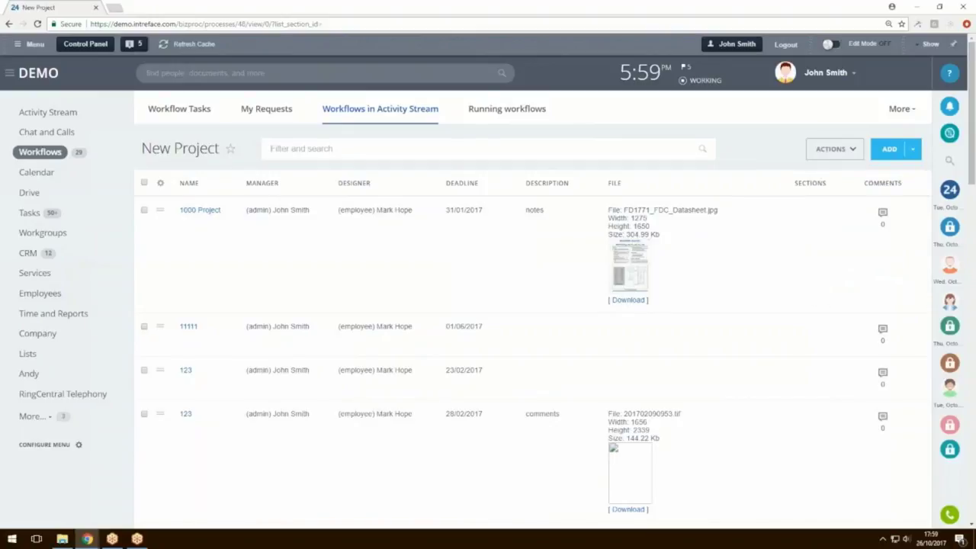
left_click(833, 155)
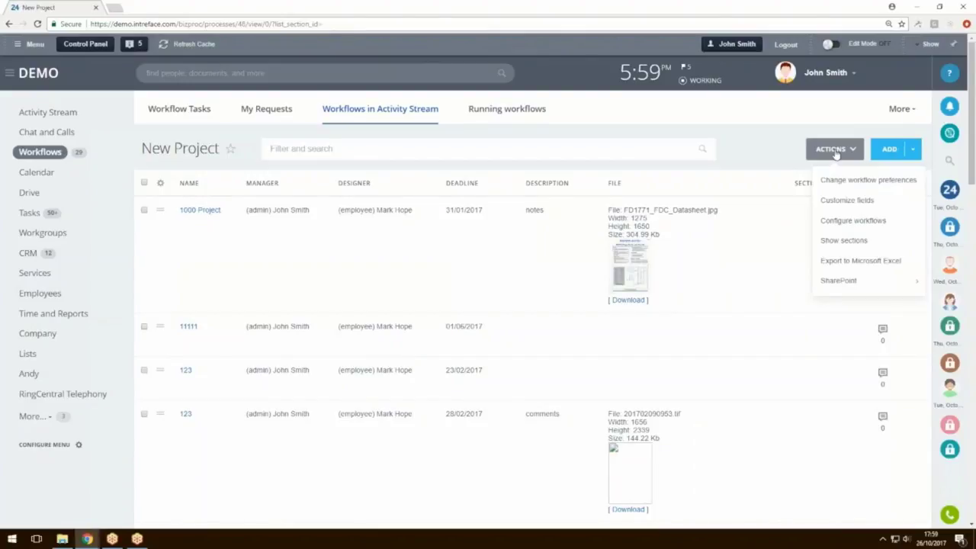
left_click(867, 180)
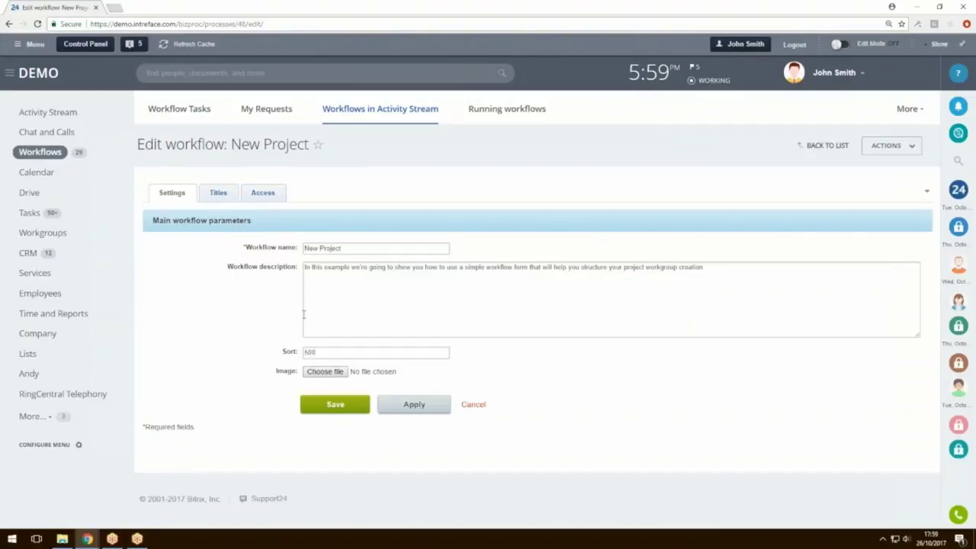
left_click(264, 194)
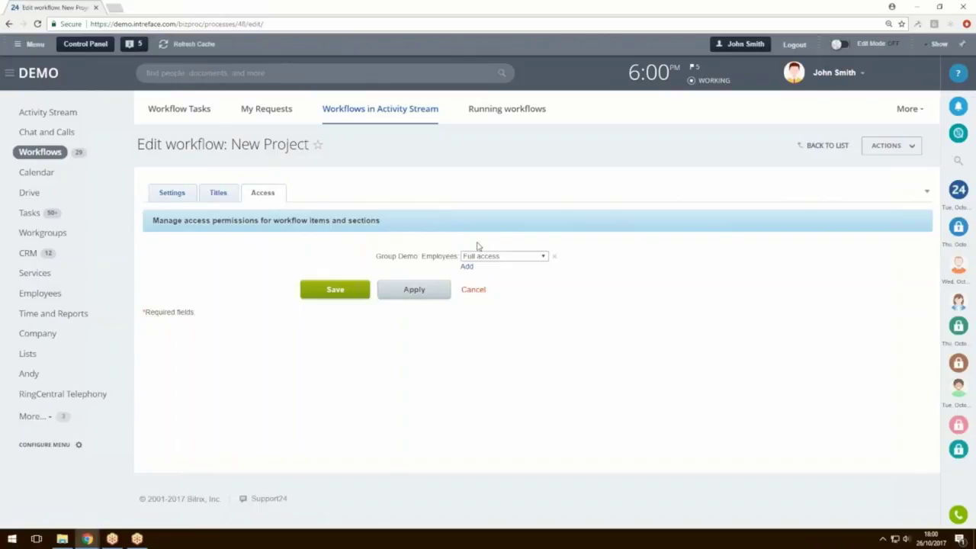
Examine the user groups, users and departments that can be granted access, select none, and save the workflow preferences.
left_click(467, 267)
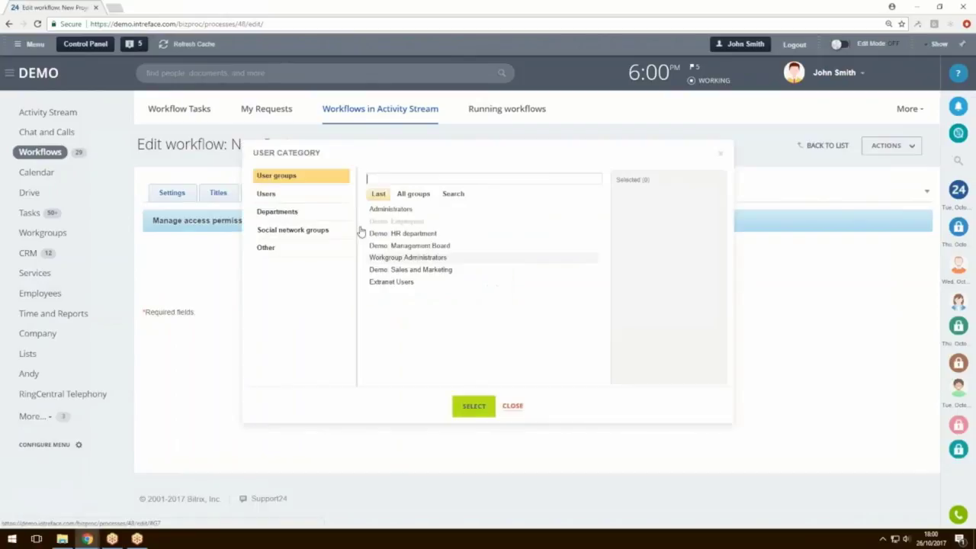
left_click(285, 195)
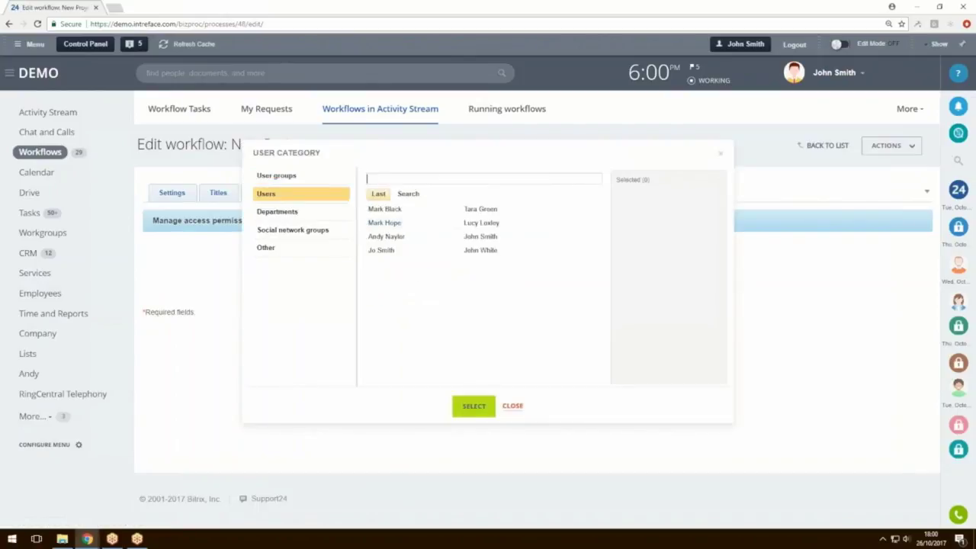
left_click(297, 214)
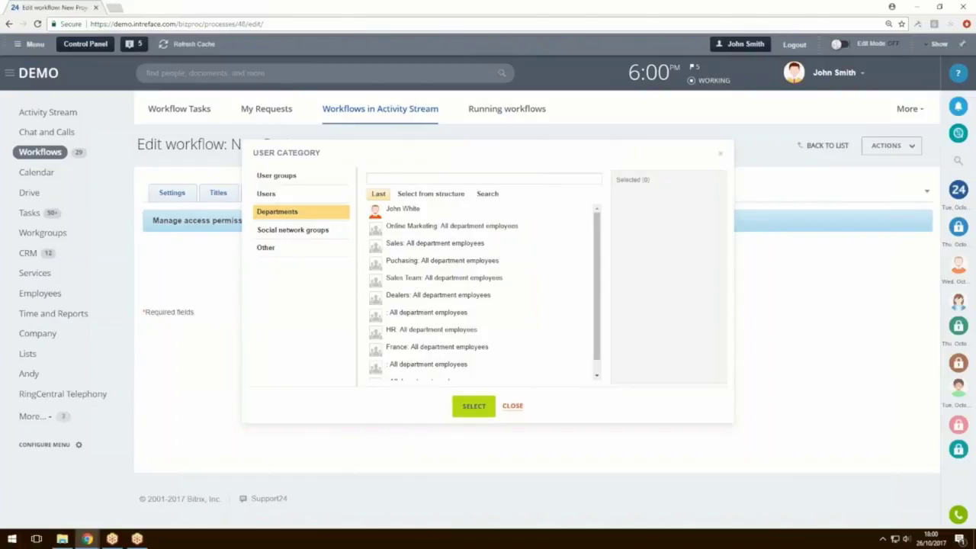
left_click(512, 407)
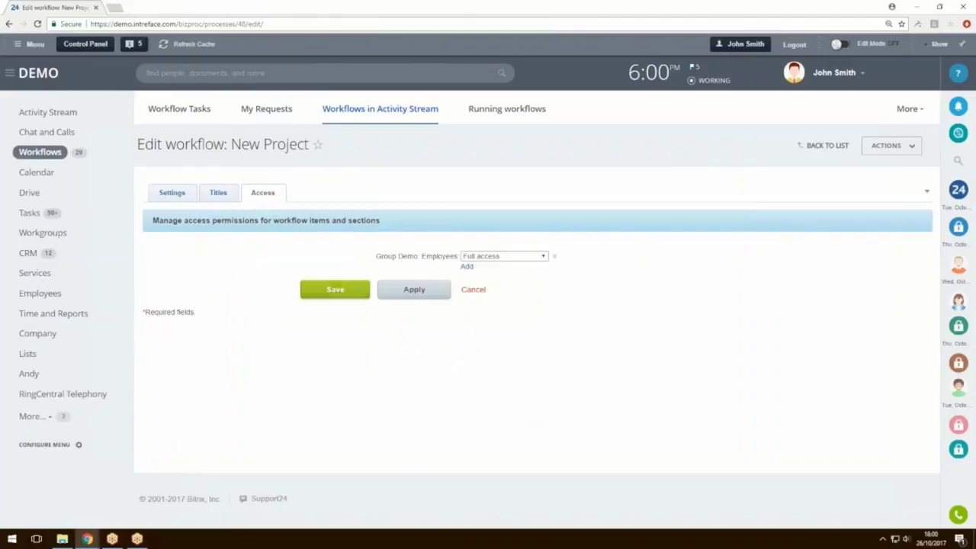
left_click(347, 290)
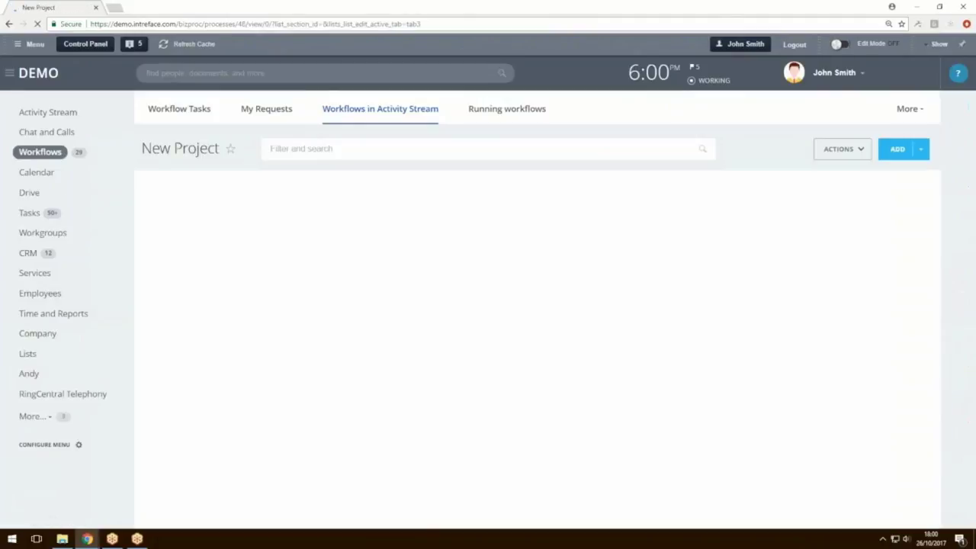
View the New Project workflow's fields configuration and return to the request list.
left_click(835, 149)
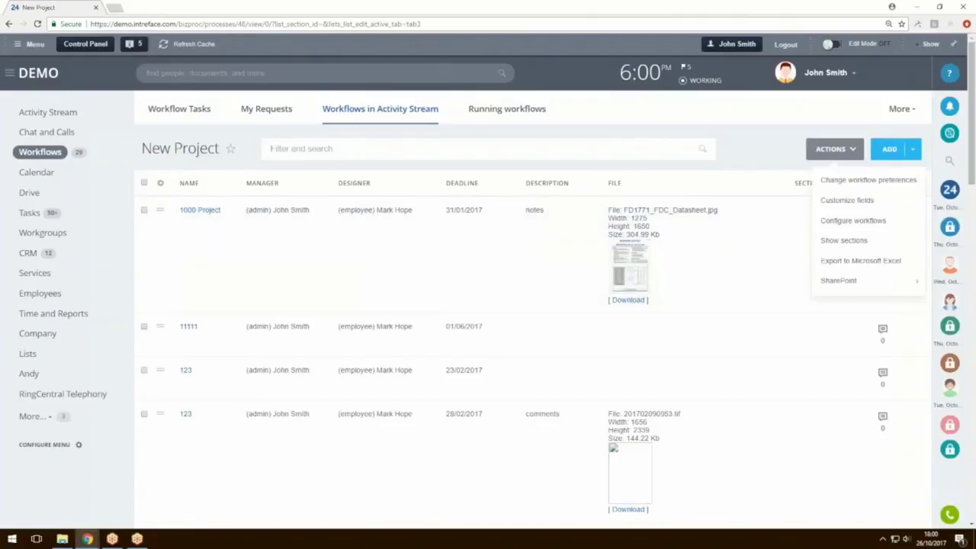
left_click(842, 201)
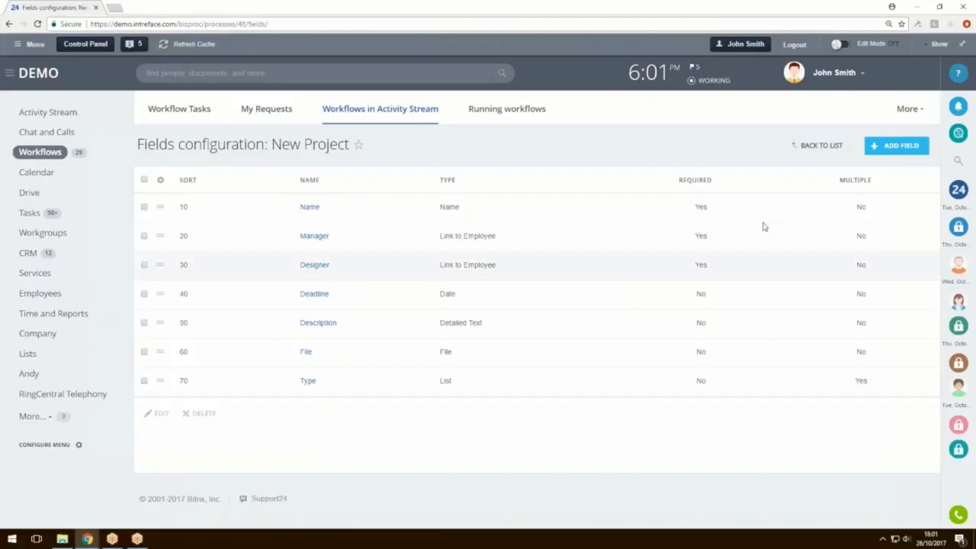
left_click(817, 150)
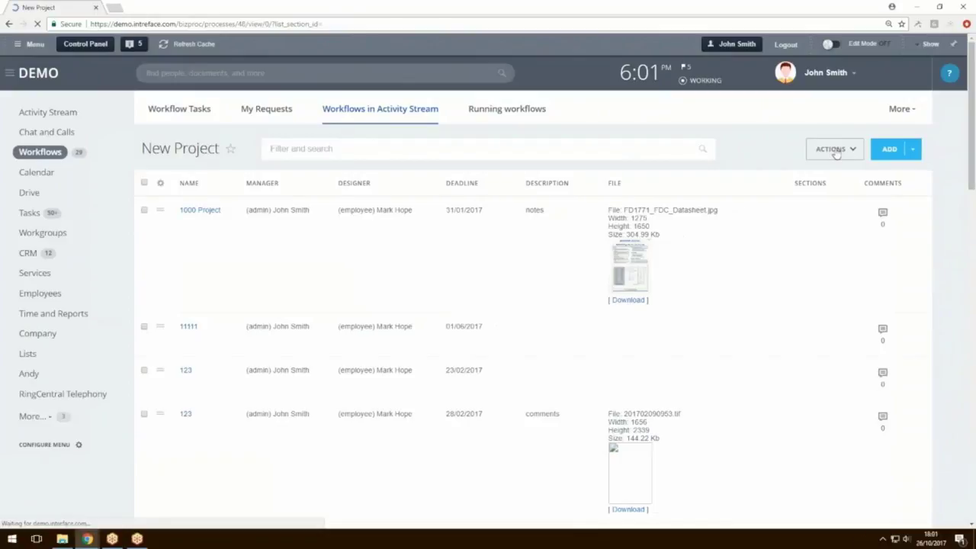
Open the New Project business process template and turn off its autorun option When changed, saving the template parameters.
left_click(835, 149)
left_click(847, 221)
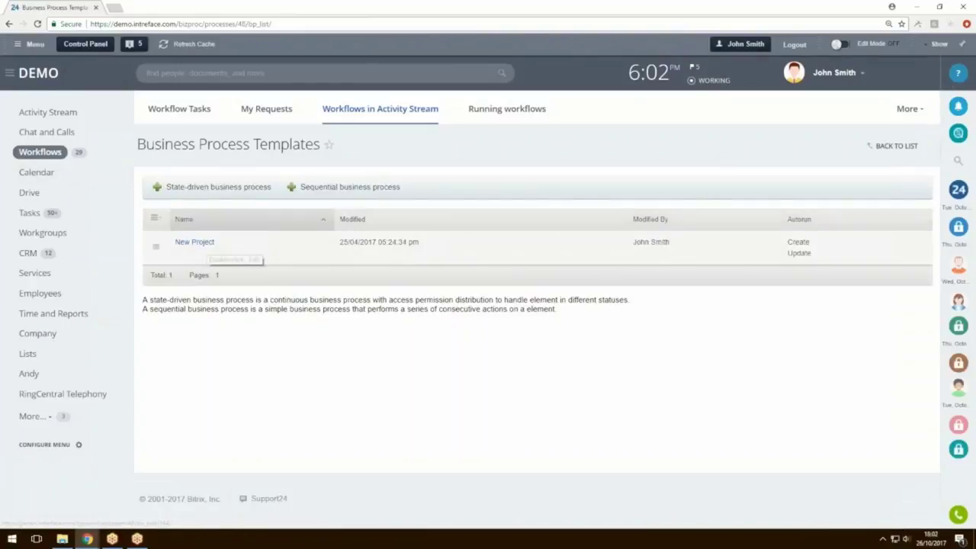
left_click(206, 245)
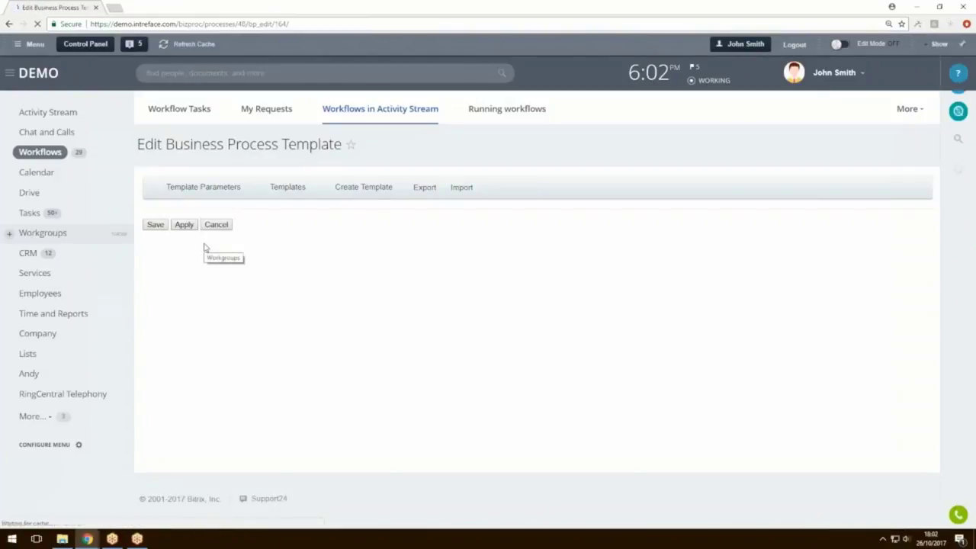
left_click(204, 190)
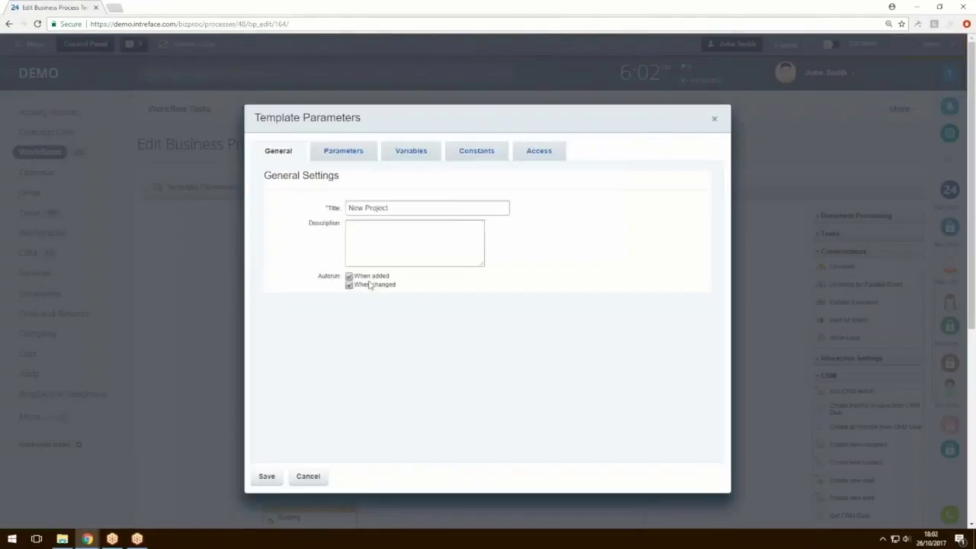
left_click(348, 284)
left_click(267, 476)
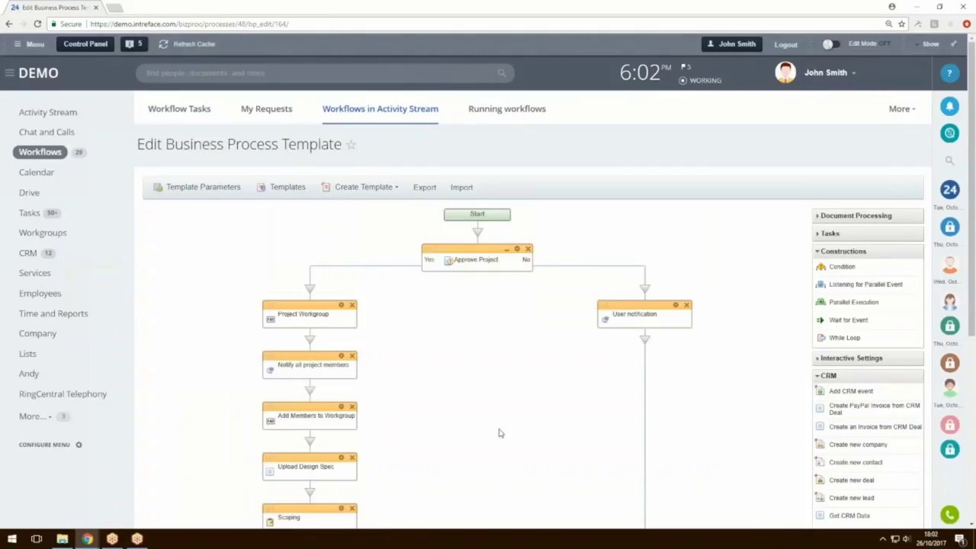
Open the Approve Project action's parameters and clear its approving voters.
scroll(495, 401, "down", 1)
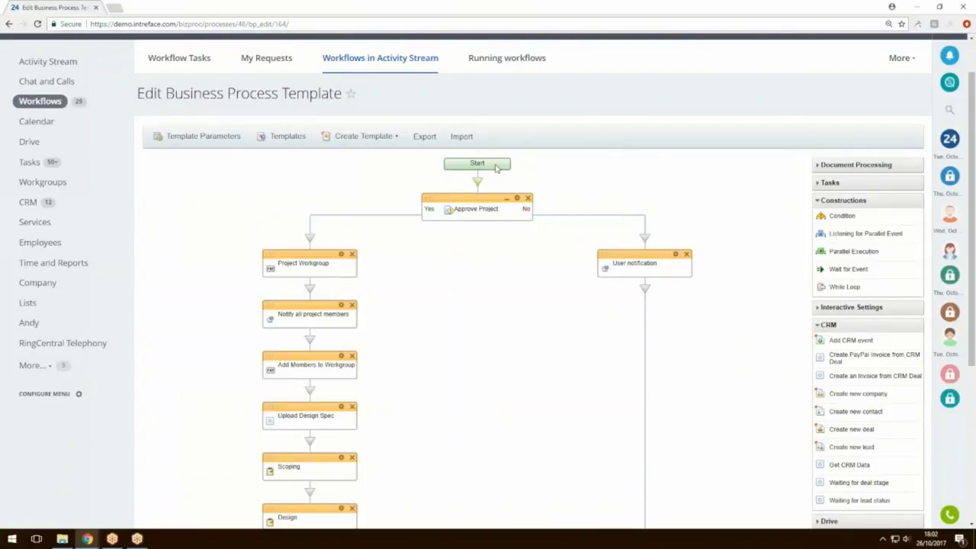
scroll(477, 163, "down", 1)
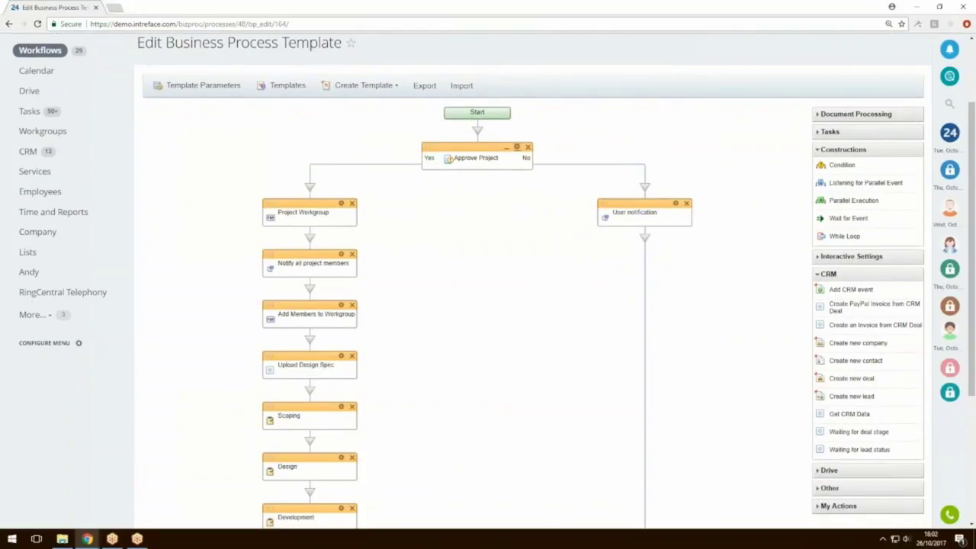
left_click(519, 147)
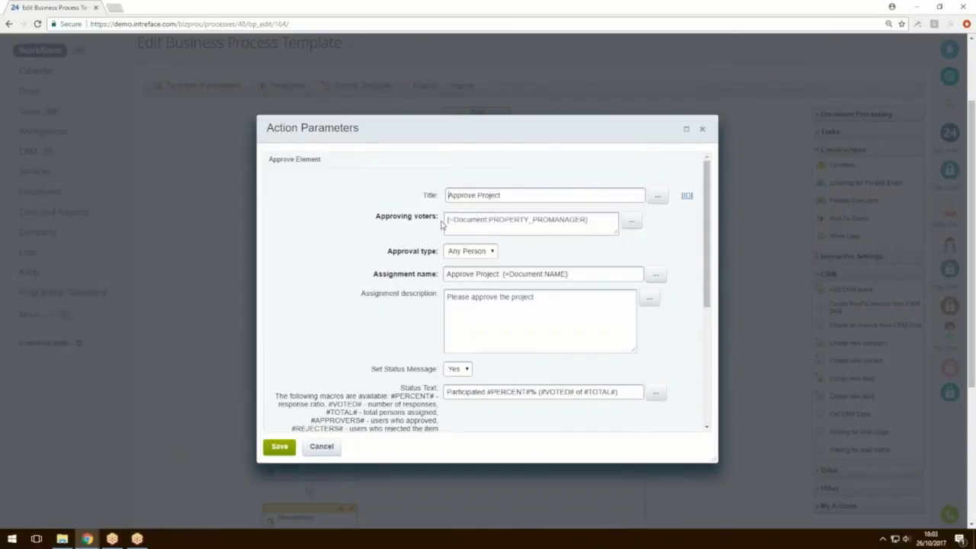
left_click_drag(607, 221, 448, 220)
key("BackSpace")
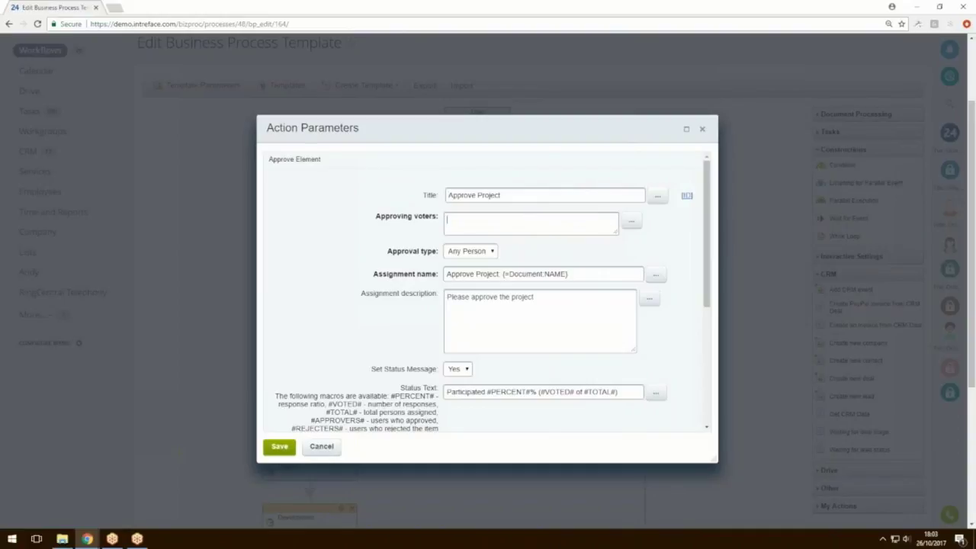
Browse the selectable users for the approving voters and insert the Manager element field as the voter.
left_click(632, 223)
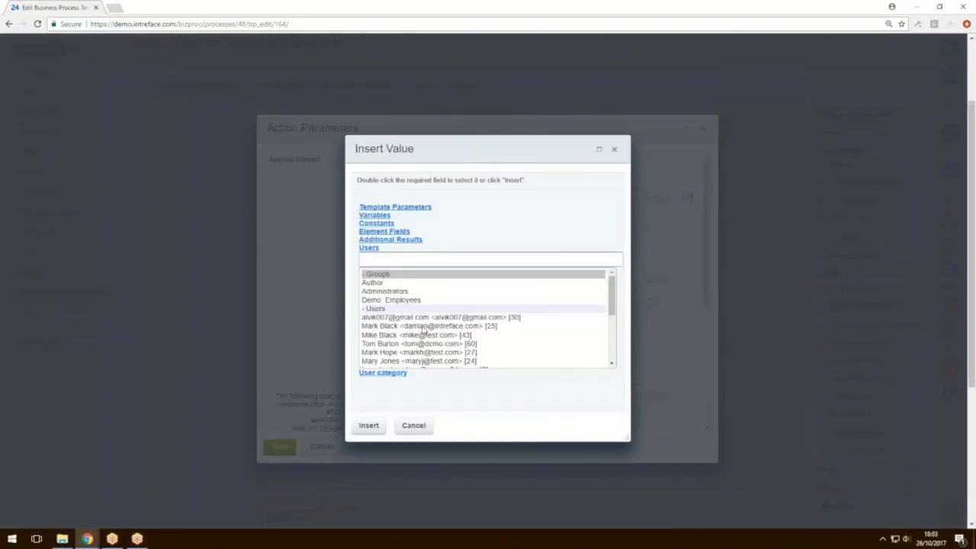
scroll(452, 329, "down", 3)
scroll(394, 326, "up", 2)
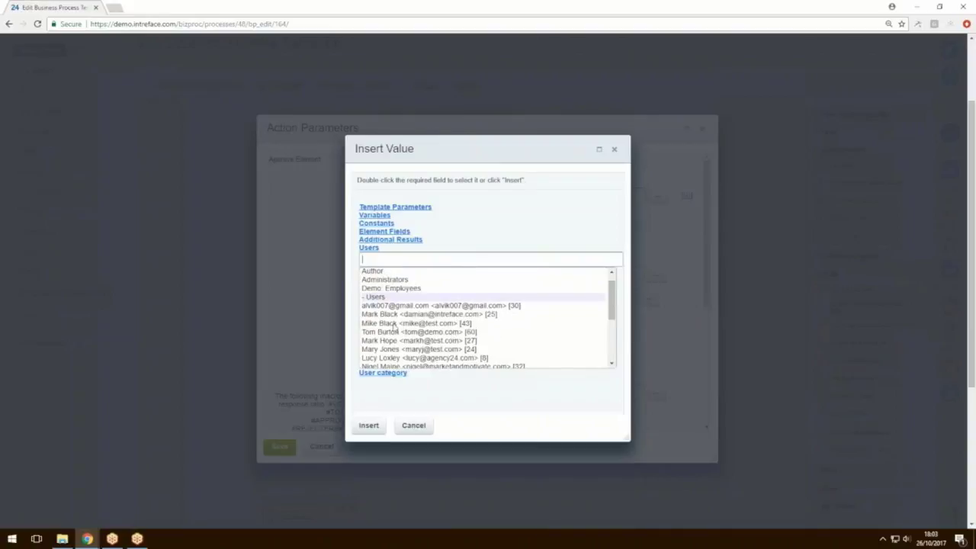
left_click(378, 231)
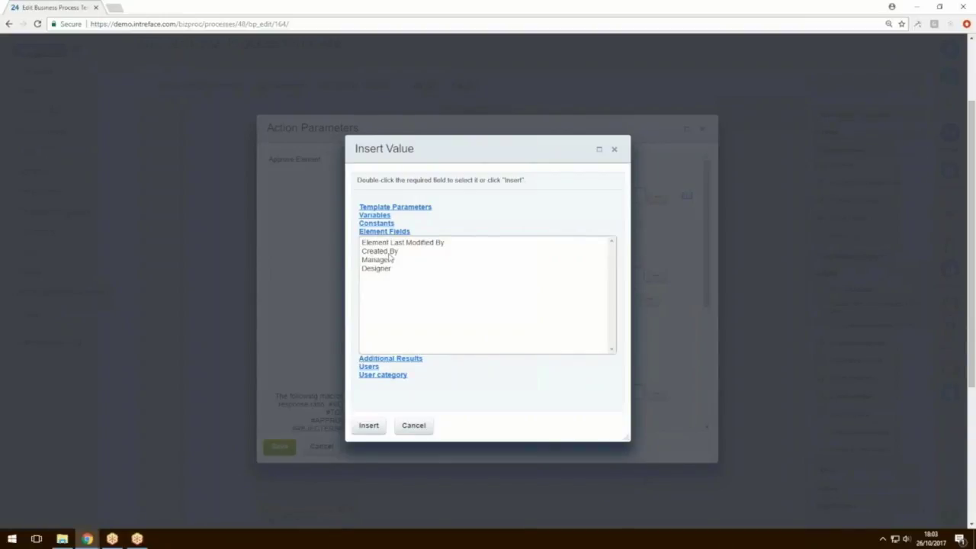
left_click(372, 252)
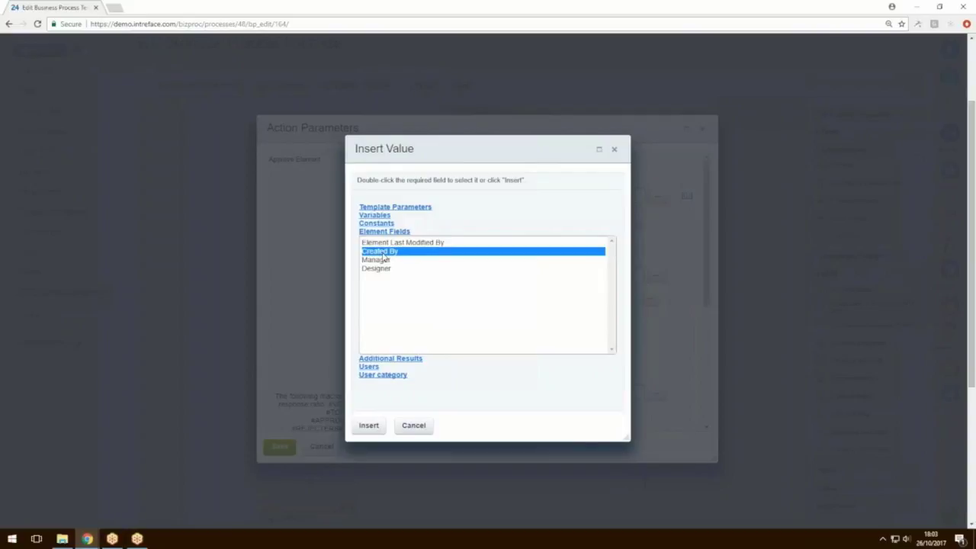
left_click(383, 260)
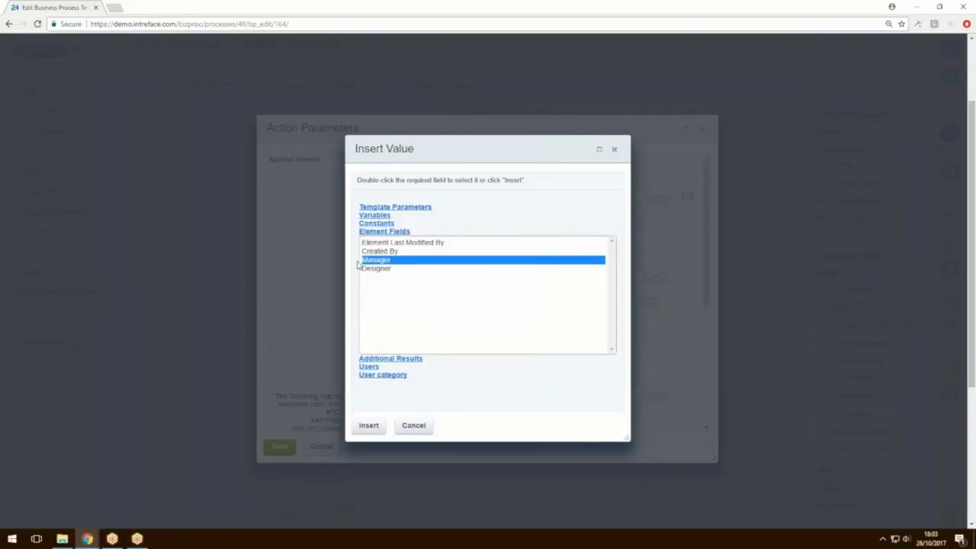
left_click(369, 424)
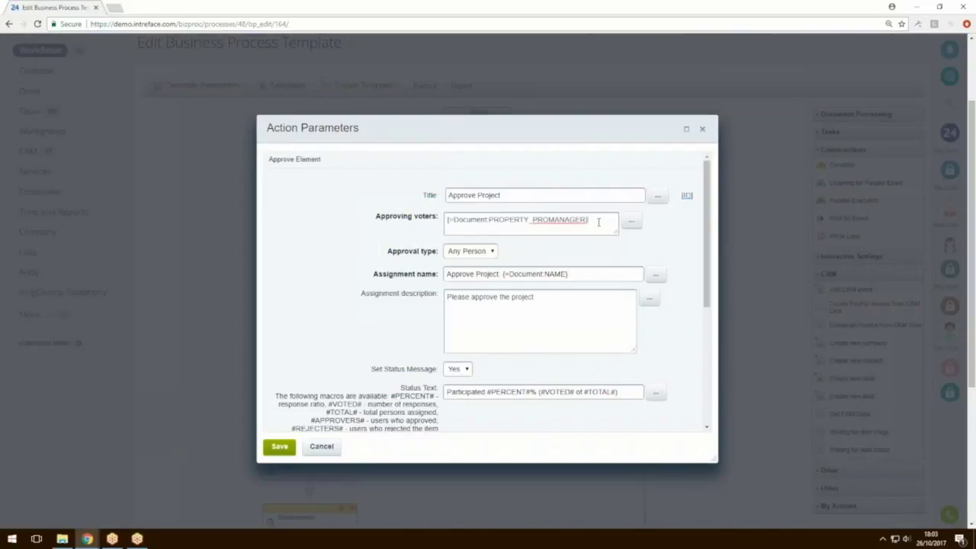
Review the Approve Project action's assignment, status text, button text and comment settings, and close its parameters without saving.
key("ctrl+a")
scroll(355, 246, "down", 1)
scroll(358, 246, "down", 1)
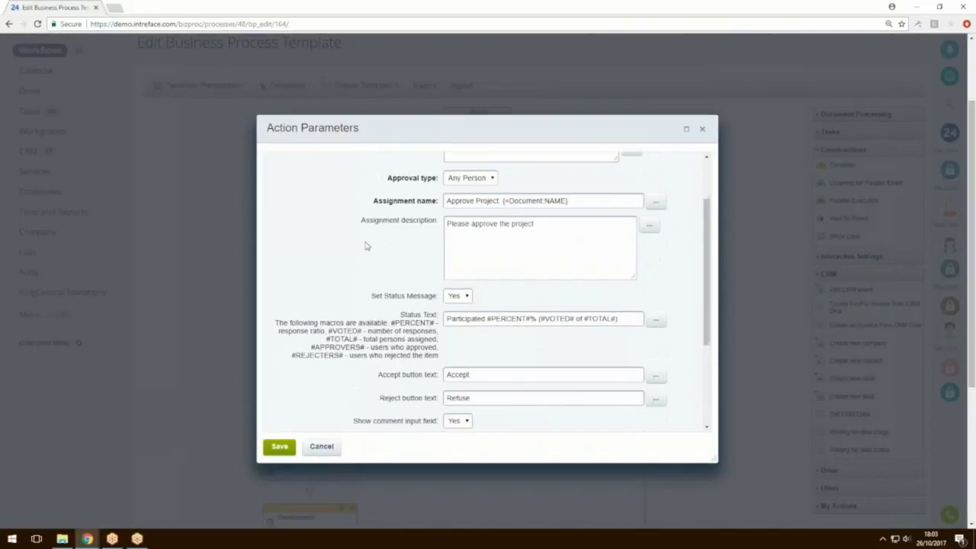
scroll(365, 246, "up", 1)
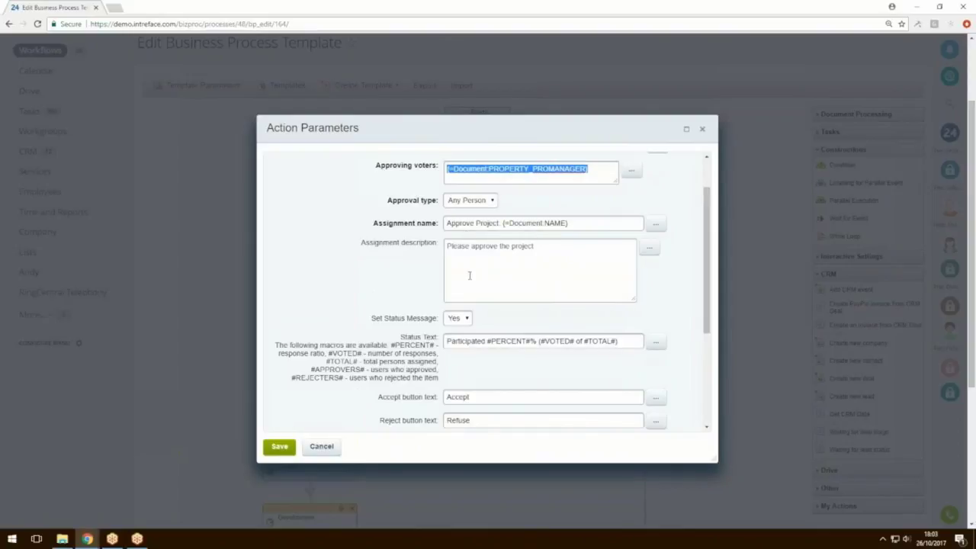
scroll(393, 292, "down", 1)
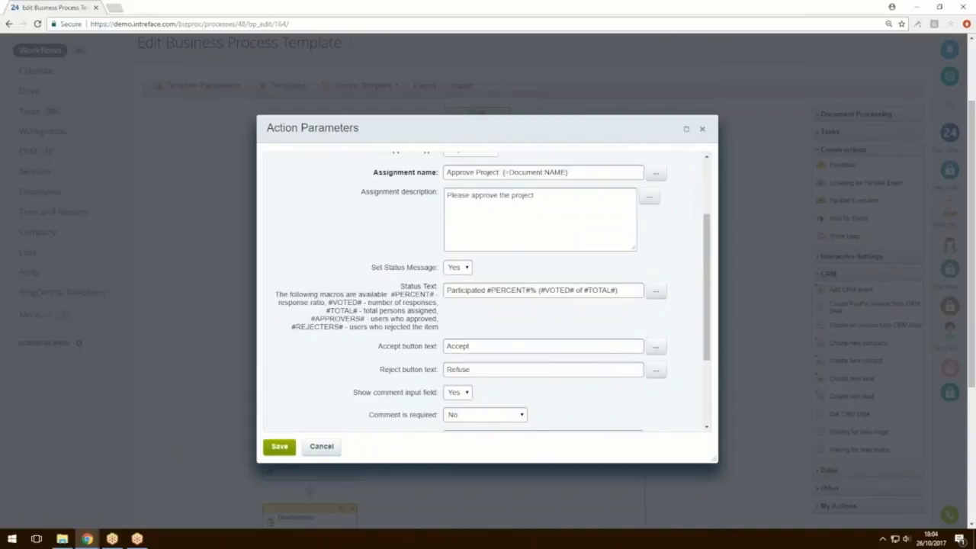
scroll(419, 355, "down", 1)
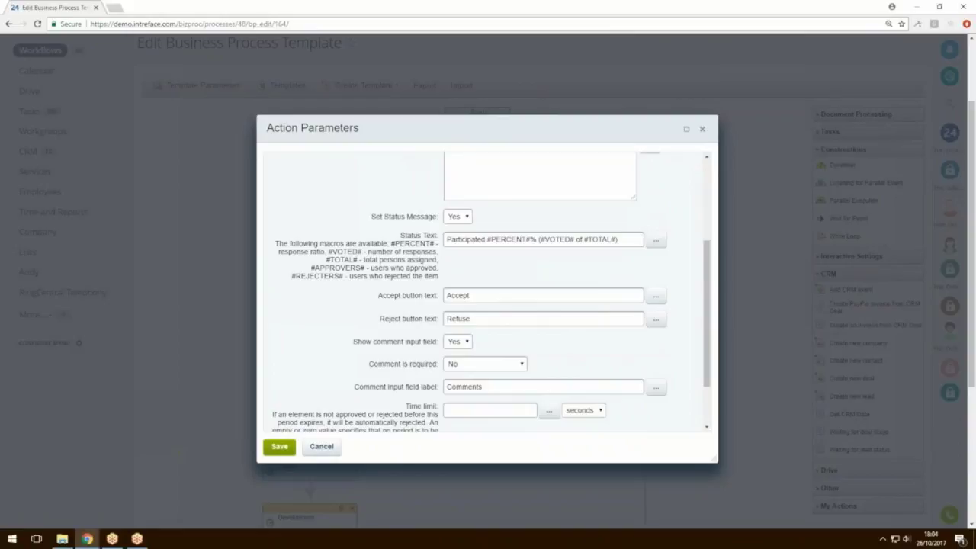
left_click_drag(353, 342, 436, 342)
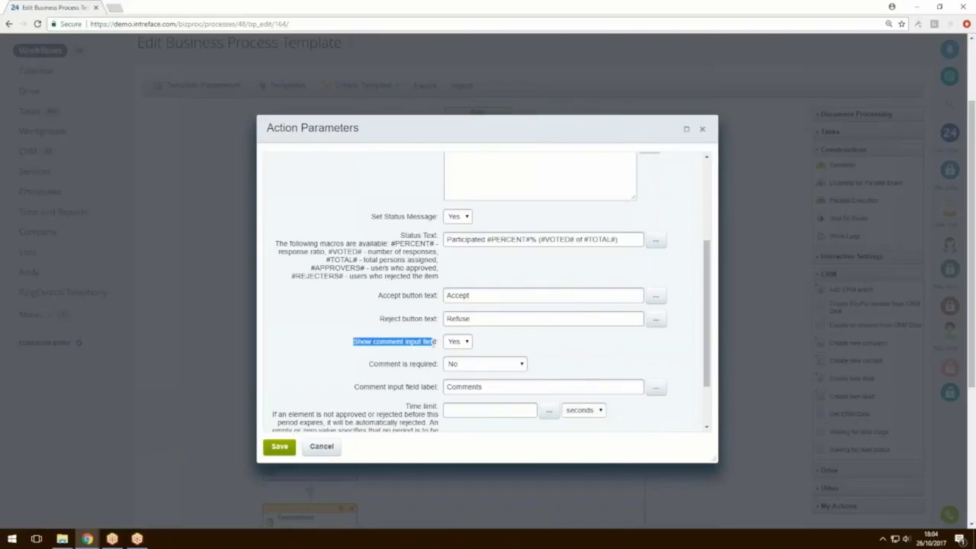
left_click(321, 447)
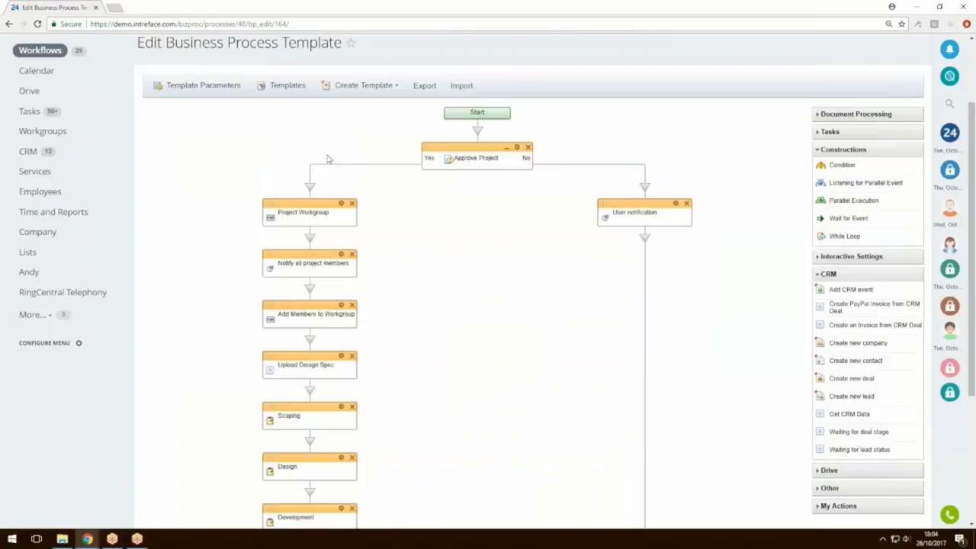
Try adding a Create new workgroup action directly above Project Workgroup in the approved branch, and remove it again.
scroll(302, 232, "down", 1)
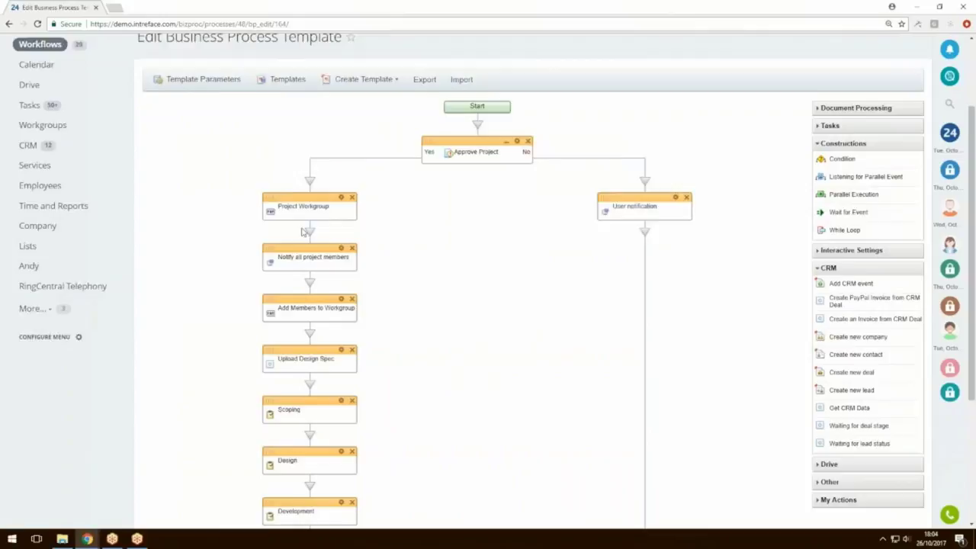
scroll(302, 232, "down", 1)
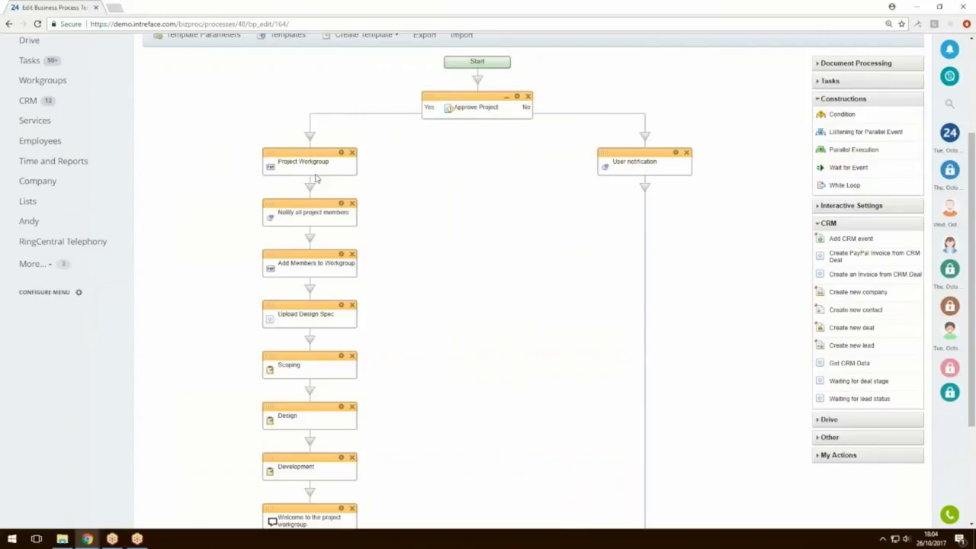
scroll(332, 183, "down", 1)
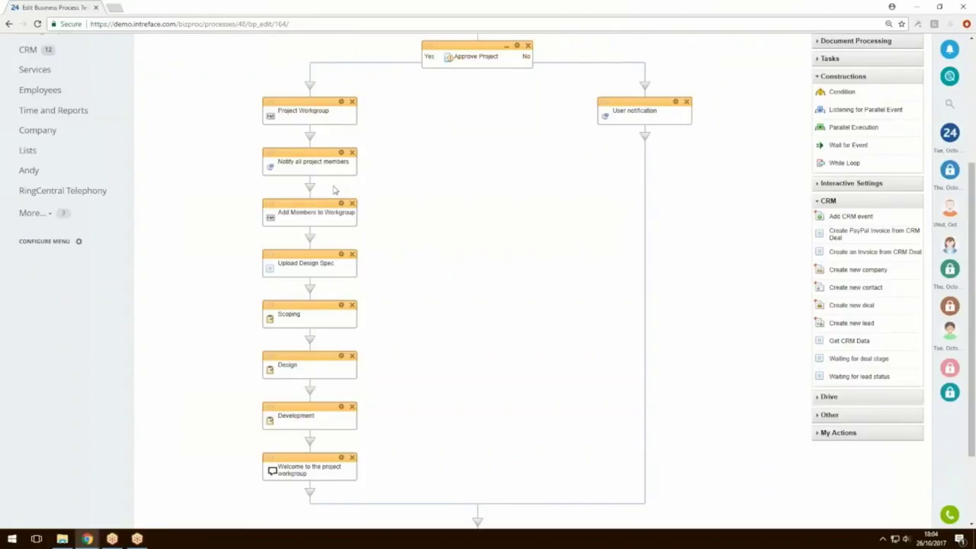
left_click(818, 418)
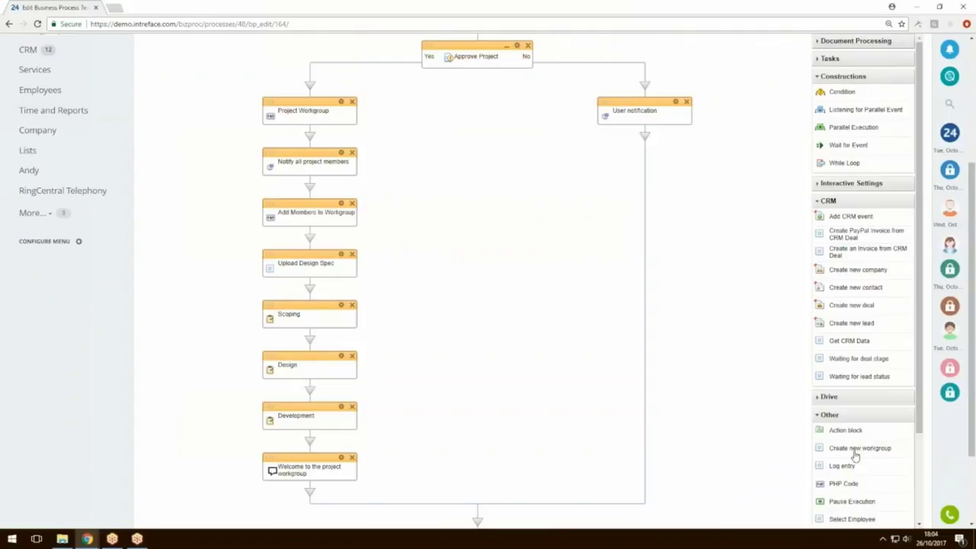
left_click_drag(856, 455, 294, 90)
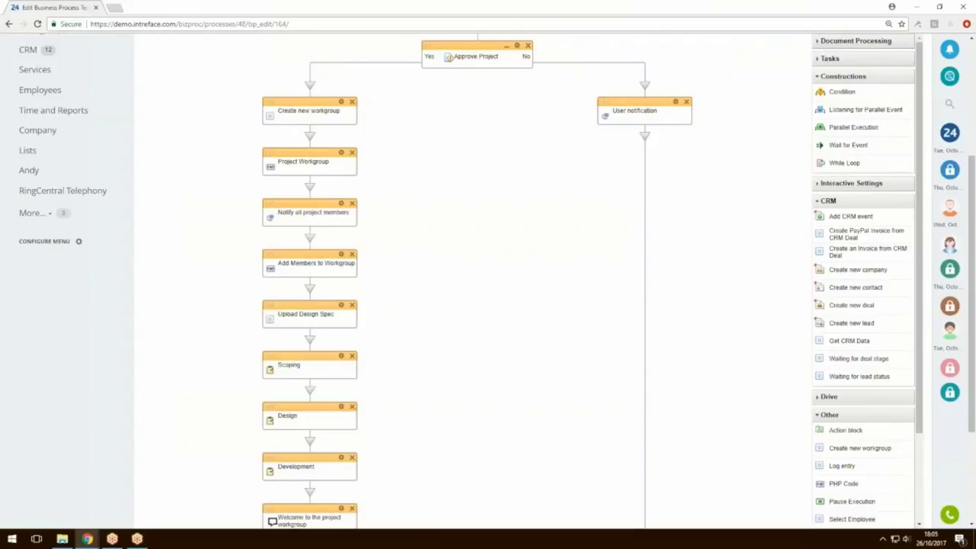
left_click(352, 102)
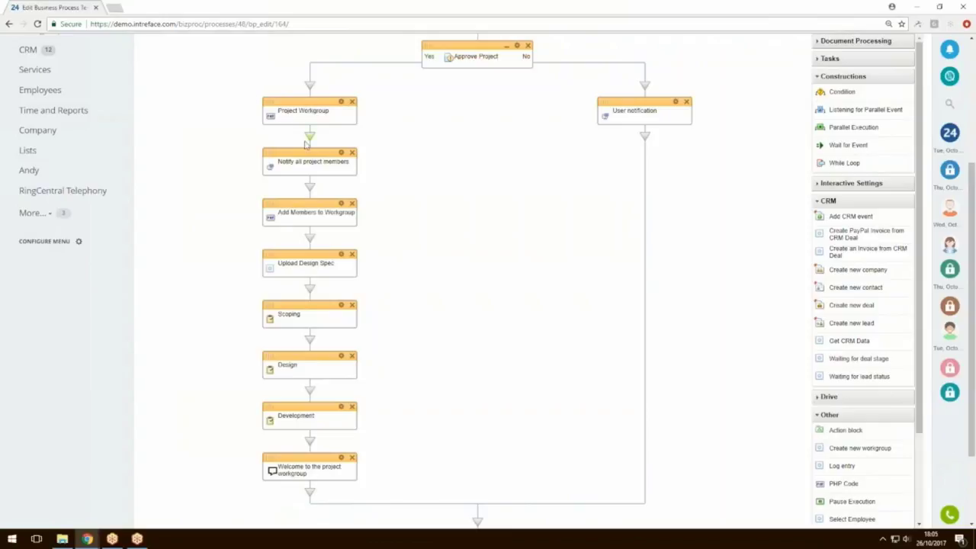
Try a Calendar event action between Development and the welcome message, view its parameters without saving, and remove it again.
scroll(319, 174, "down", 1)
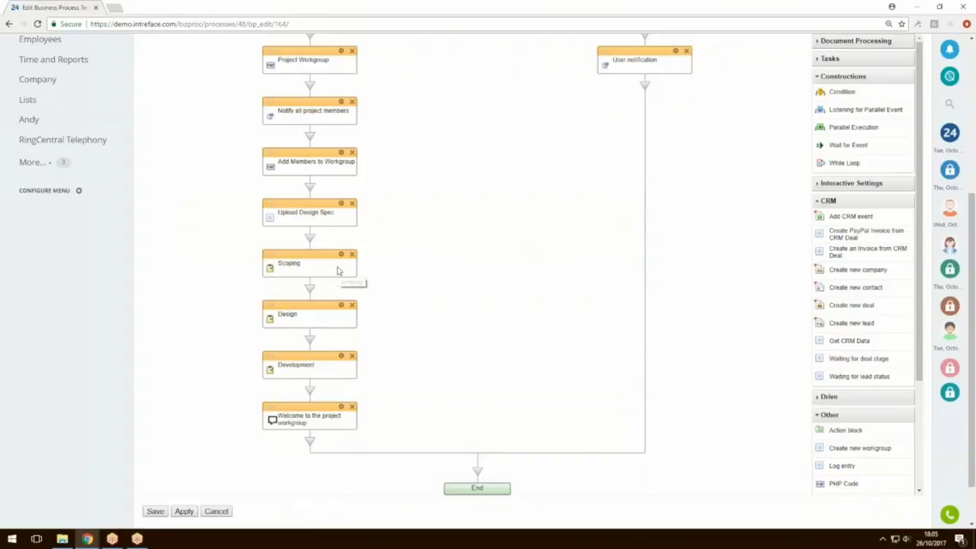
scroll(338, 271, "down", 1)
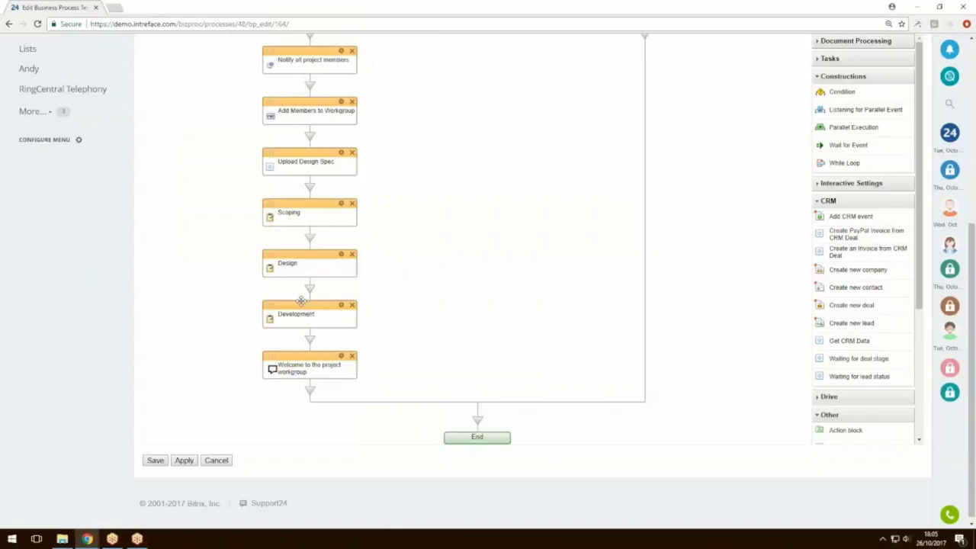
left_click(818, 185)
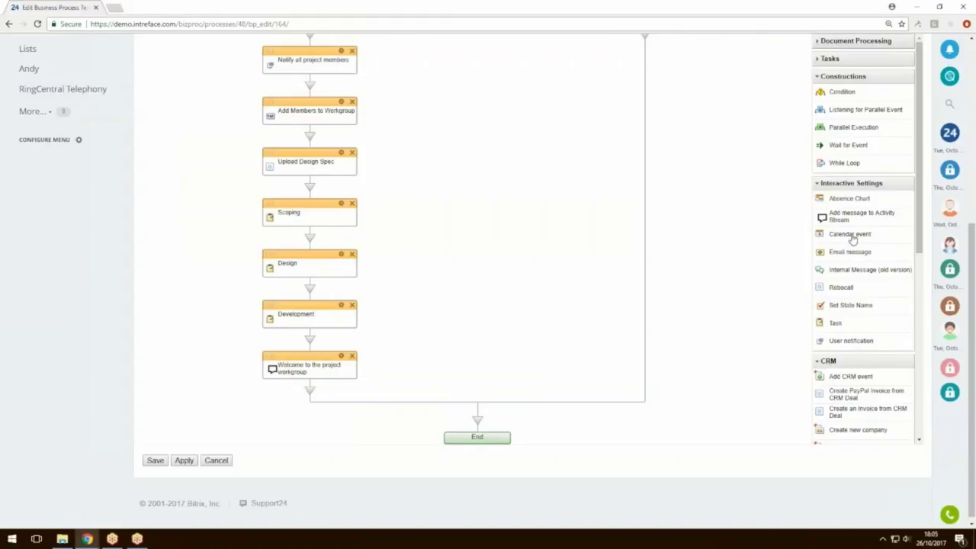
left_click_drag(853, 240, 311, 341)
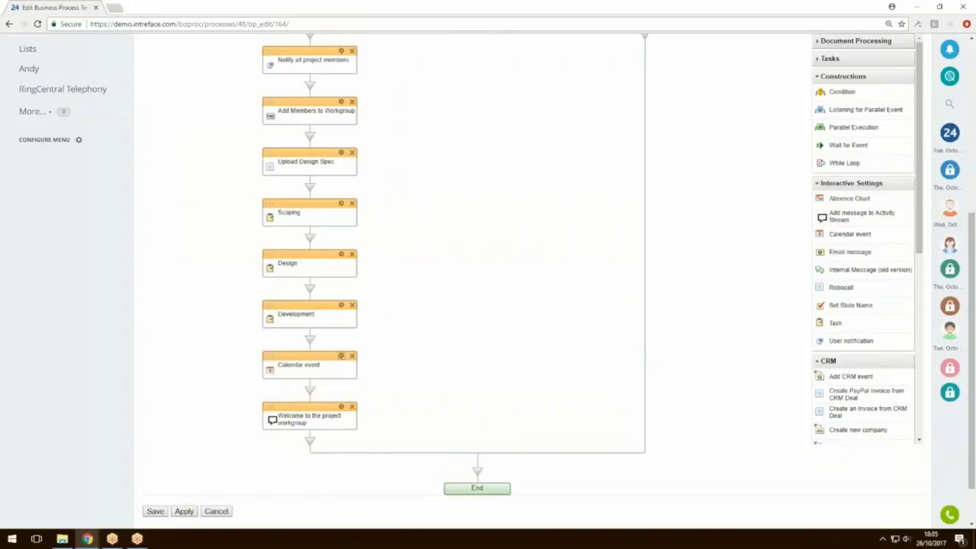
double_click(334, 369)
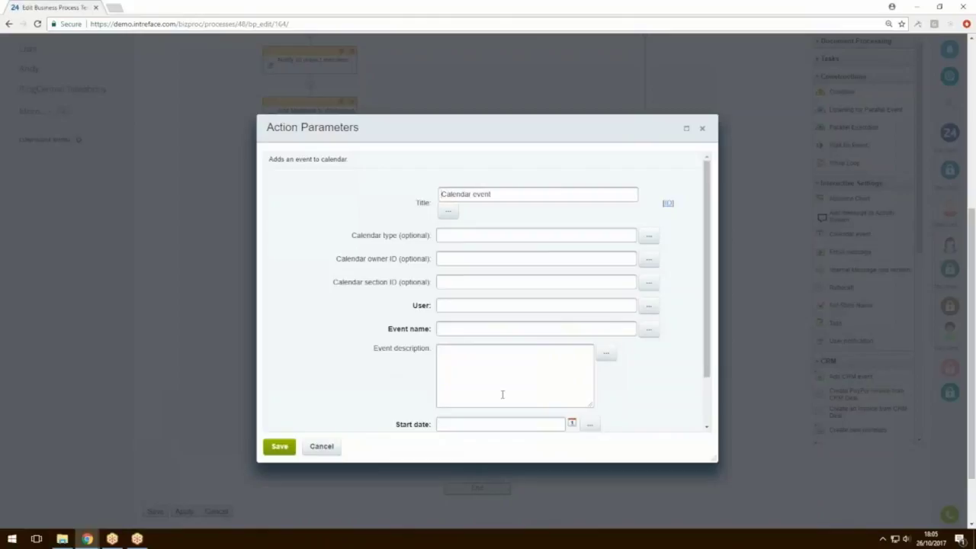
scroll(501, 393, "down", 1)
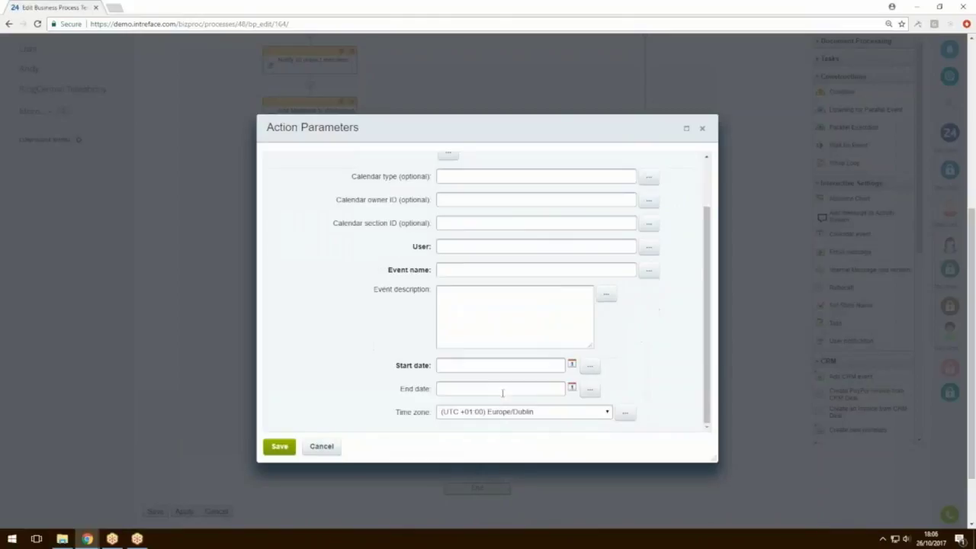
left_click(701, 131)
left_click(351, 356)
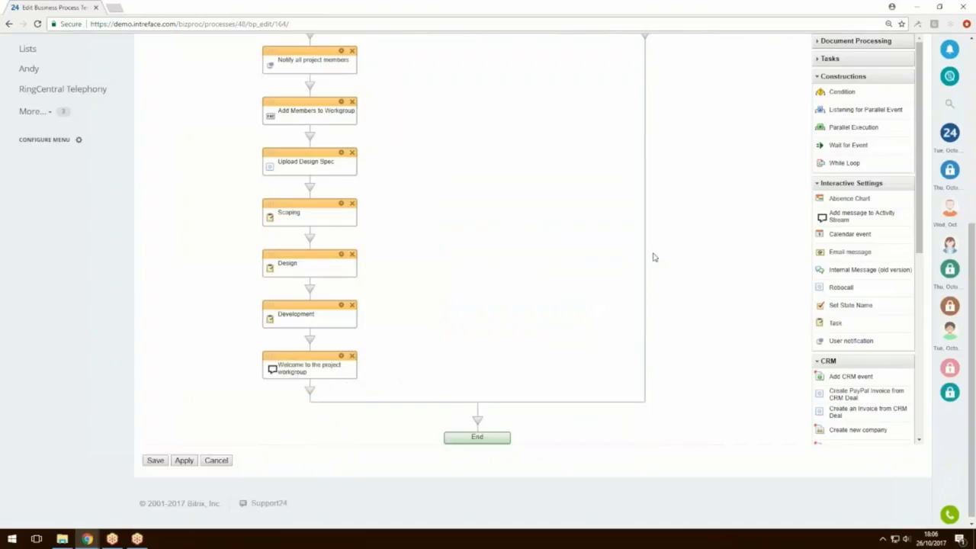
scroll(839, 239, "up", 3)
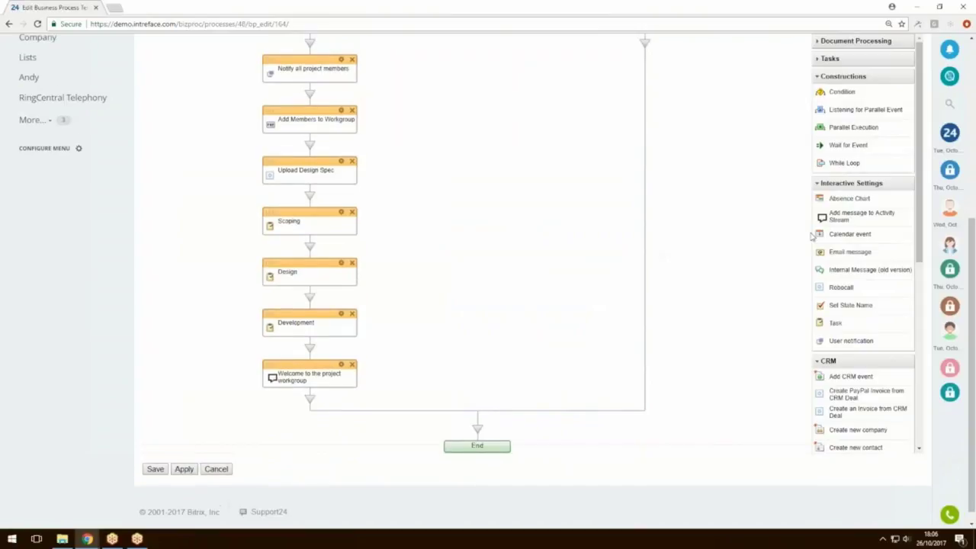
scroll(488, 282, "up", 3)
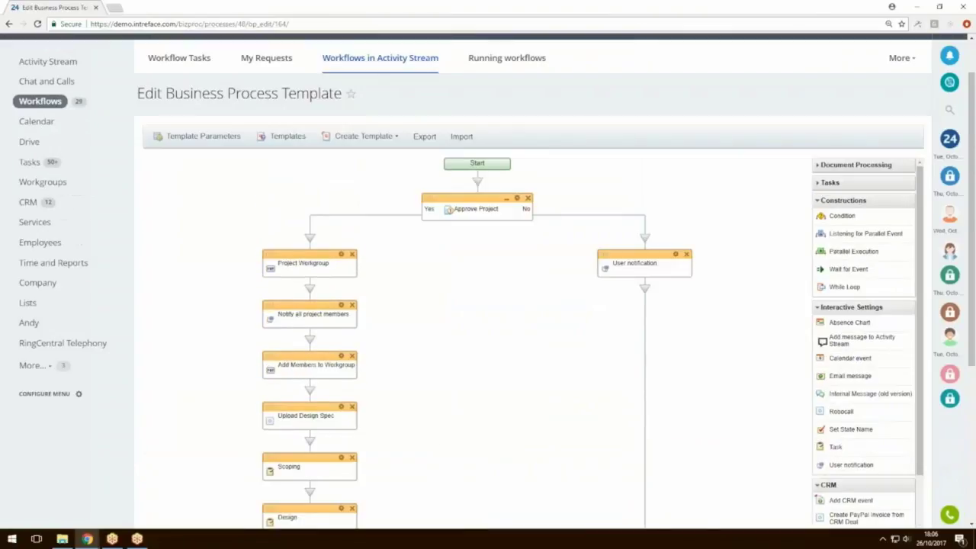
scroll(854, 340, "down", 5)
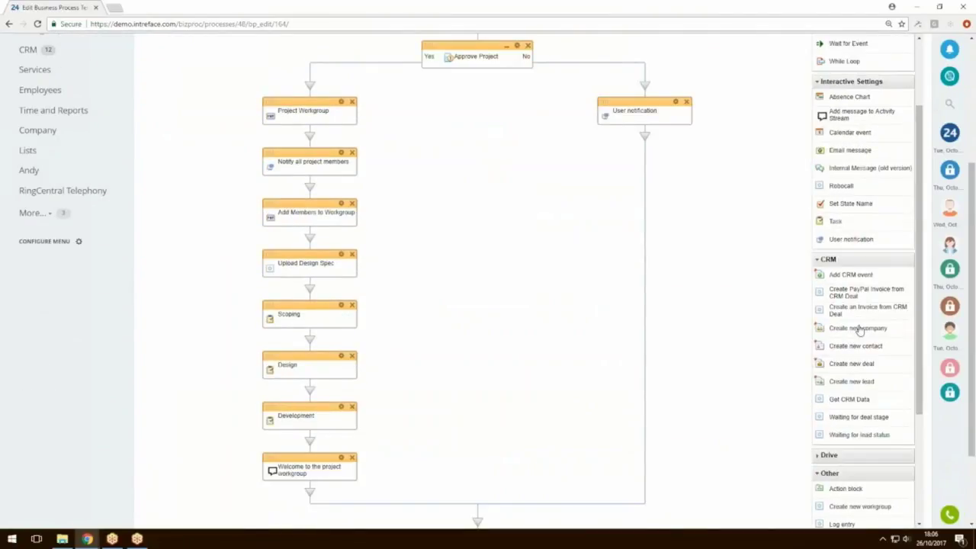
scroll(306, 429, "down", 2)
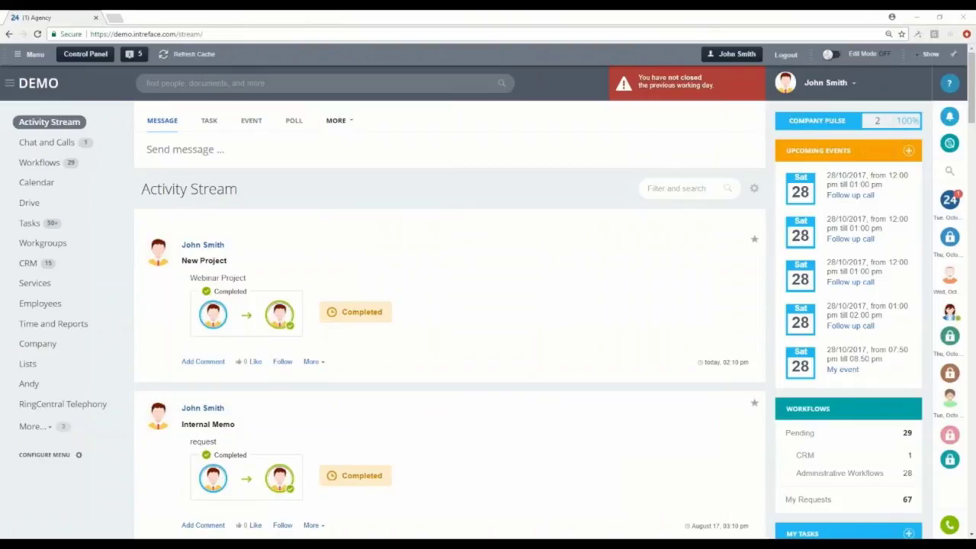
Start a new Leave Approval workflow request from the Activity Stream.
left_click(340, 121)
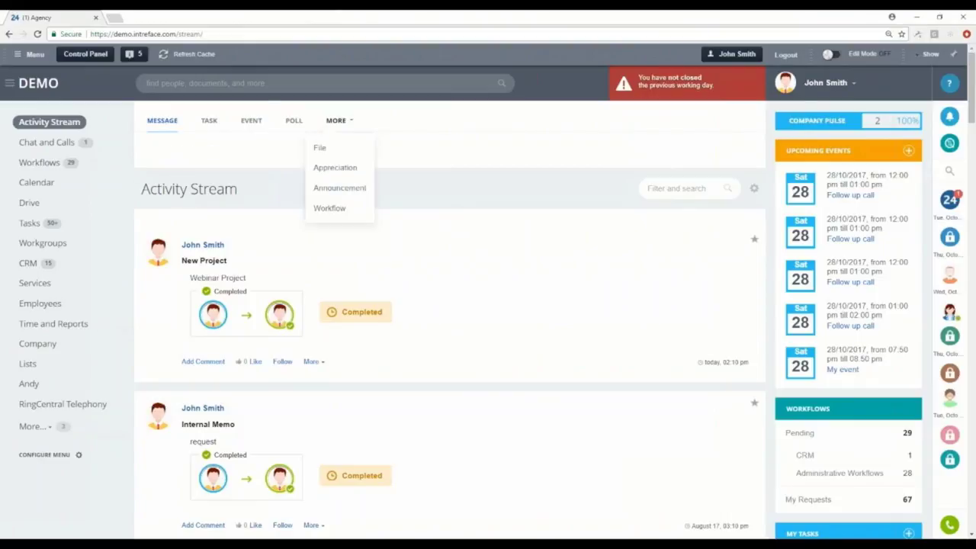
left_click(338, 207)
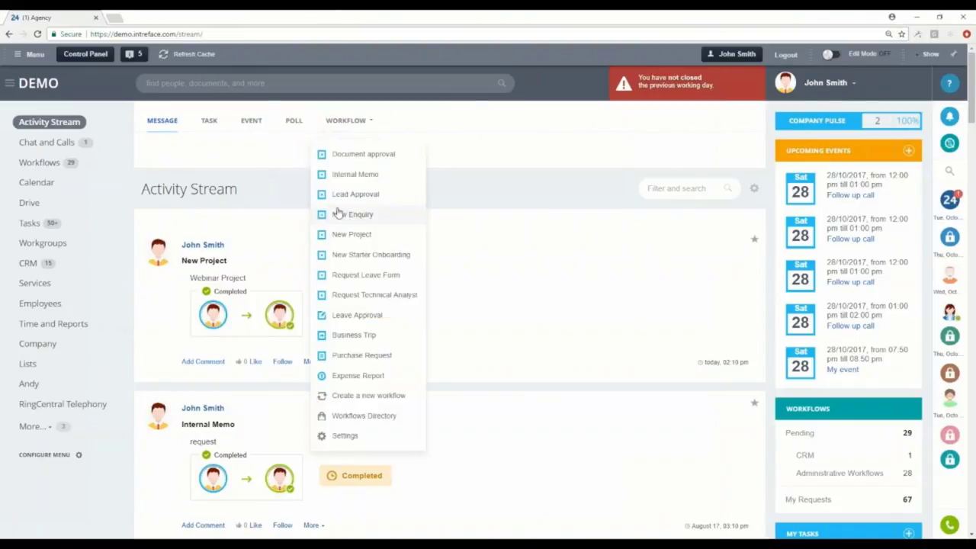
left_click(372, 319)
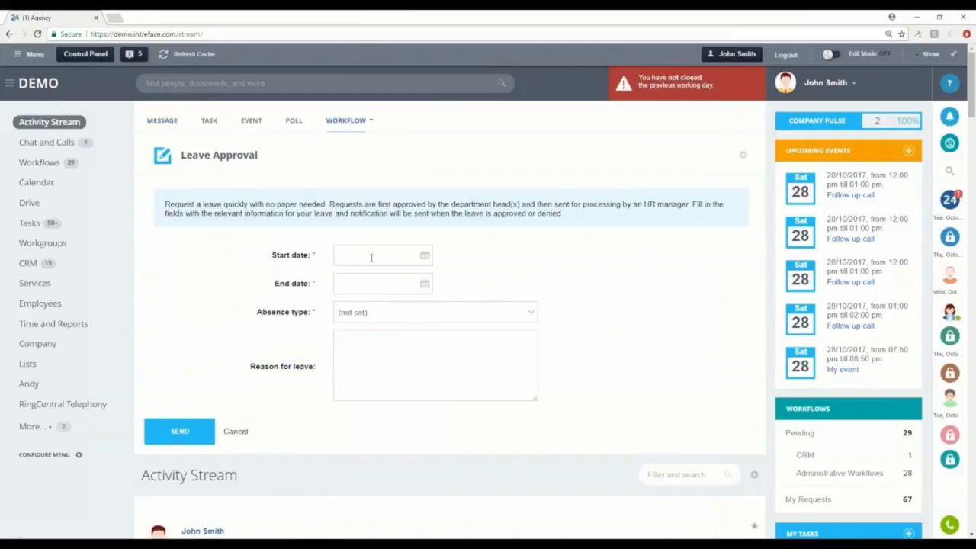
Fill in the leave request from 30/10/2017 to 31/10/2017 with absence type Annual leave, and send it.
left_click(372, 257)
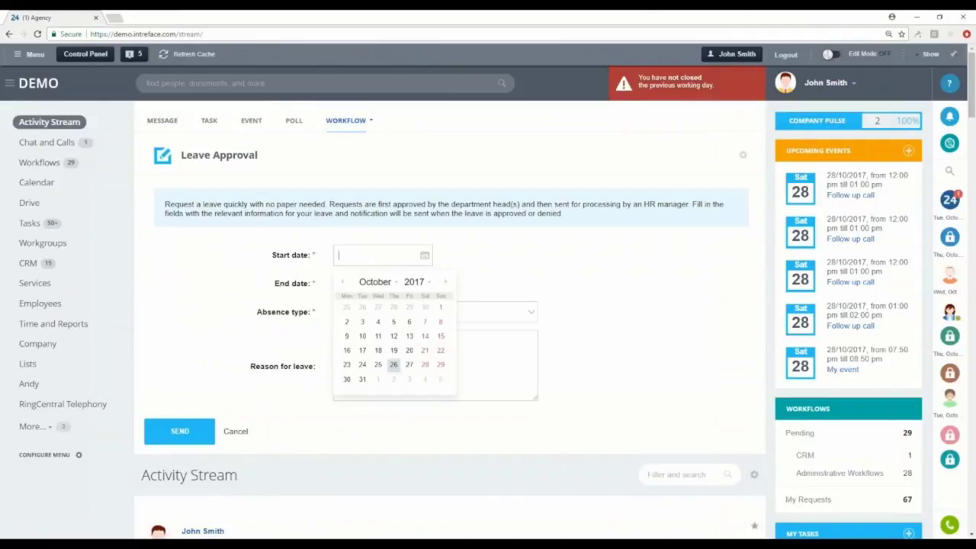
left_click(347, 380)
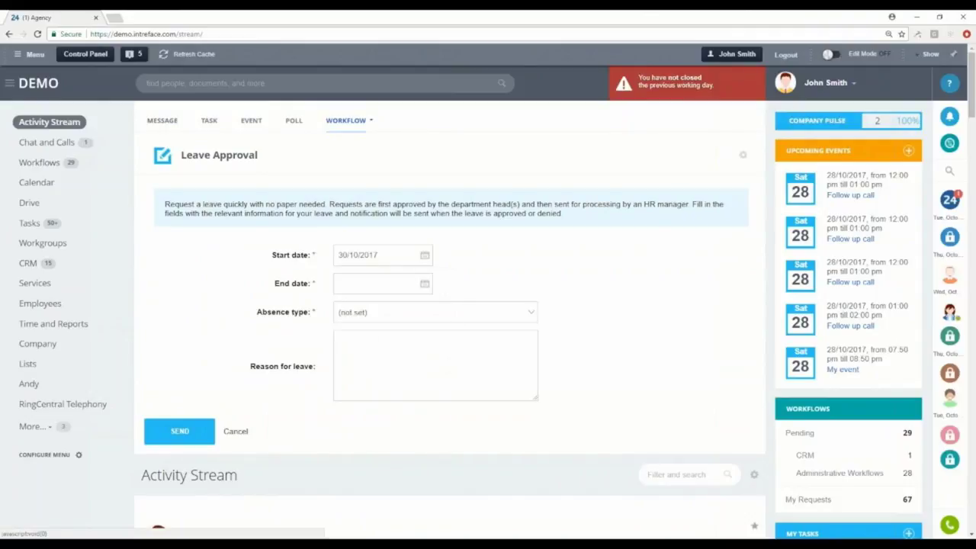
left_click(374, 283)
left_click(365, 408)
left_click(362, 315)
left_click(361, 335)
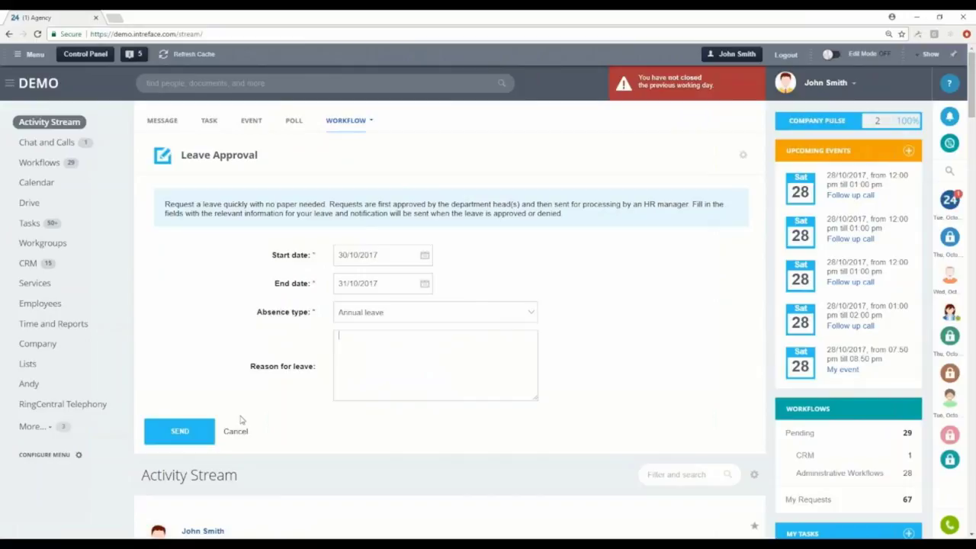
left_click(180, 431)
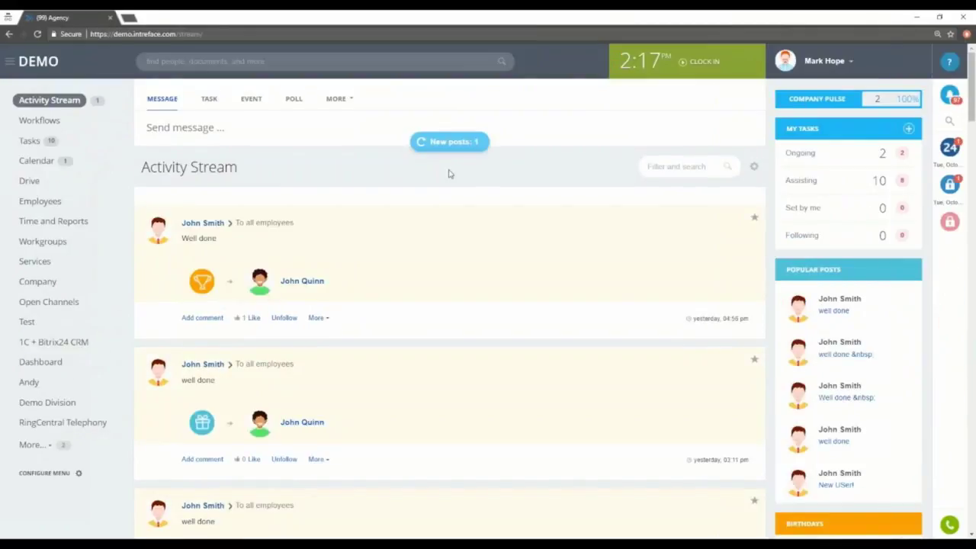
Load the new post in the approver's Activity Stream and review the pending leave request.
left_click(449, 142)
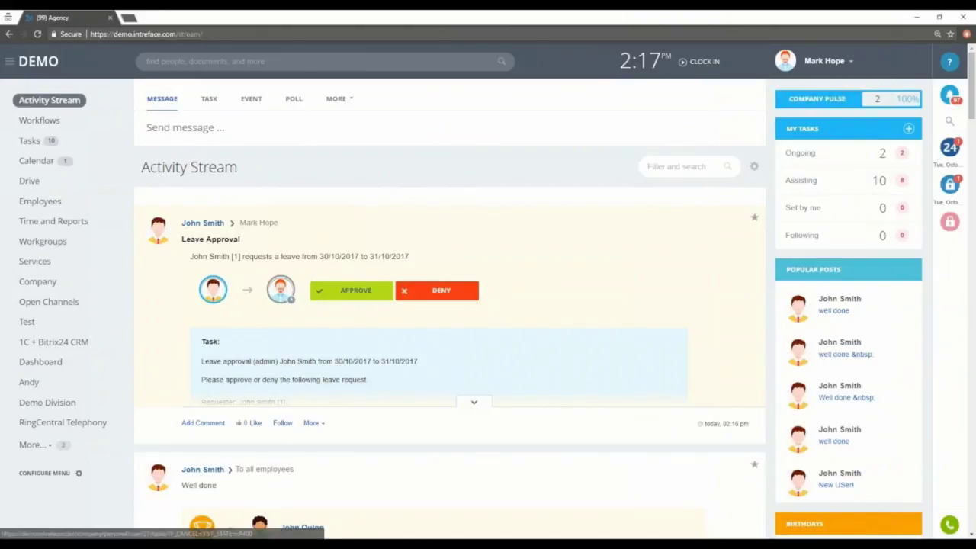
scroll(702, 277, "down", 3)
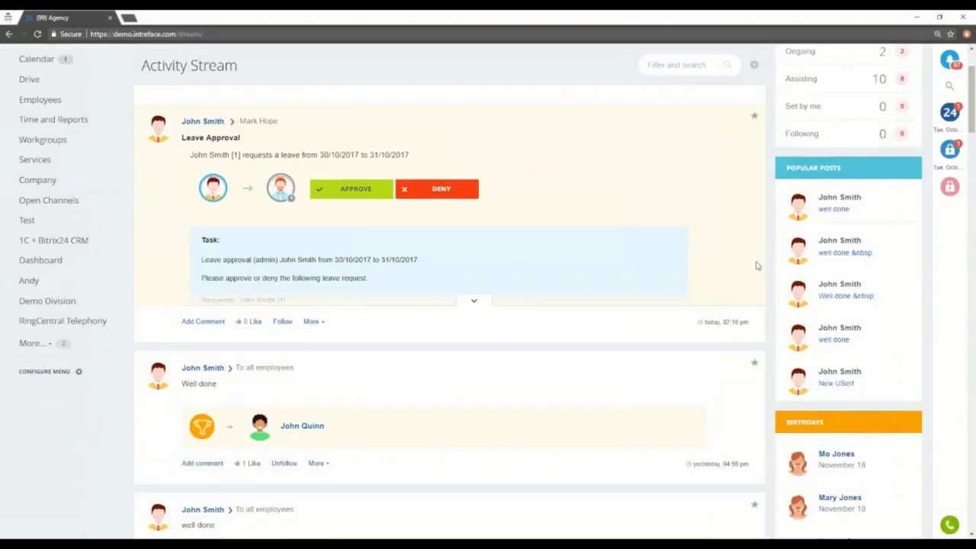
scroll(799, 158, "down", 3)
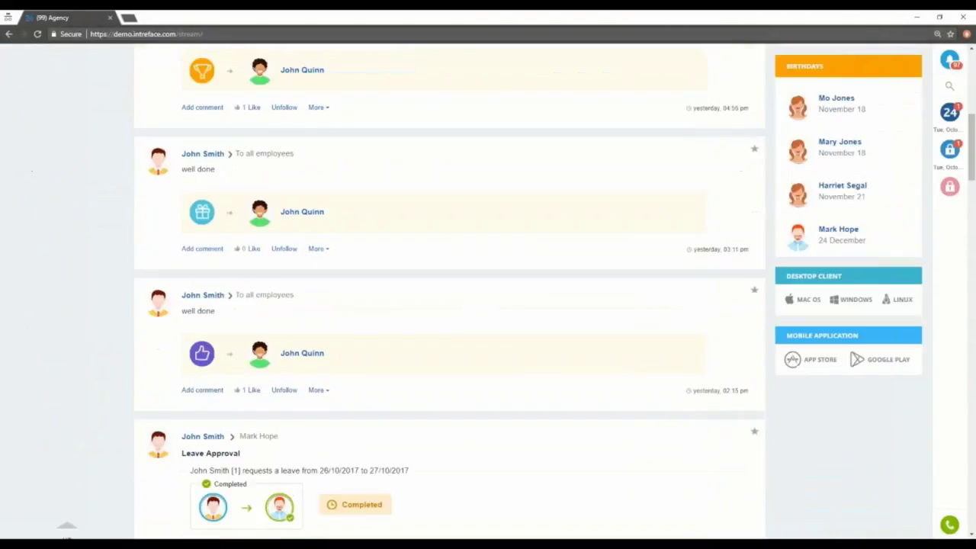
scroll(799, 158, "up", 7)
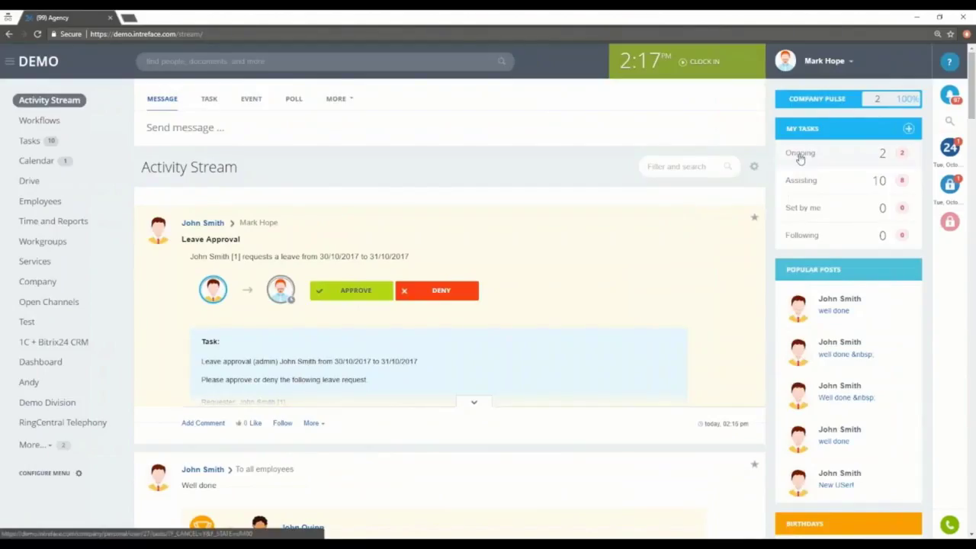
Approve the leave request for 30/10/2017 to 31/10/2017 from the approver's workflow assignments.
scroll(818, 254, "down", 1)
scroll(489, 290, "down", 2)
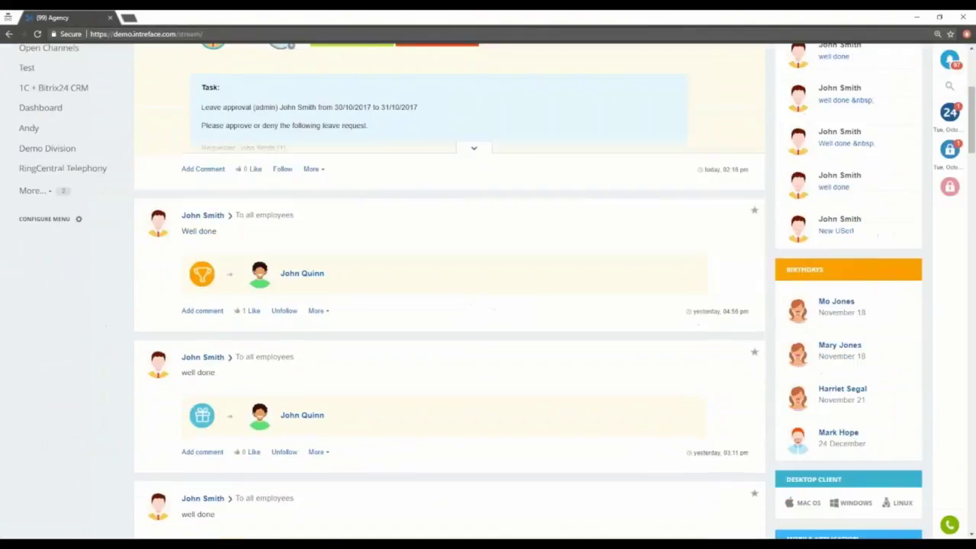
scroll(66, 516, "down", 3)
scroll(34, 113, "up", 6)
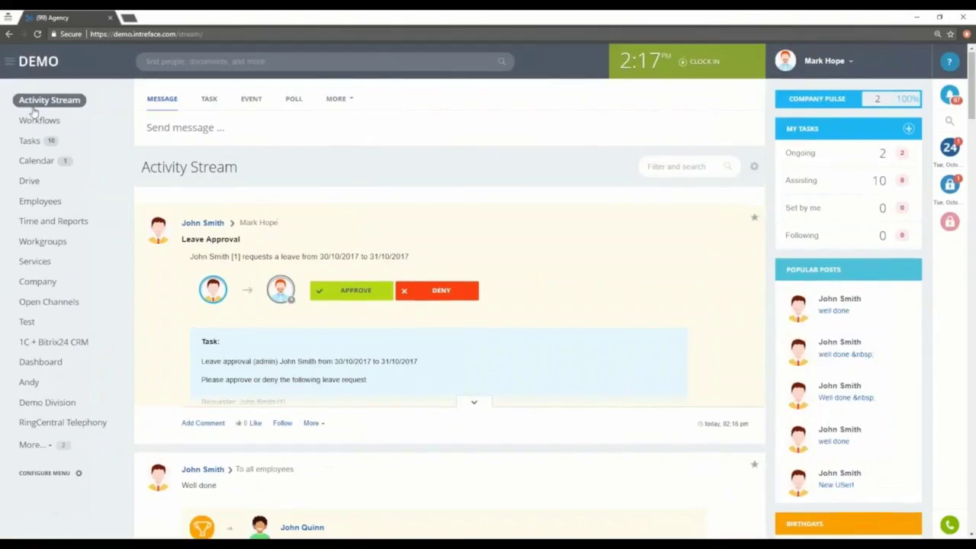
left_click(34, 116)
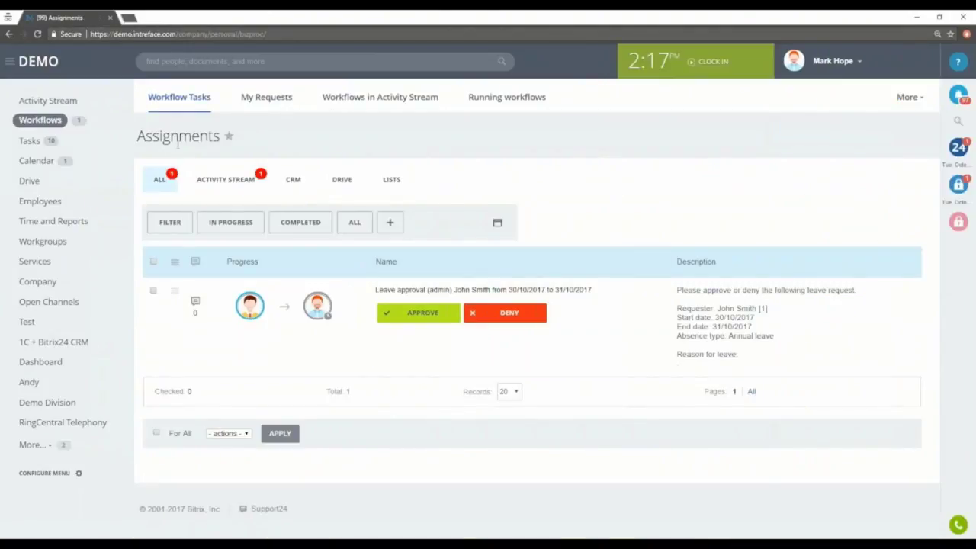
left_click(411, 316)
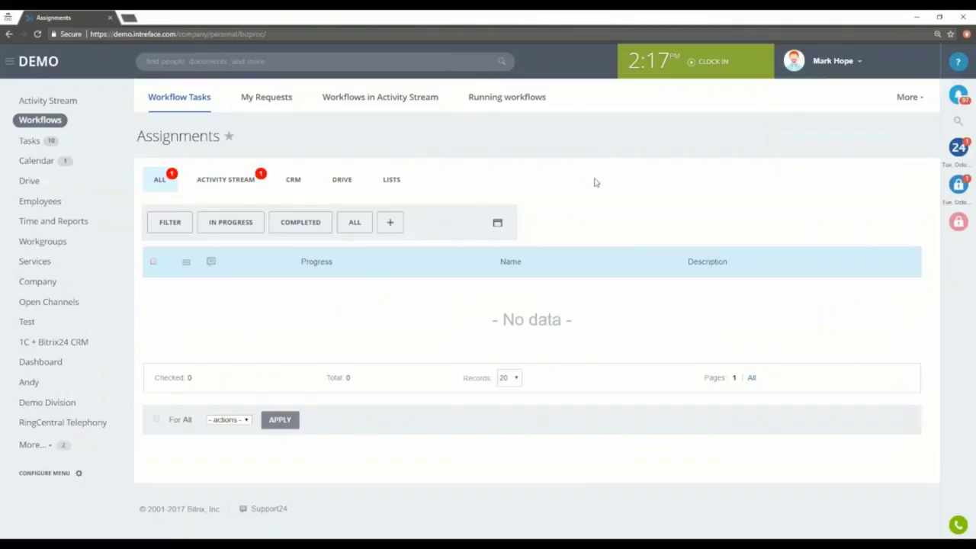
Check the leave request's status in the requester's Activity Stream and in the My Requests list.
left_click(65, 110)
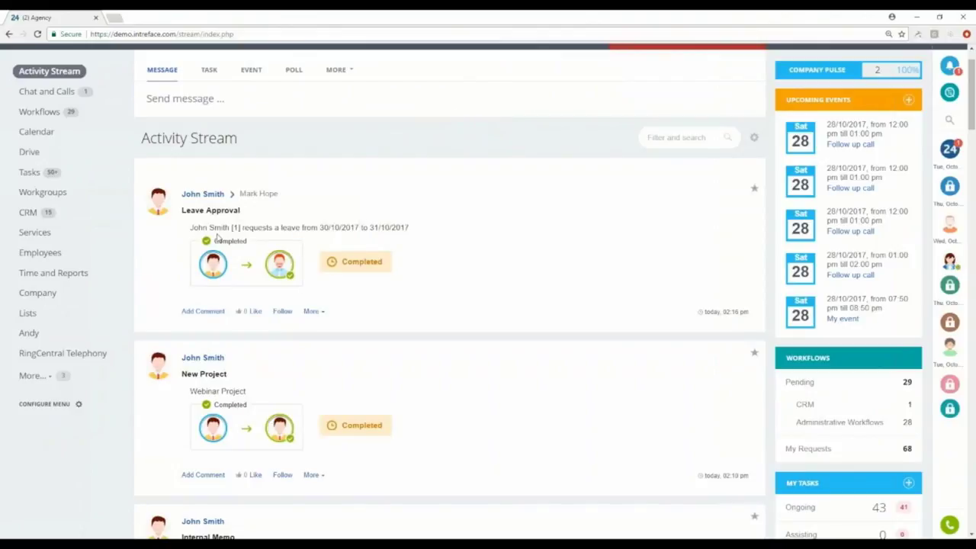
left_click(40, 112)
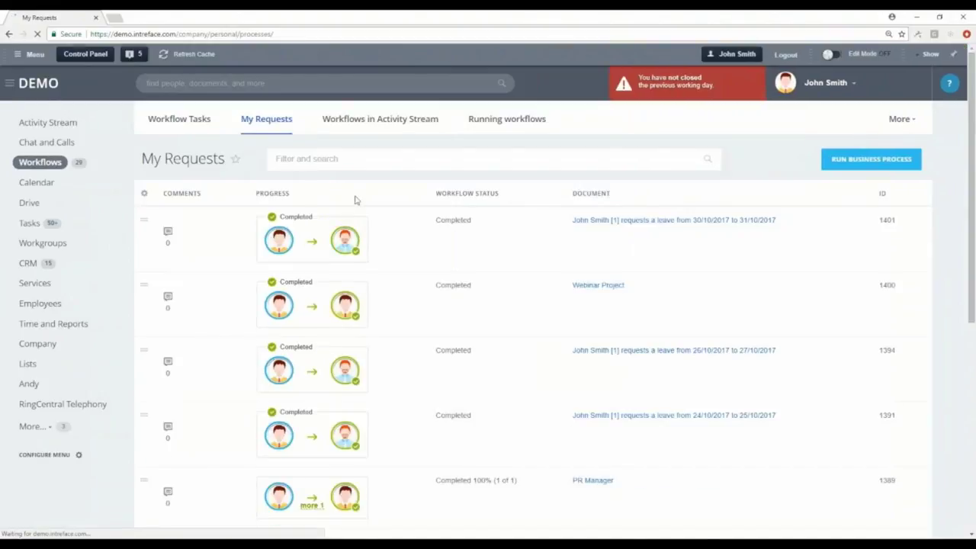
scroll(355, 200, "down", 1)
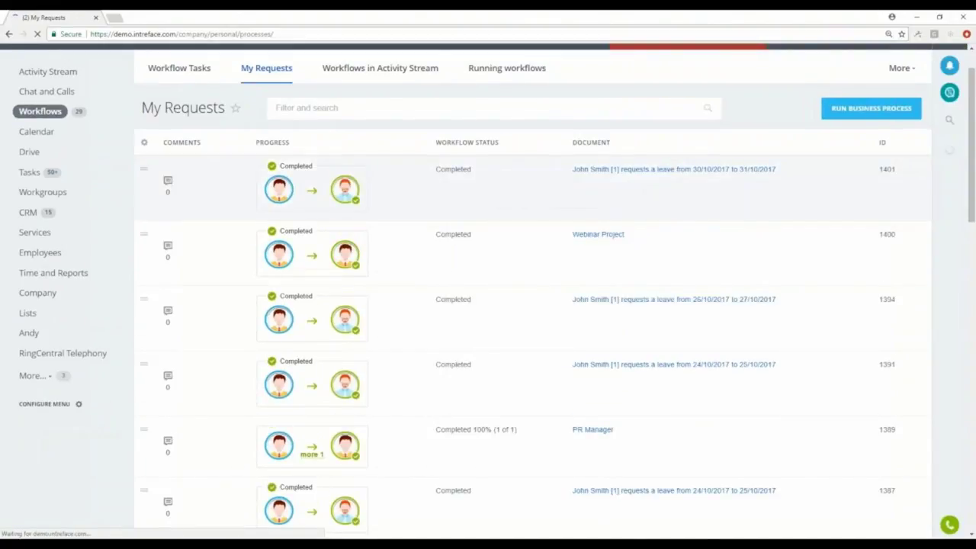
Return to the requester's Activity Stream and view the notifications sent by the workflows, closing them again.
left_click(57, 124)
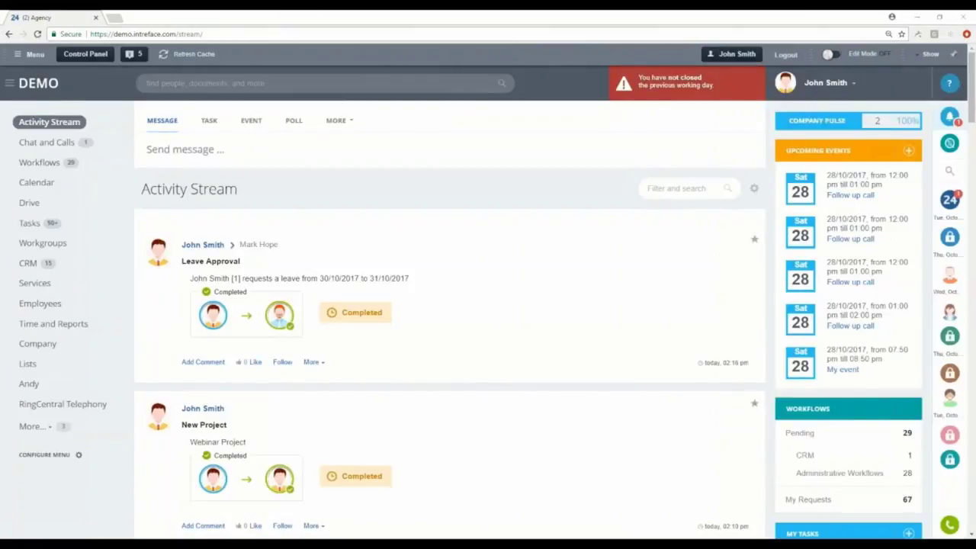
left_click(950, 116)
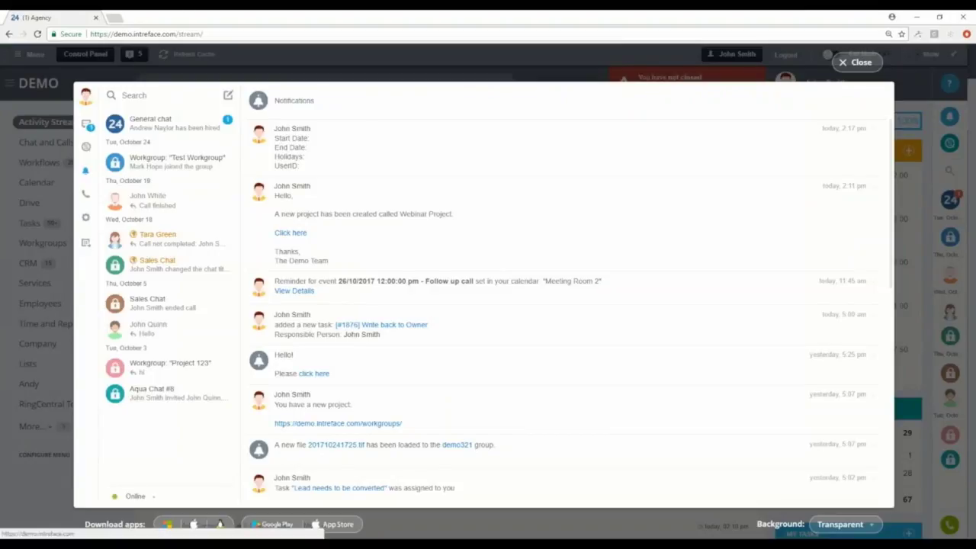
key("Escape")
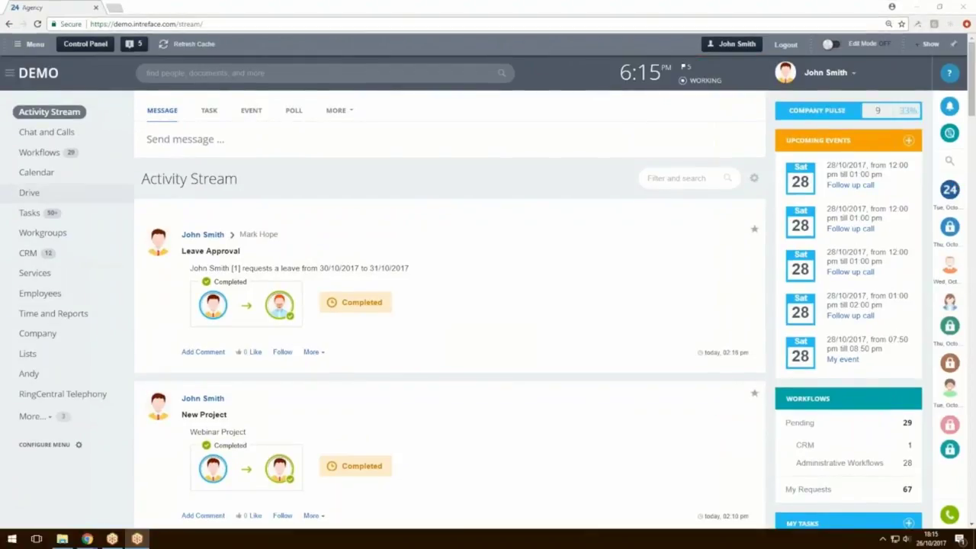
Open the Leave Approval process under Workflows in Activity Stream and review its list of submitted requests.
left_click(39, 153)
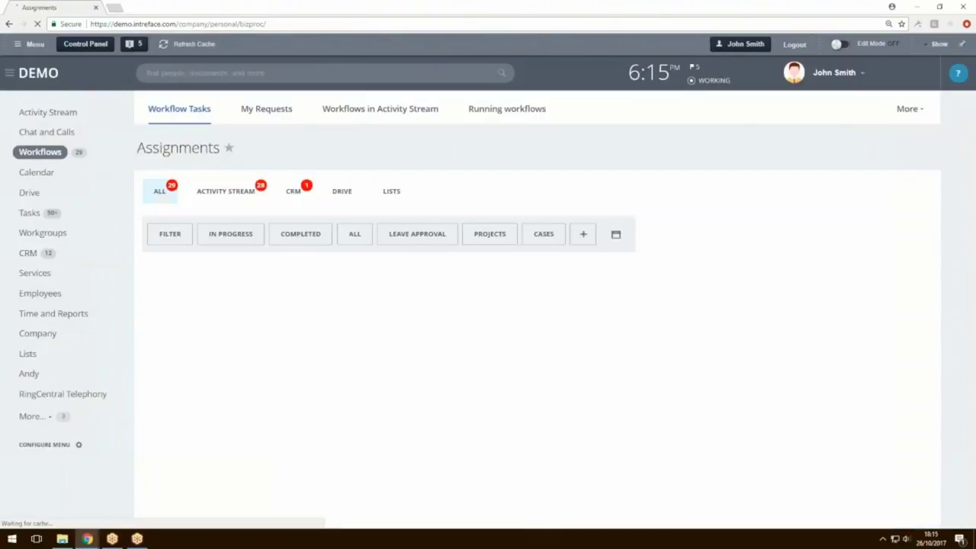
left_click(344, 113)
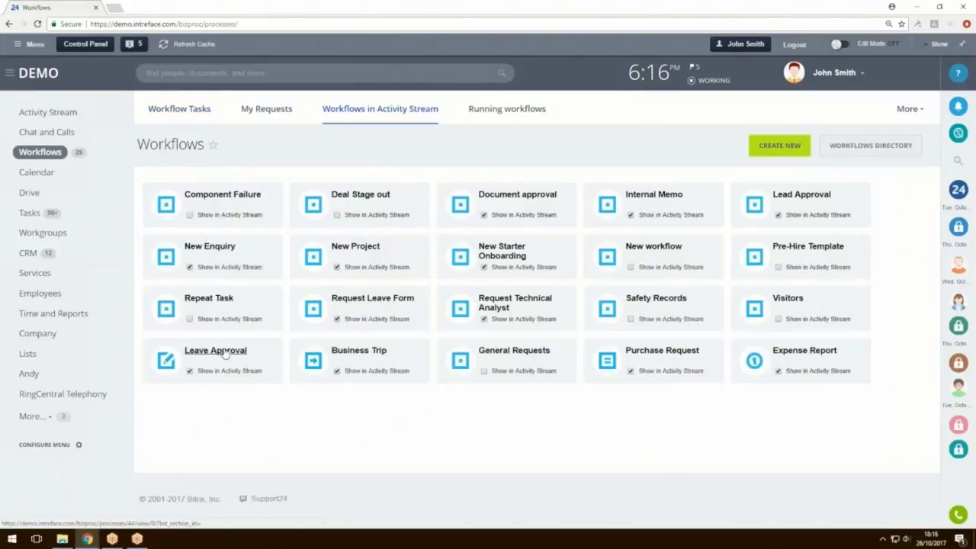
left_click(216, 353)
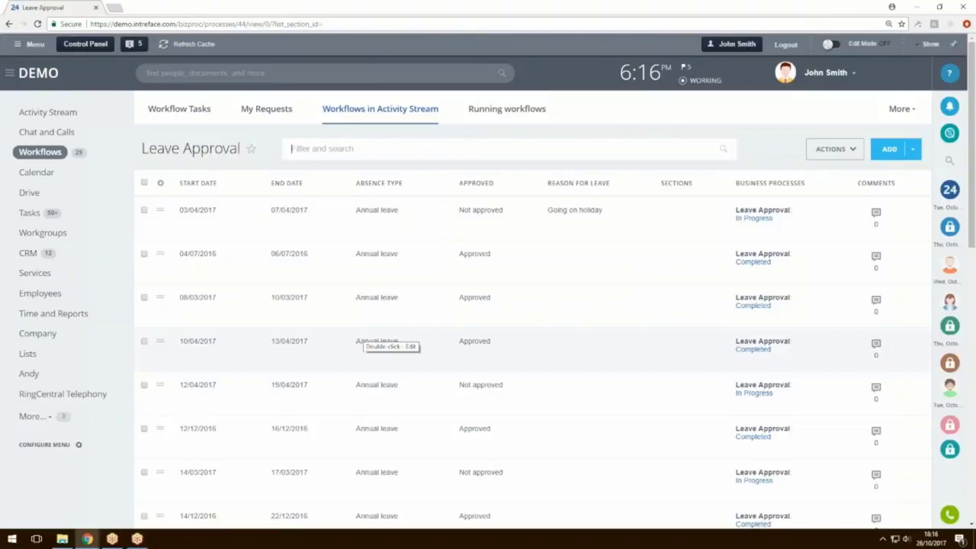
scroll(378, 339, "down", 6)
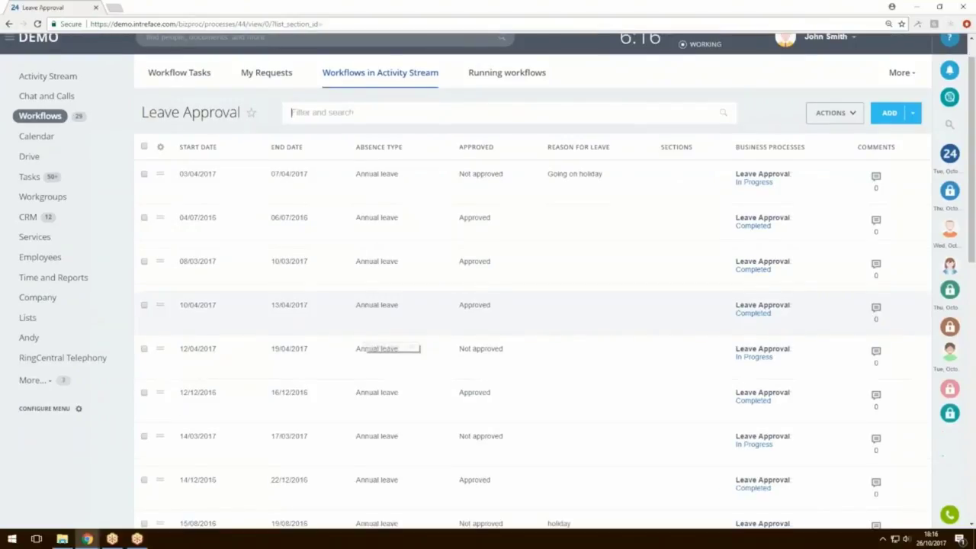
scroll(213, 229, "up", 6)
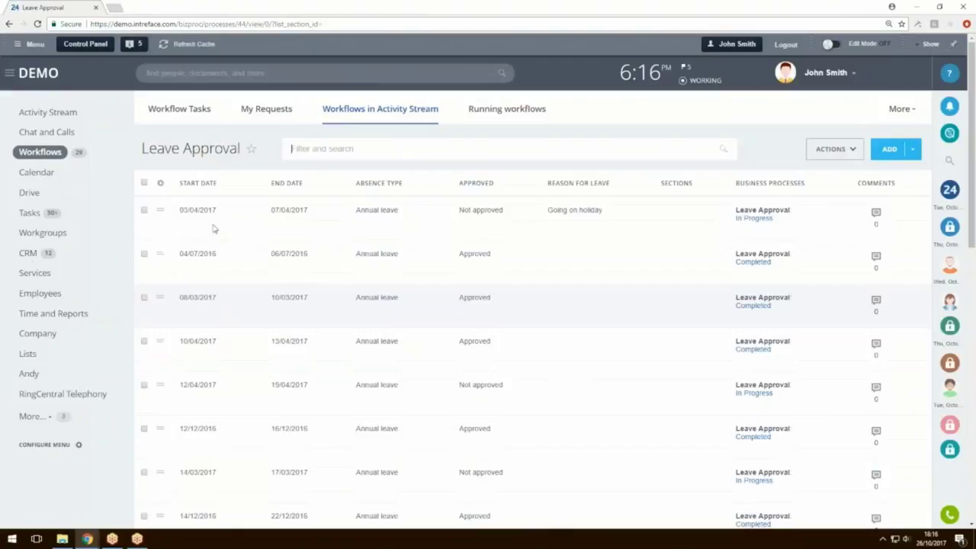
Hide the Sections, Comments and Business Processes columns from the Leave Approval list view.
left_click(161, 184)
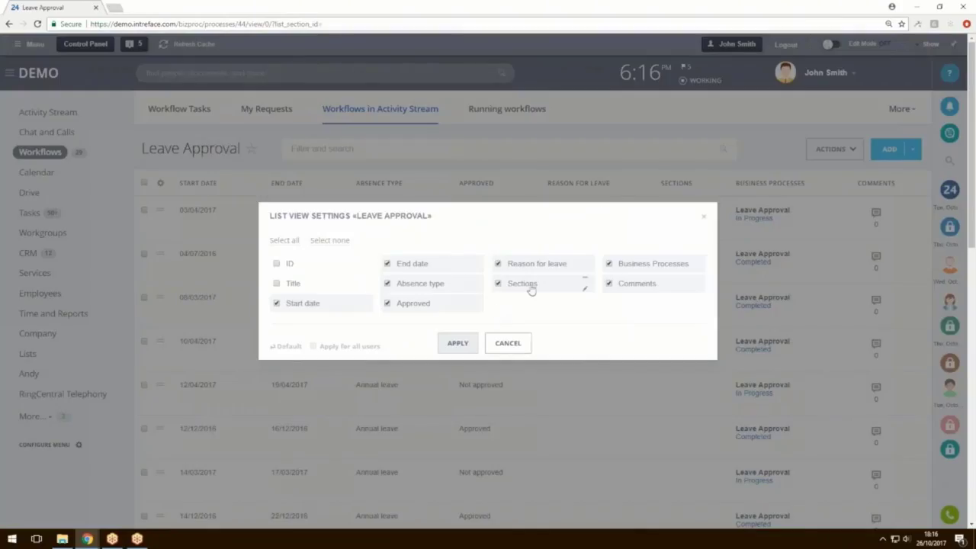
left_click(531, 288)
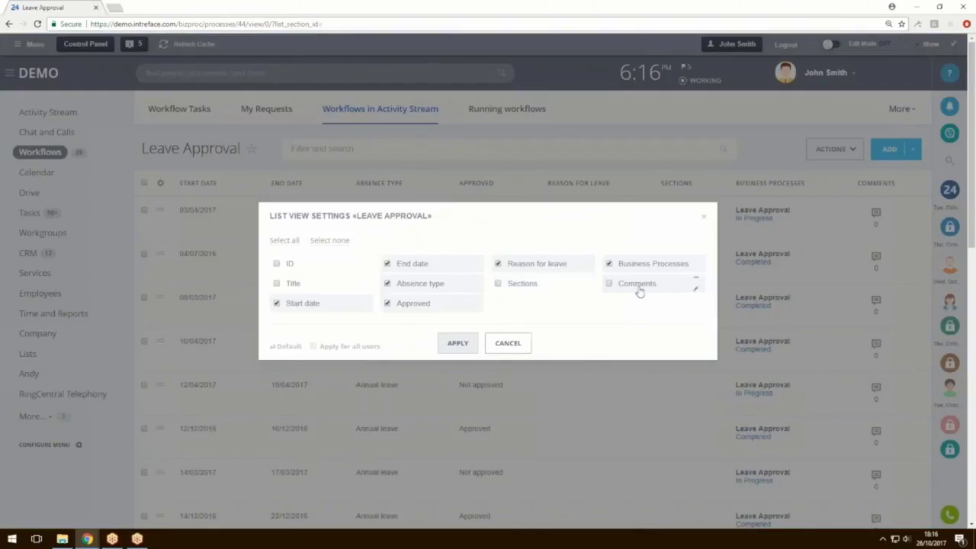
left_click(643, 263)
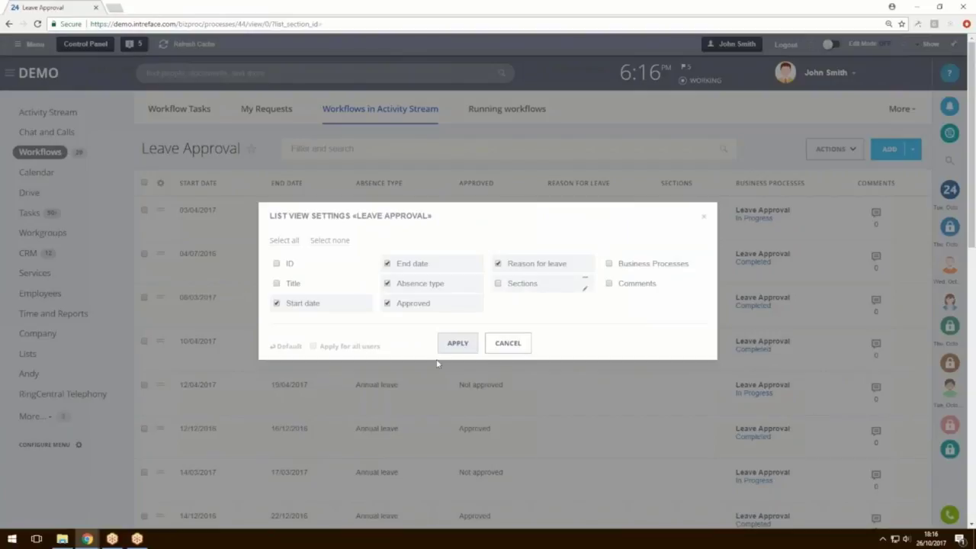
left_click(456, 345)
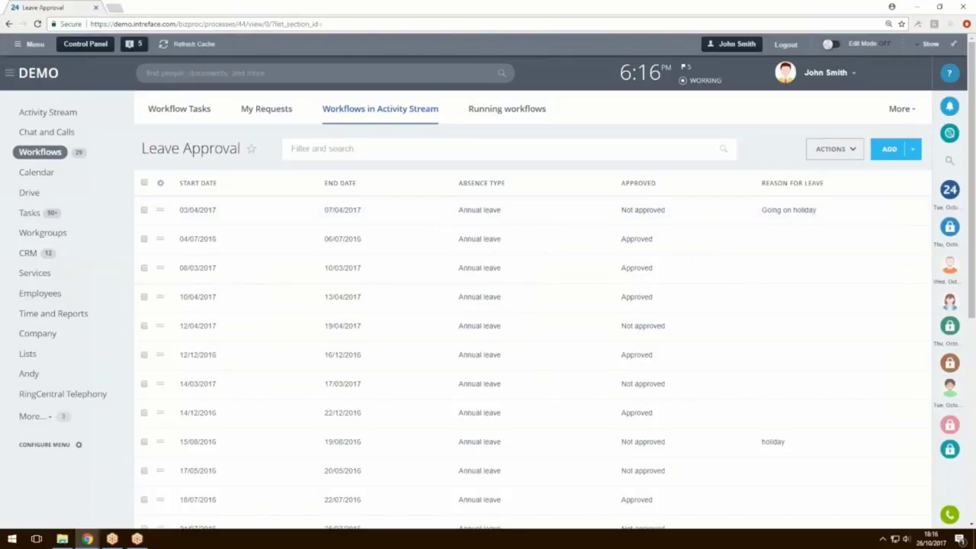
Open the Leave Approval workflow preferences and review the access permissions.
left_click(845, 158)
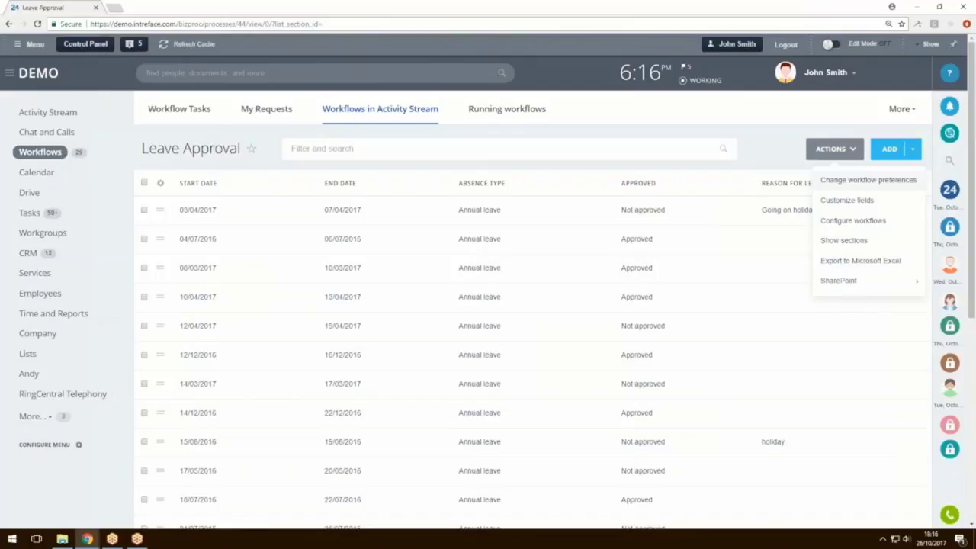
left_click(845, 183)
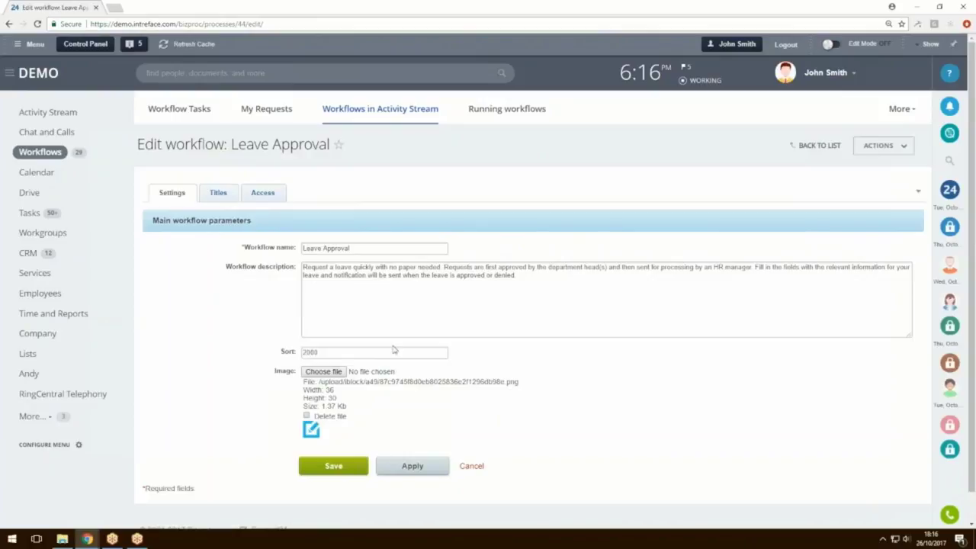
left_click(261, 195)
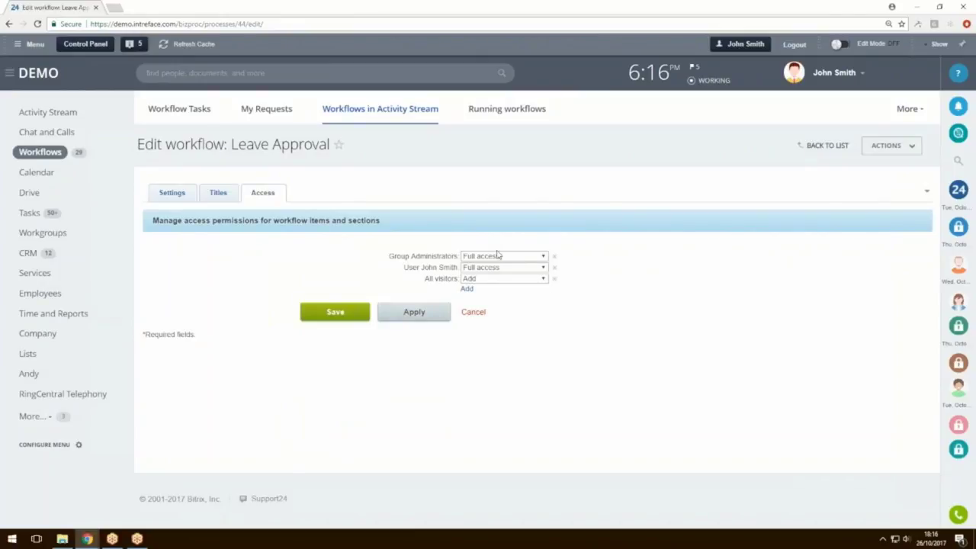
Browse the Departments and Users categories available for access permissions, close the selection without adding anyone, and save the preferences.
left_click(467, 291)
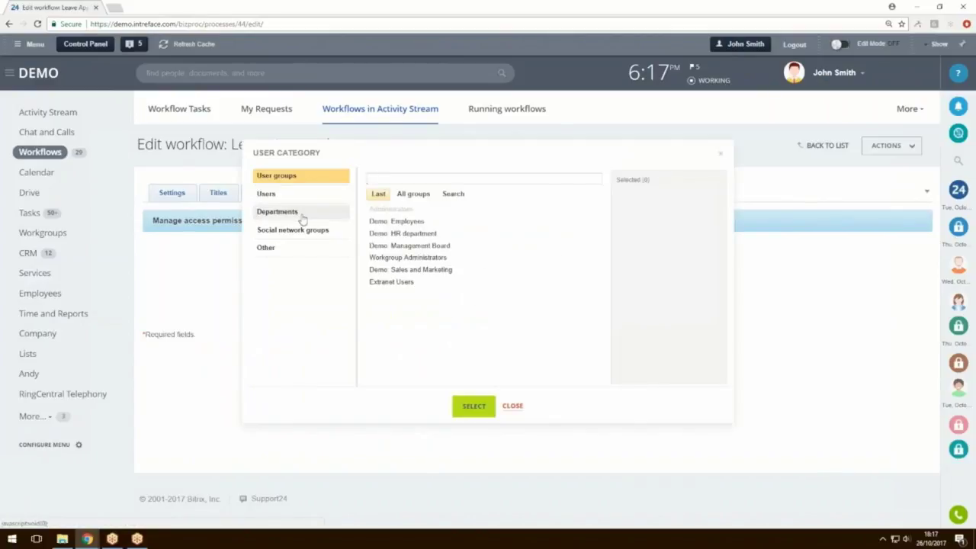
left_click(302, 217)
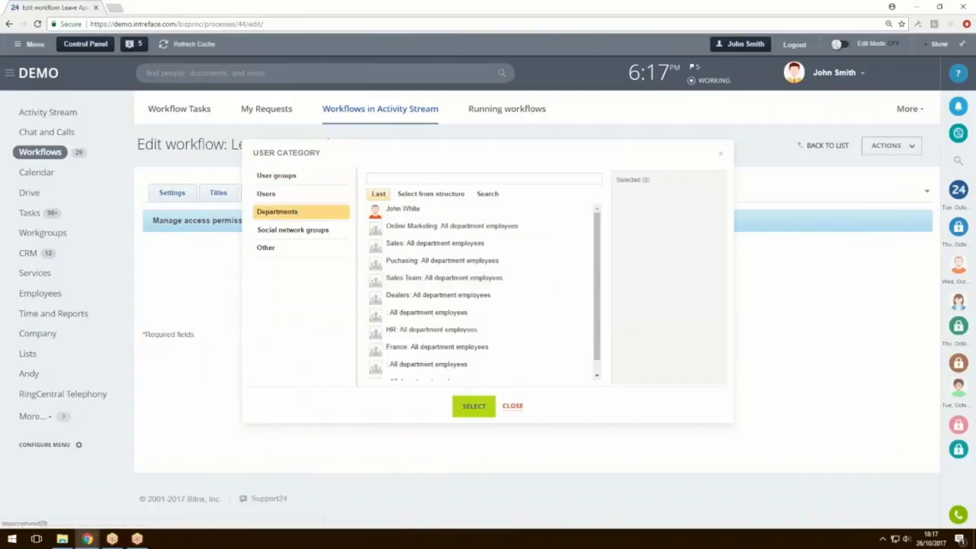
left_click(267, 193)
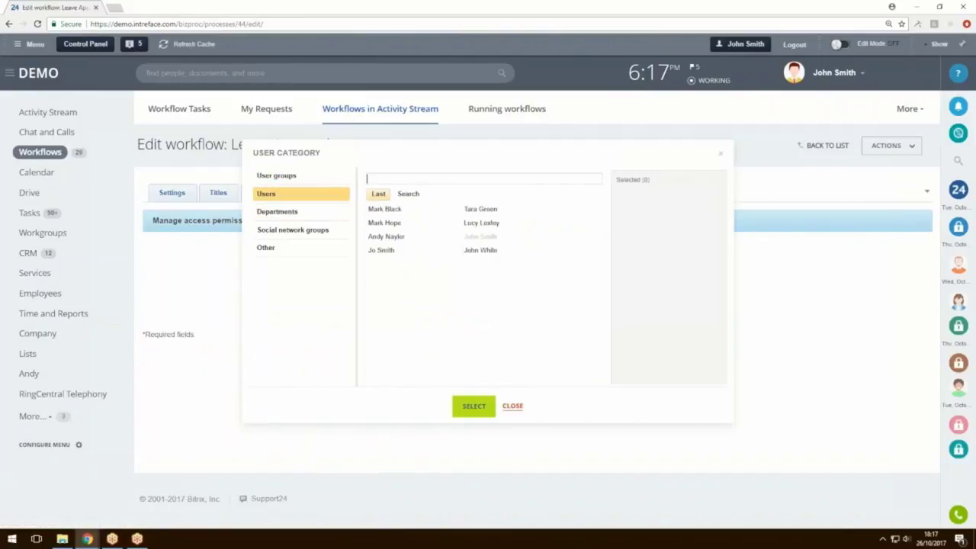
left_click(513, 406)
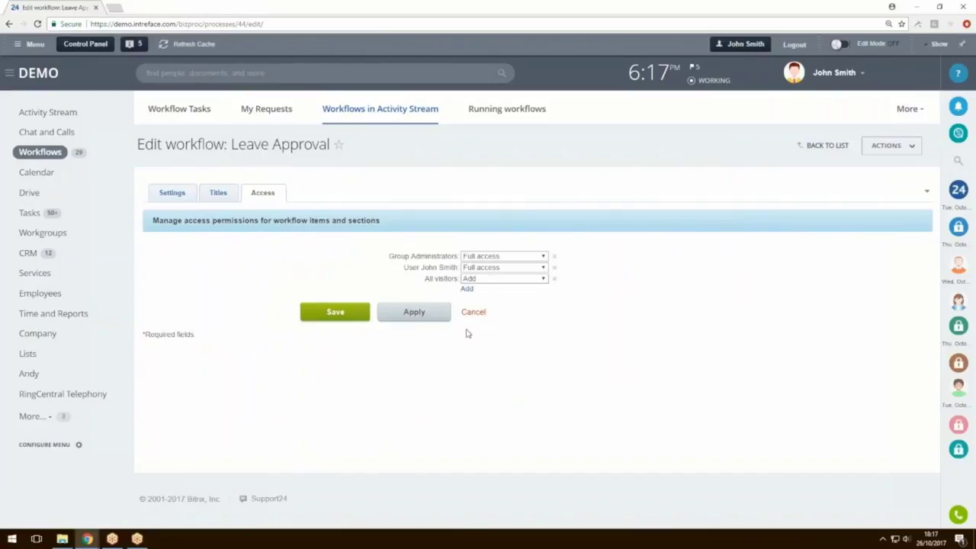
left_click(352, 313)
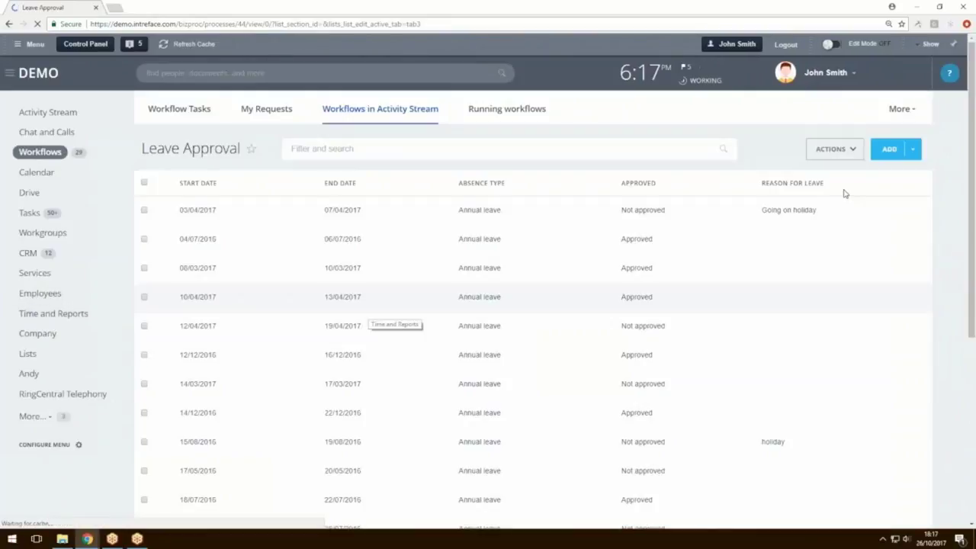
Open the Leave Approval field configuration, review the Approved field's settings and list values, and save the field.
left_click(833, 148)
left_click(847, 200)
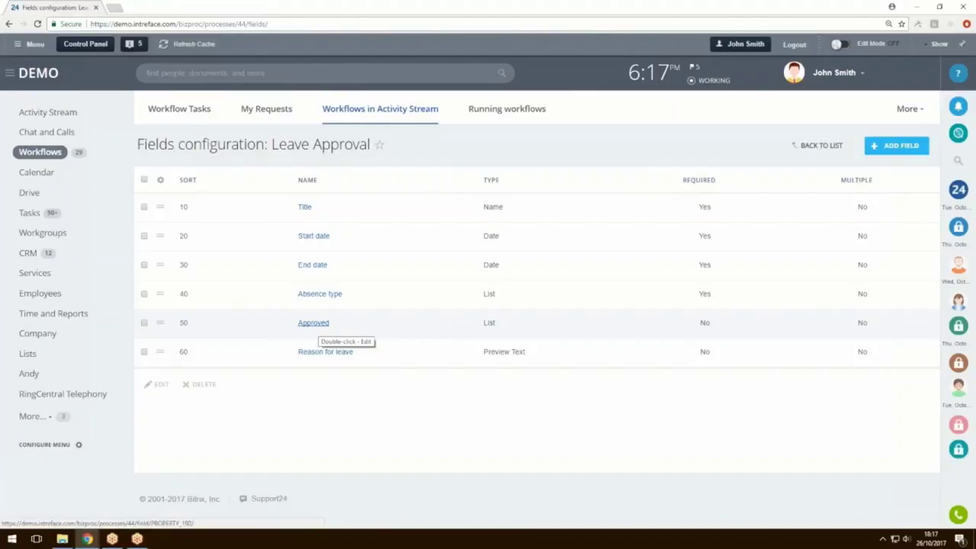
left_click(314, 324)
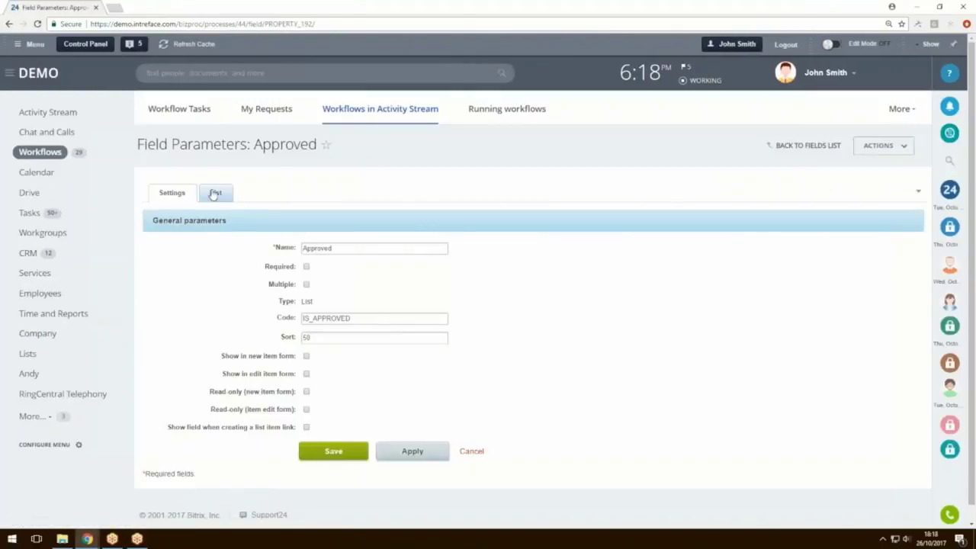
left_click(215, 192)
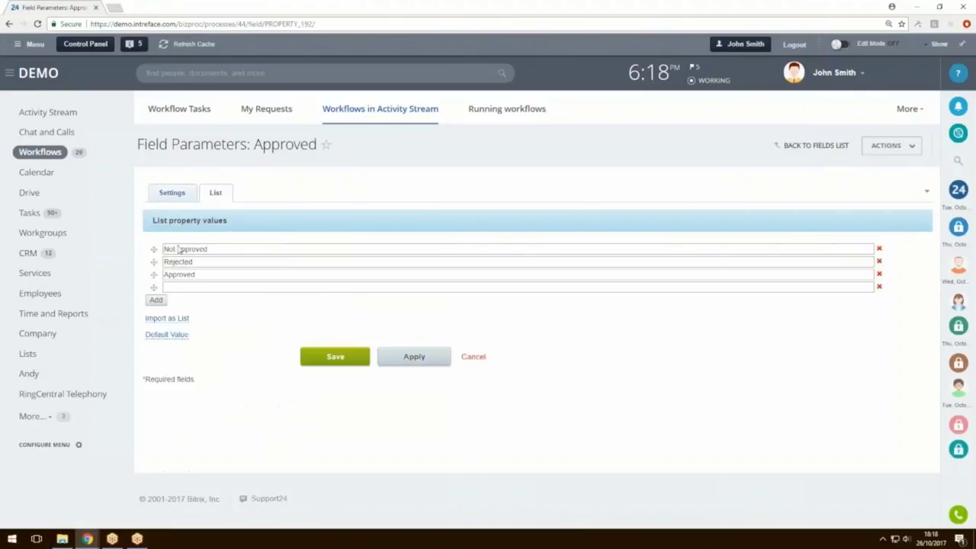
left_click_drag(208, 250, 132, 241)
key("Tab")
key("Tab")
left_click(350, 360)
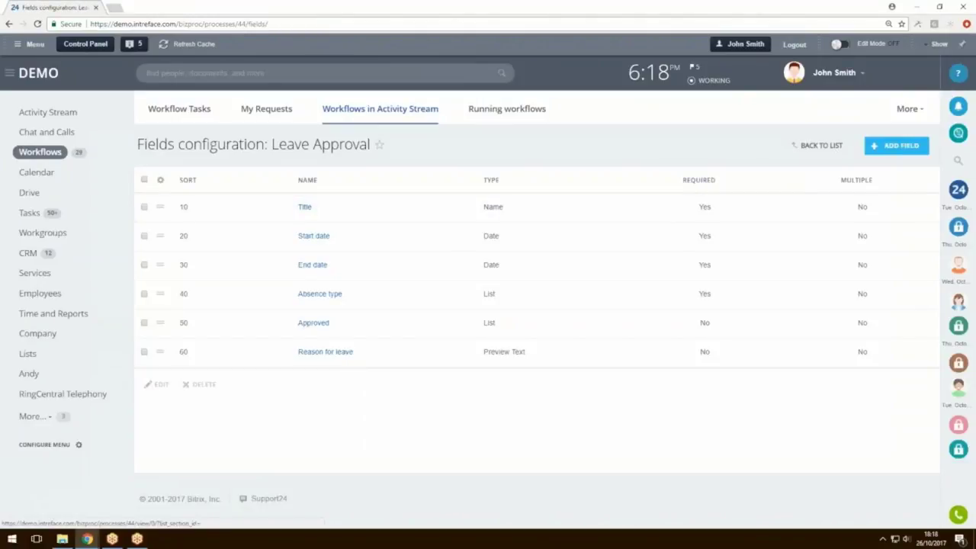
Open the Leave Approval business process template from the workflow configuration and review its general template parameters, closing them with a save.
left_click(821, 145)
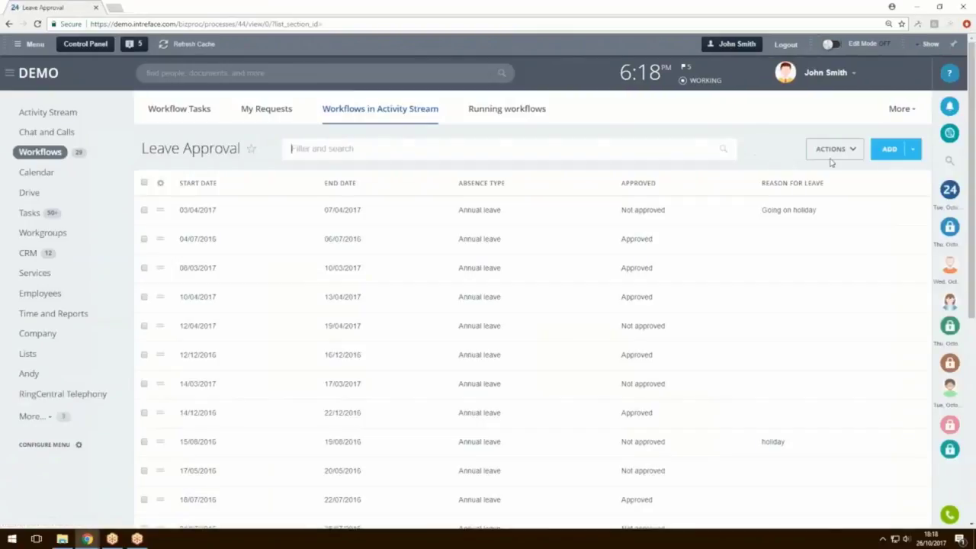
left_click(832, 151)
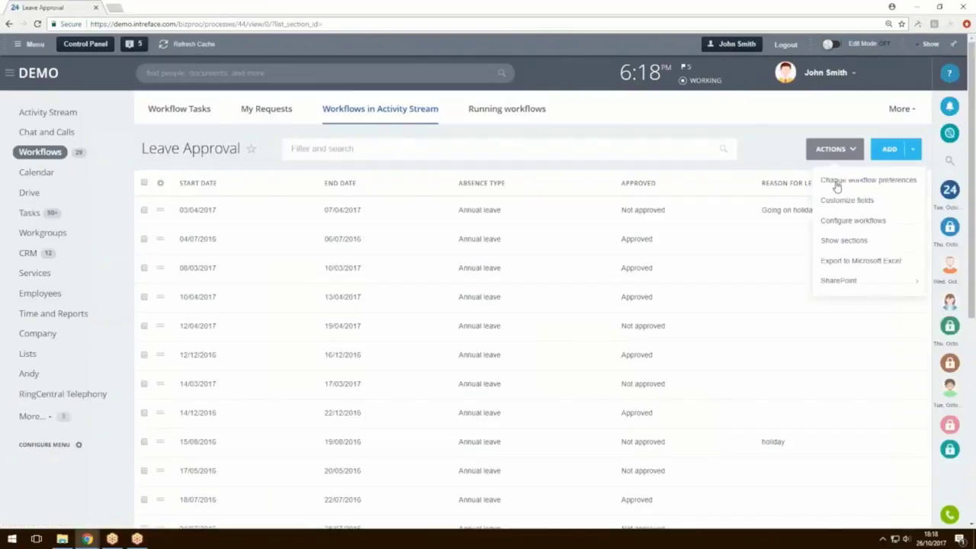
left_click(846, 220)
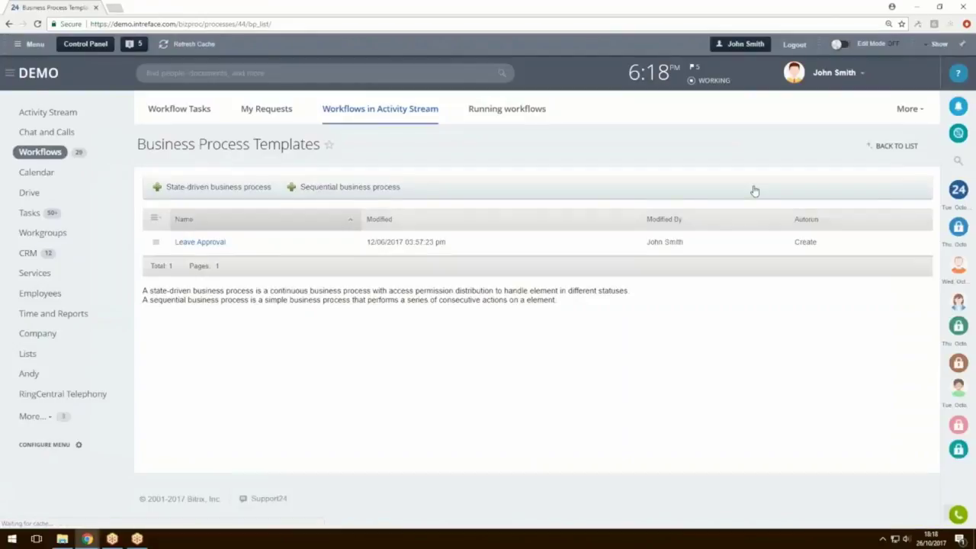
left_click(197, 244)
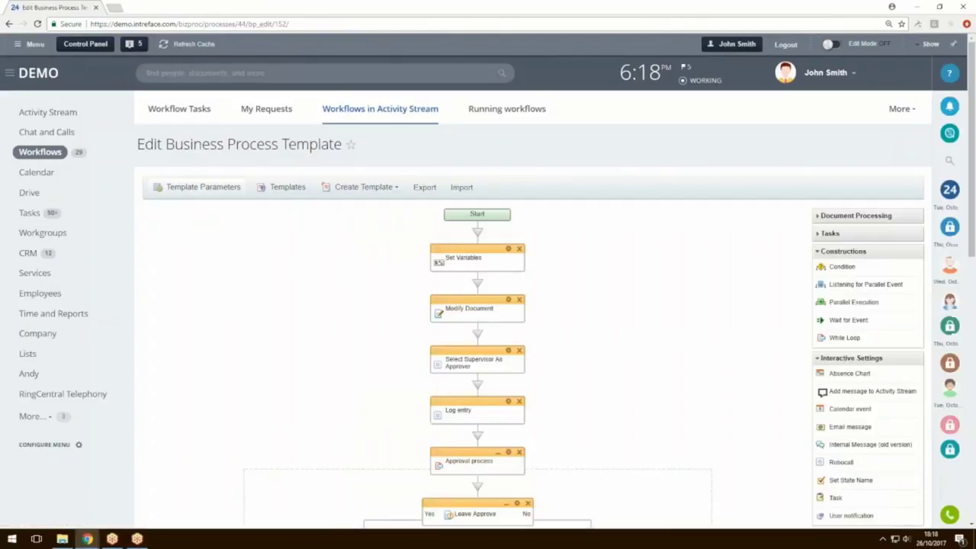
left_click(203, 187)
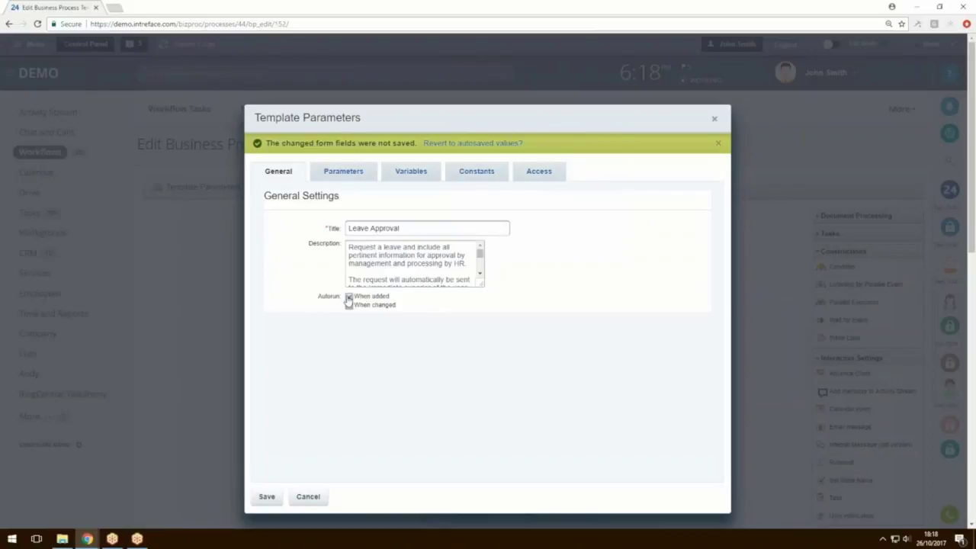
left_click(267, 497)
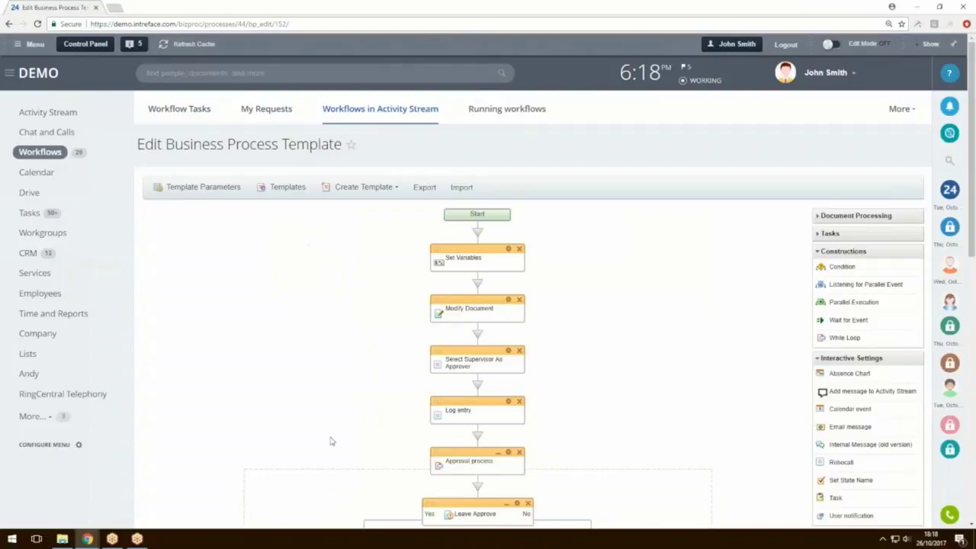
Review the parameters of the Select Supervisor As Approver action, including the fallback recipient, and save the action.
scroll(331, 443, "down", 2)
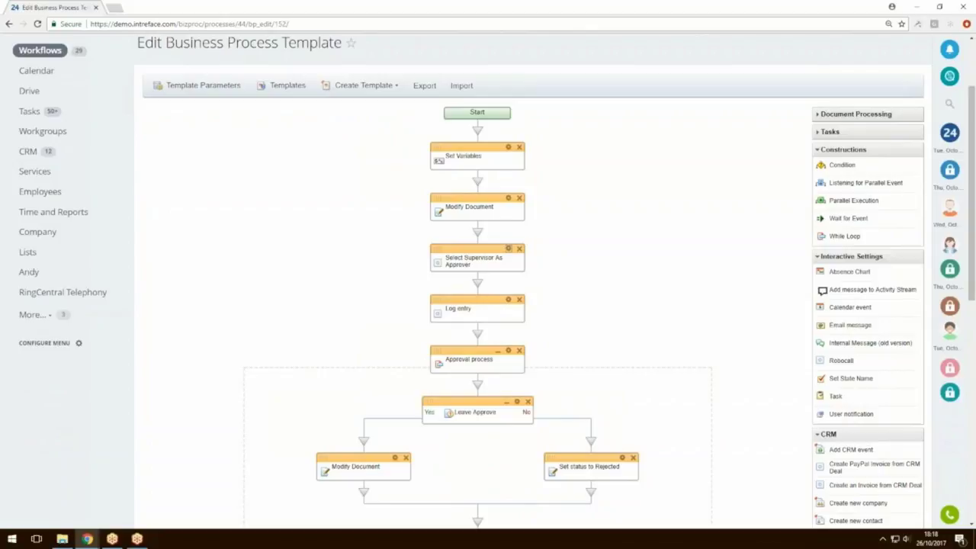
left_click(508, 248)
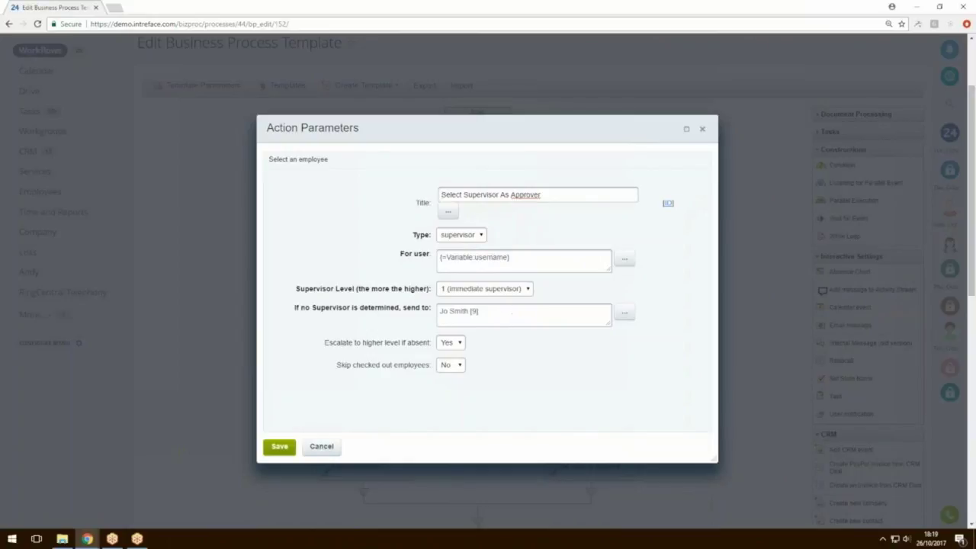
left_click(508, 318)
key("ctrl+a")
left_click(286, 455)
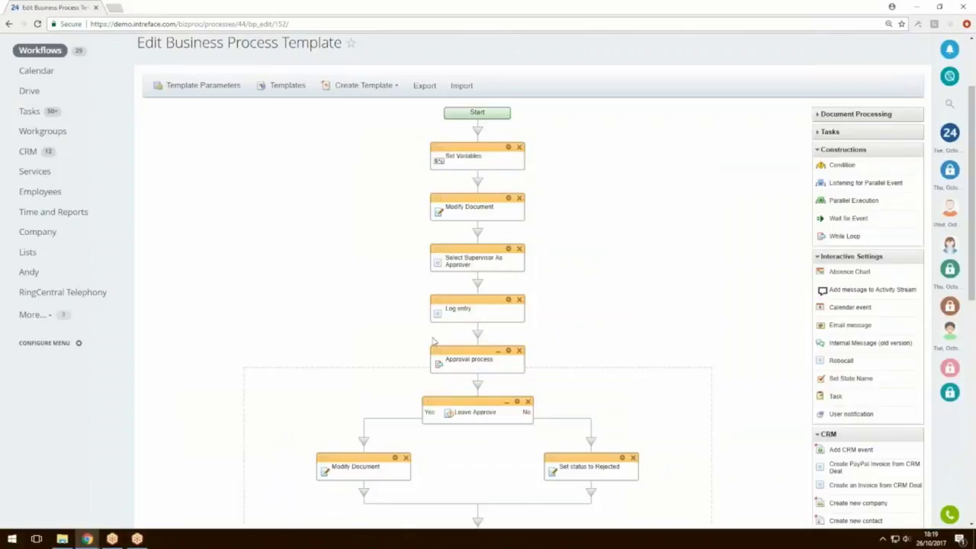
Examine the Leave Approval template's flow from the approval process through the approved and rejected branches to the end.
scroll(432, 341, "down", 1)
scroll(432, 341, "down", 1)
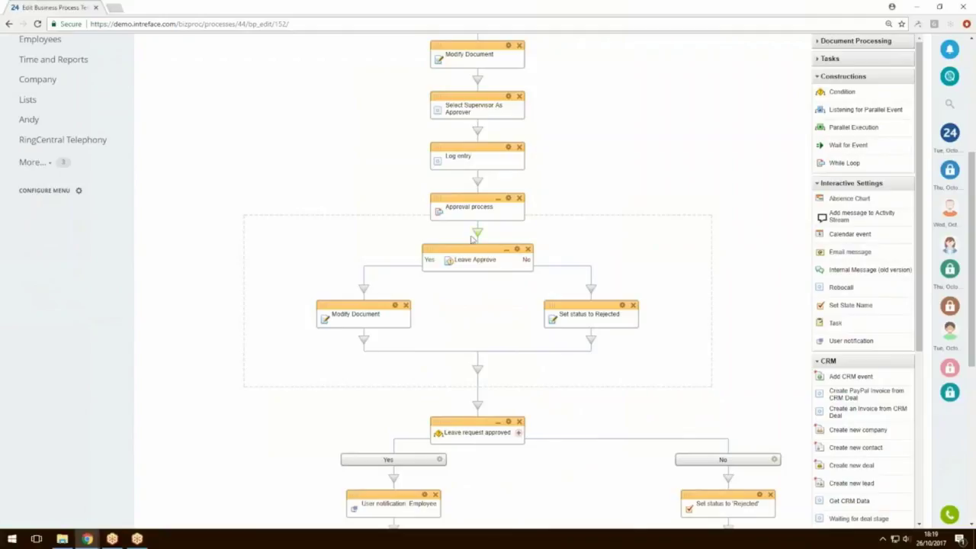
scroll(471, 239, "down", 1)
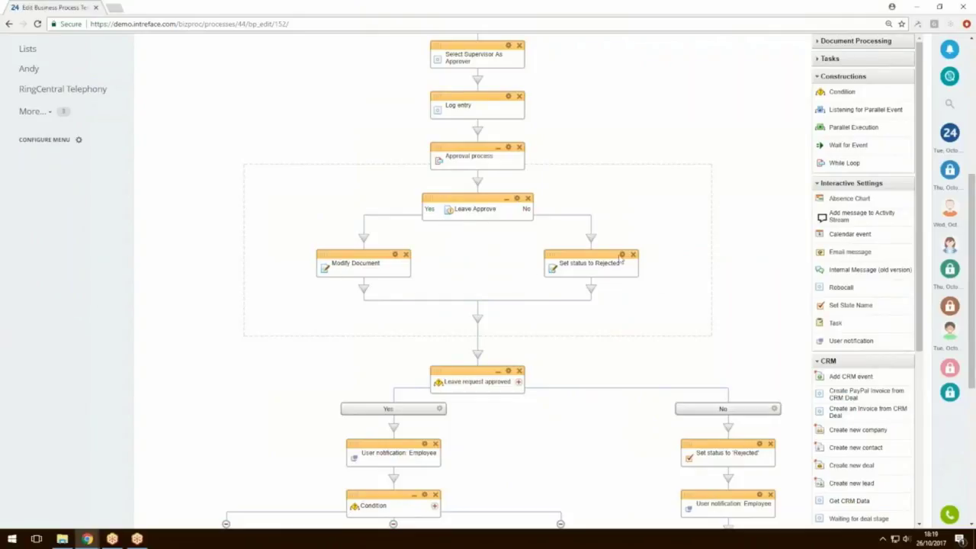
scroll(546, 308, "down", 2)
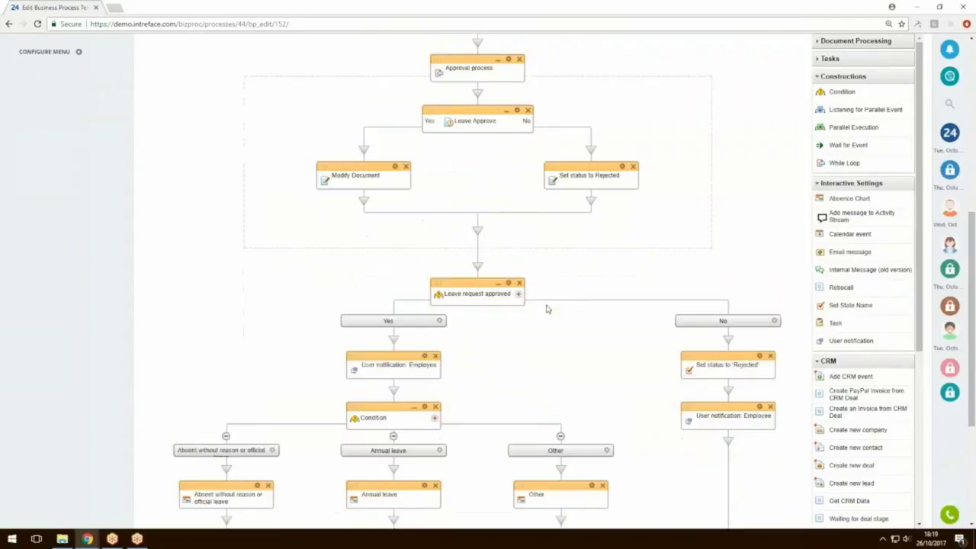
scroll(546, 308, "down", 1)
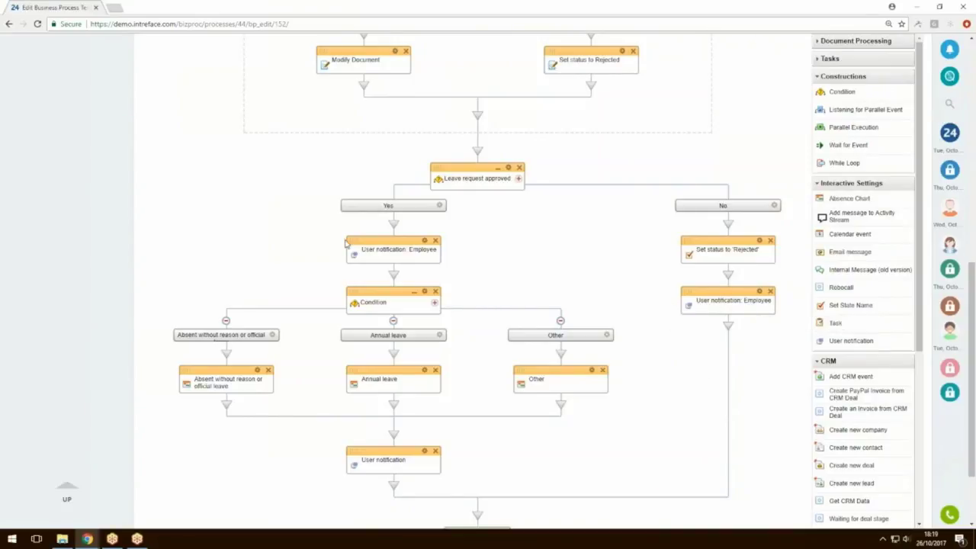
scroll(344, 243, "down", 1)
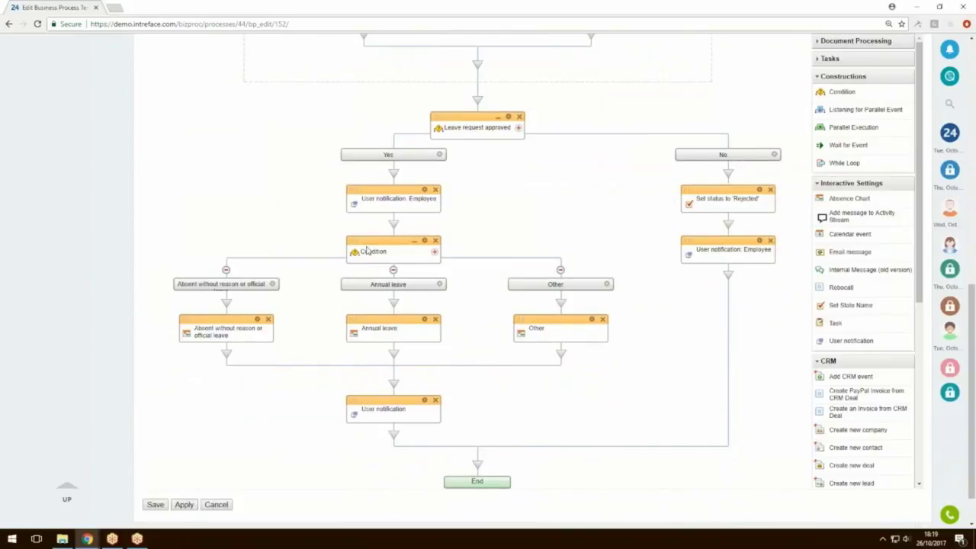
scroll(366, 250, "down", 1)
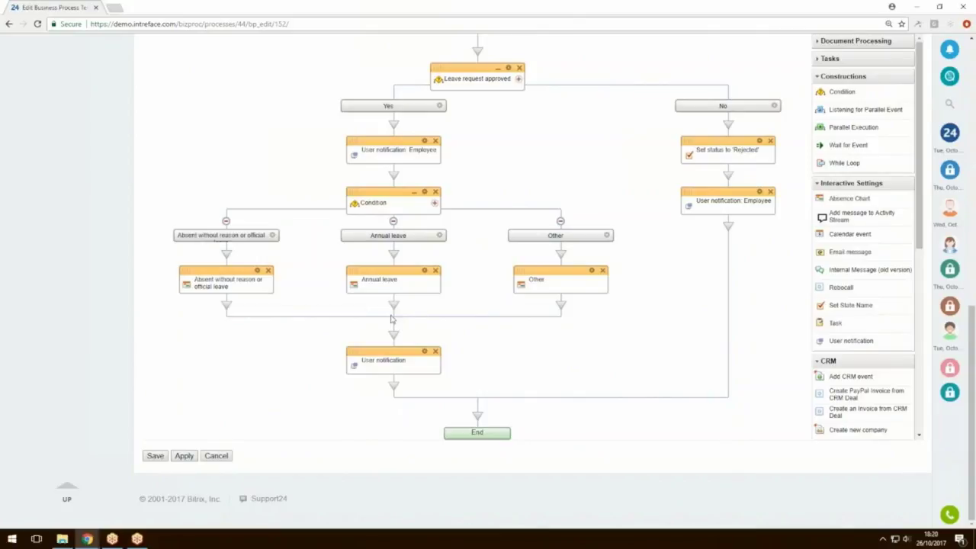
scroll(392, 319, "up", 10)
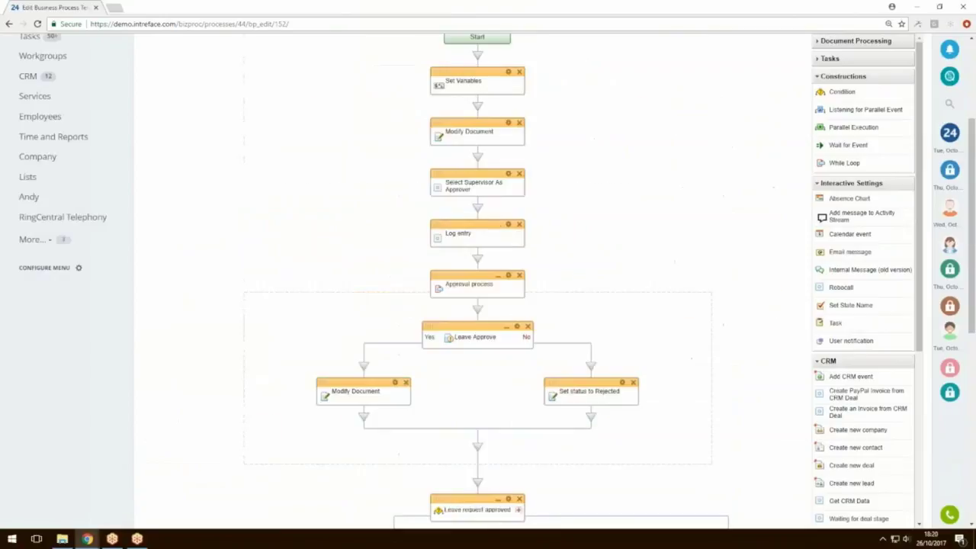
scroll(477, 305, "down", 5)
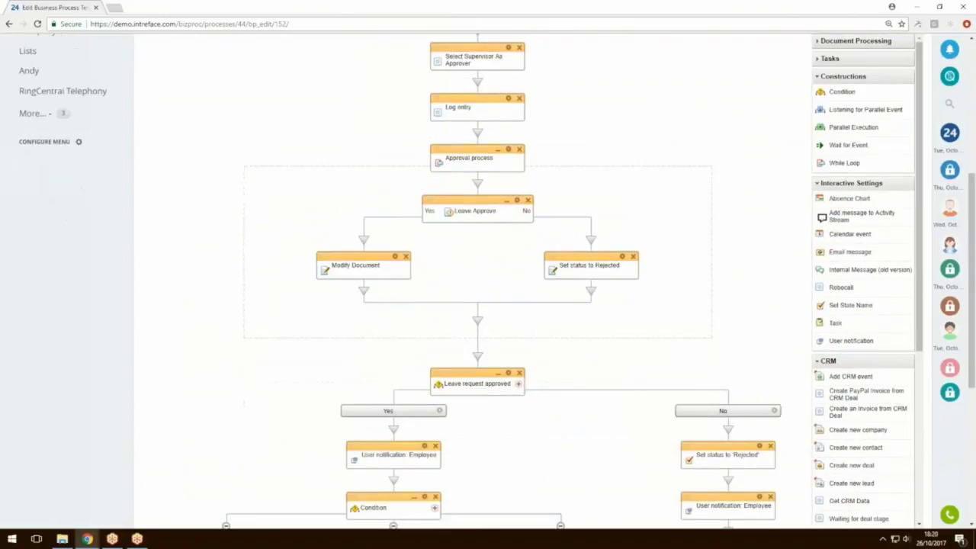
scroll(446, 305, "down", 2)
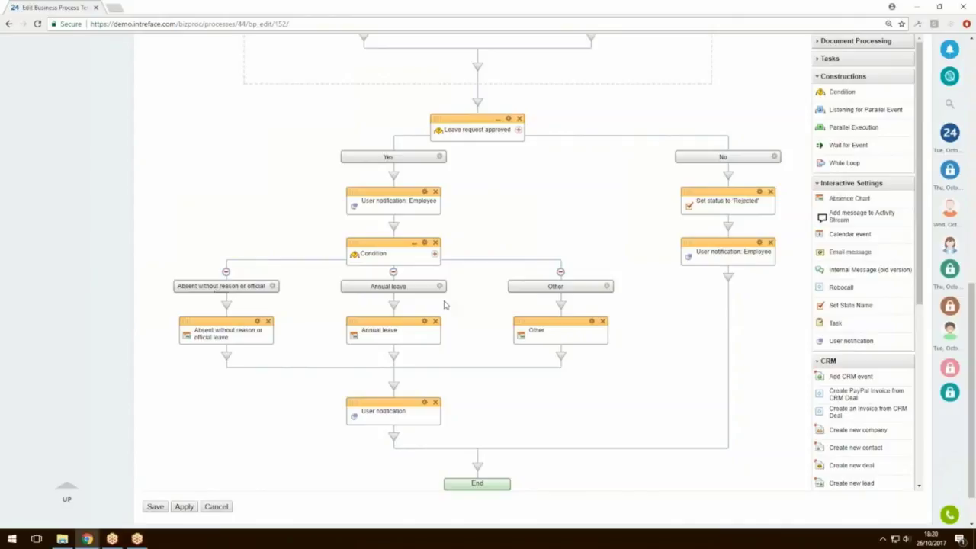
scroll(768, 204, "up", 5)
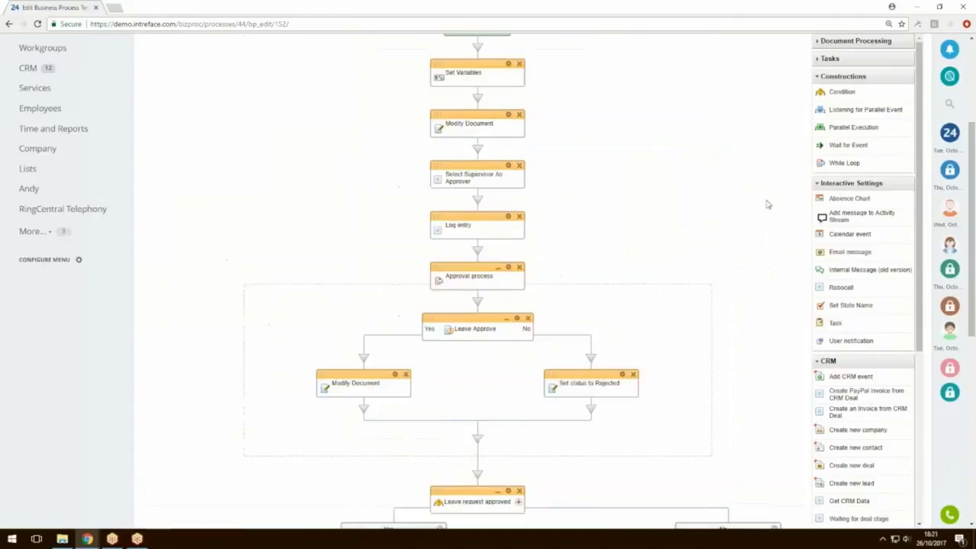
Open the current user's profile and check the remaining holiday entitlement beside the absence details.
scroll(768, 204, "up", 3)
left_click(782, 74)
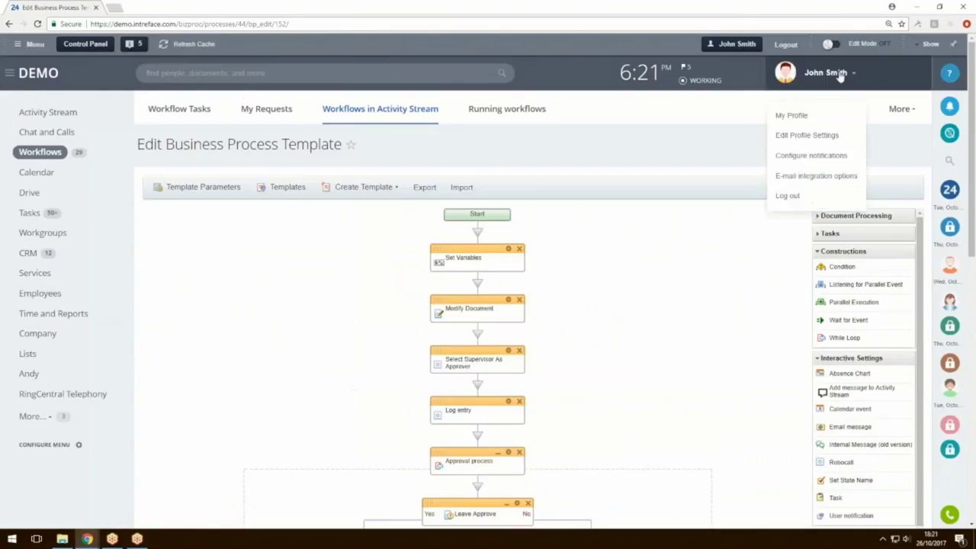
left_click(803, 119)
left_click(532, 84)
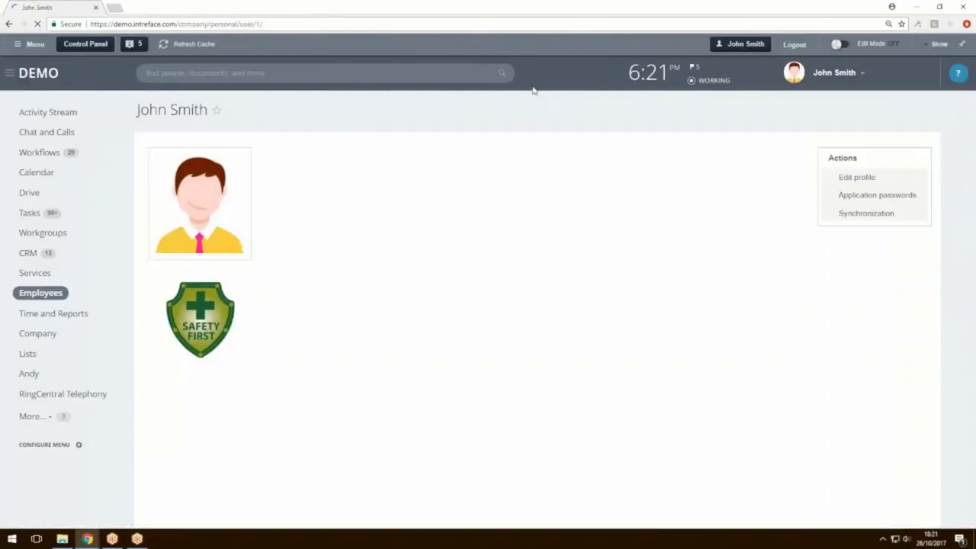
left_click_drag(886, 272, 822, 266)
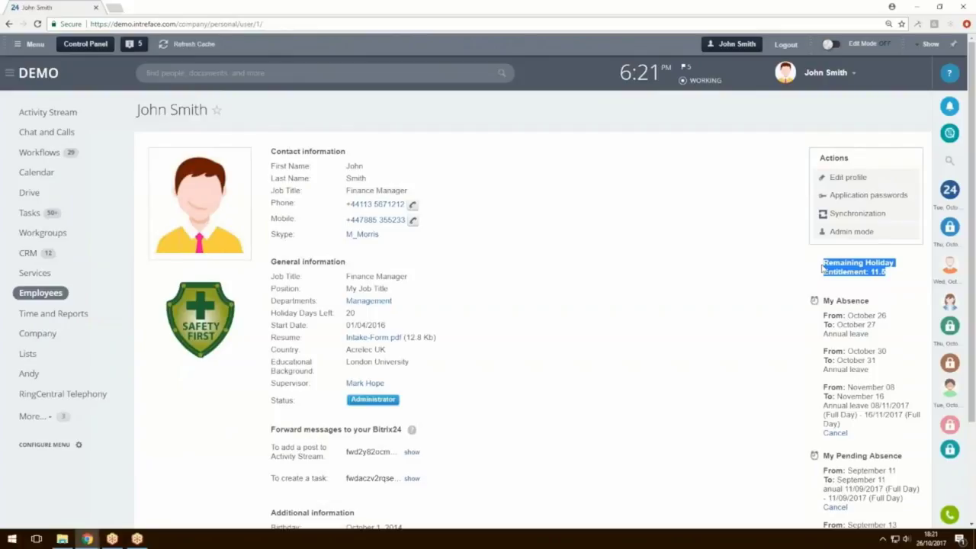
left_click(793, 255)
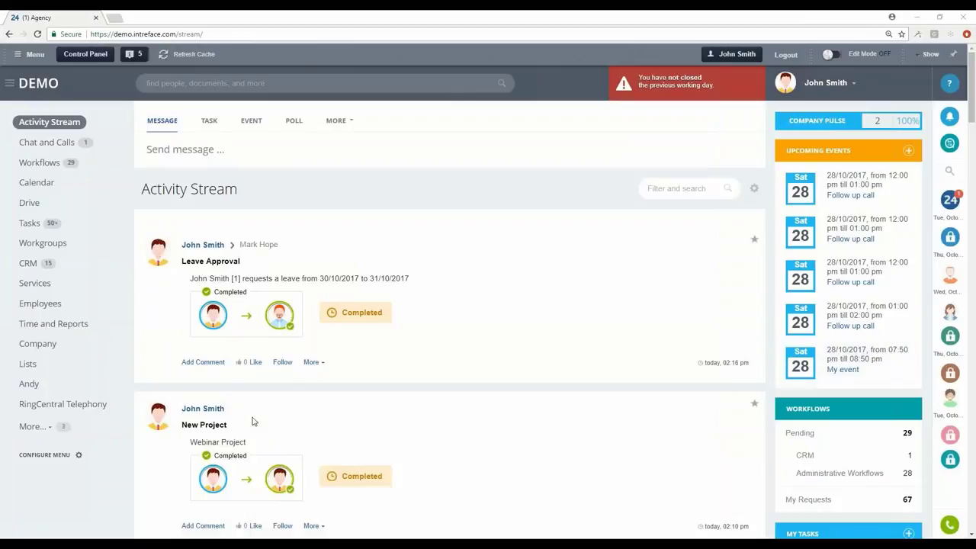
Open the CRM leads list and clear its "All in progress" filter.
left_click(34, 263)
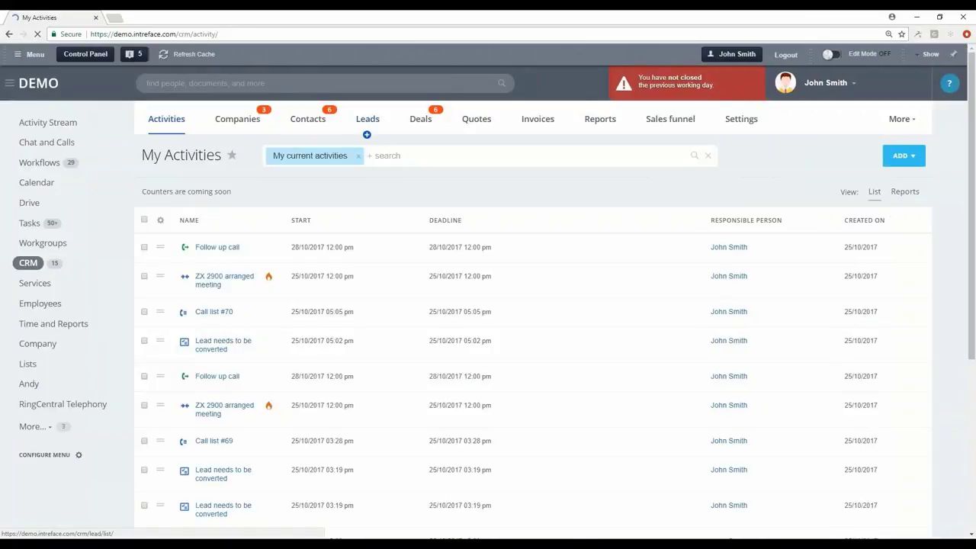
left_click(366, 134)
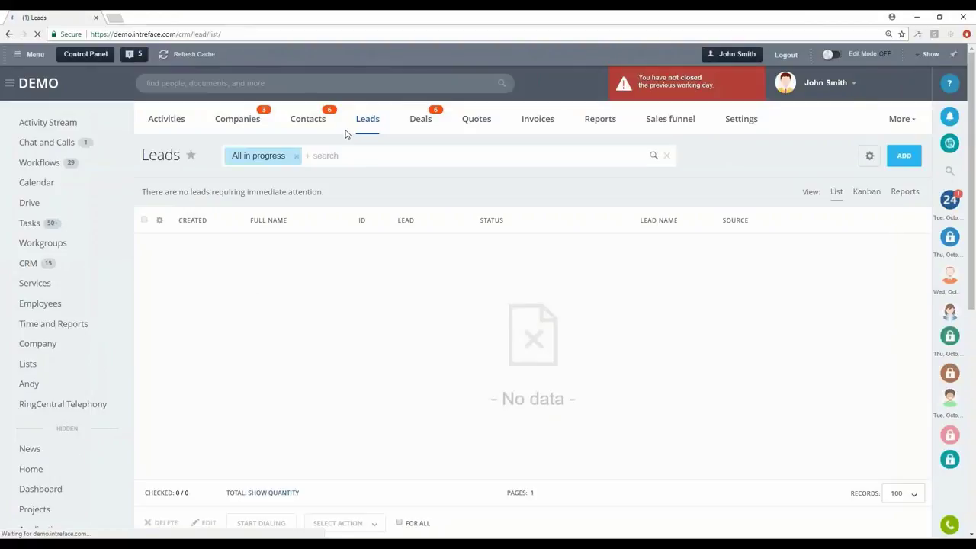
left_click(295, 157)
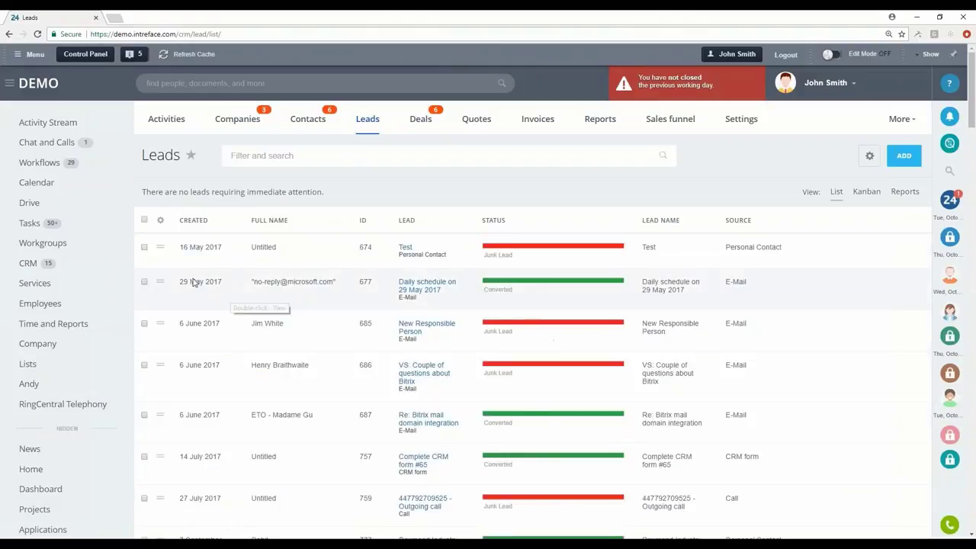
Open the "Daily schedule on 29 May 2017" lead and display its automation overview.
double_click(194, 282)
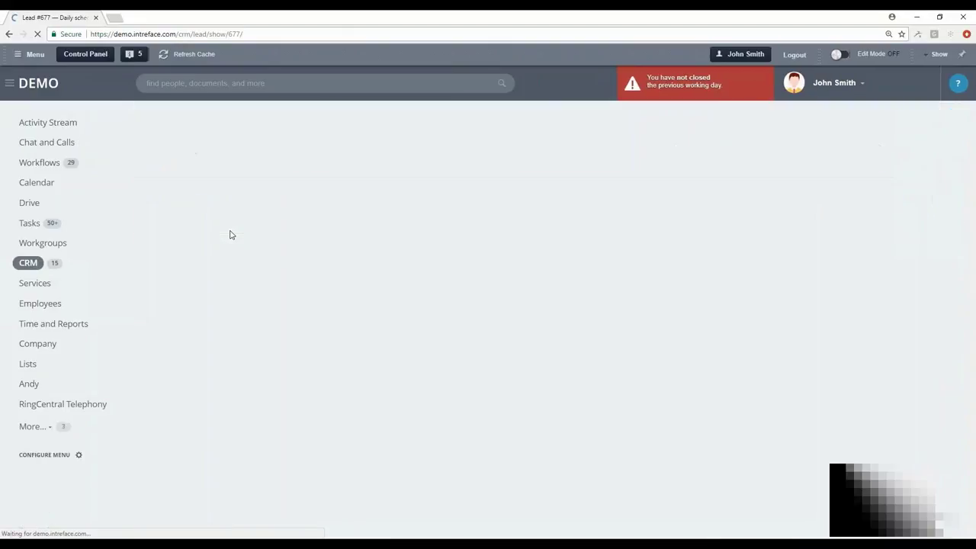
scroll(361, 315, "down", 2)
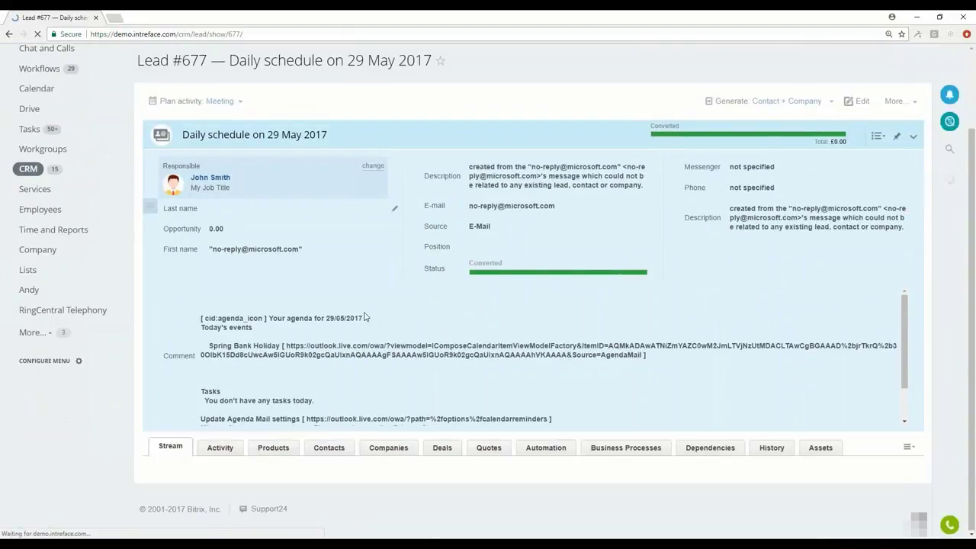
scroll(542, 445, "down", 1)
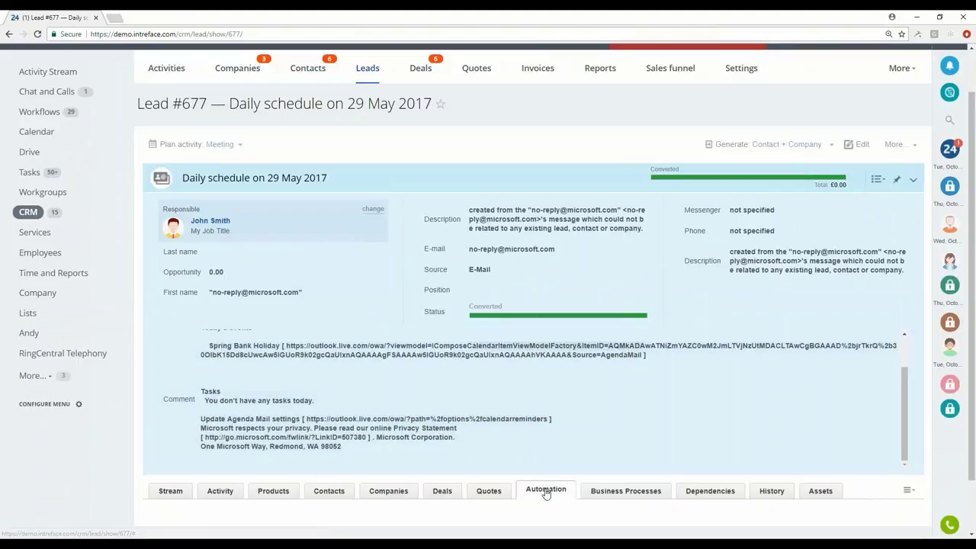
left_click(546, 491)
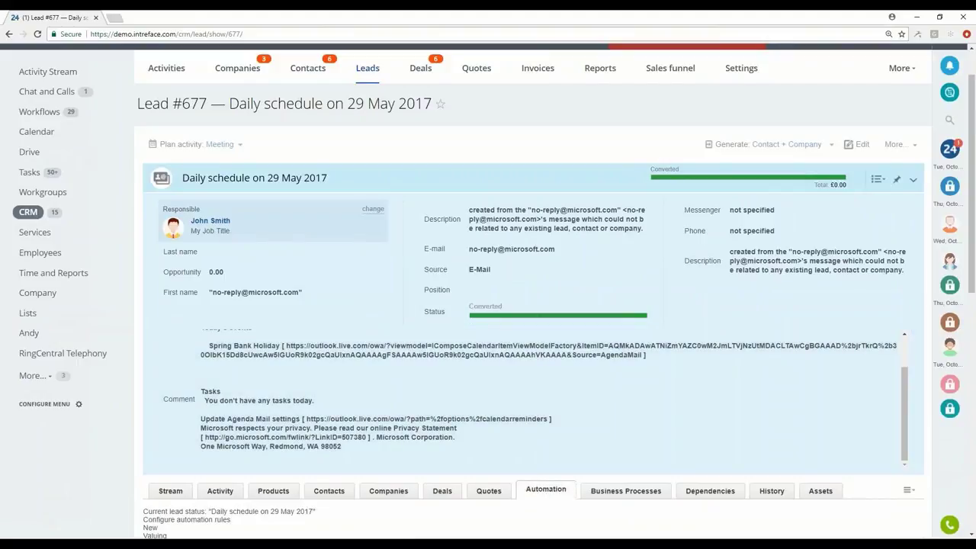
Examine the lead's triggers and automation rules across the statuses from New to Junk Lead, along with the lead details.
scroll(514, 496, "down", 5)
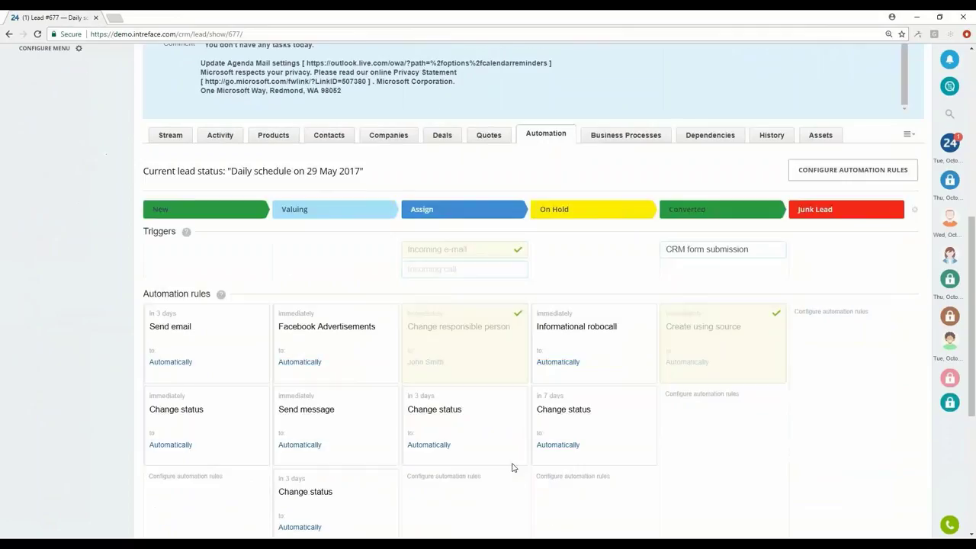
scroll(513, 467, "down", 1)
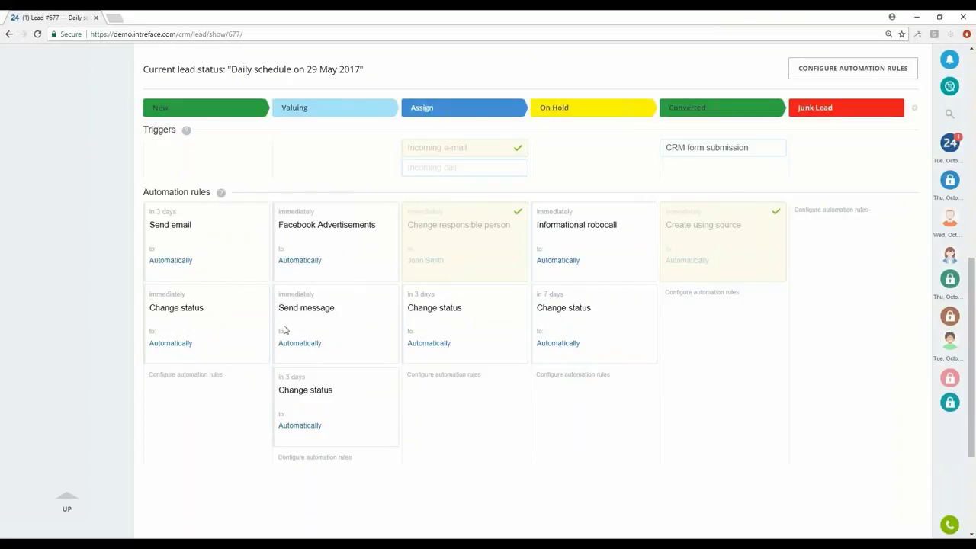
scroll(365, 314, "up", 2)
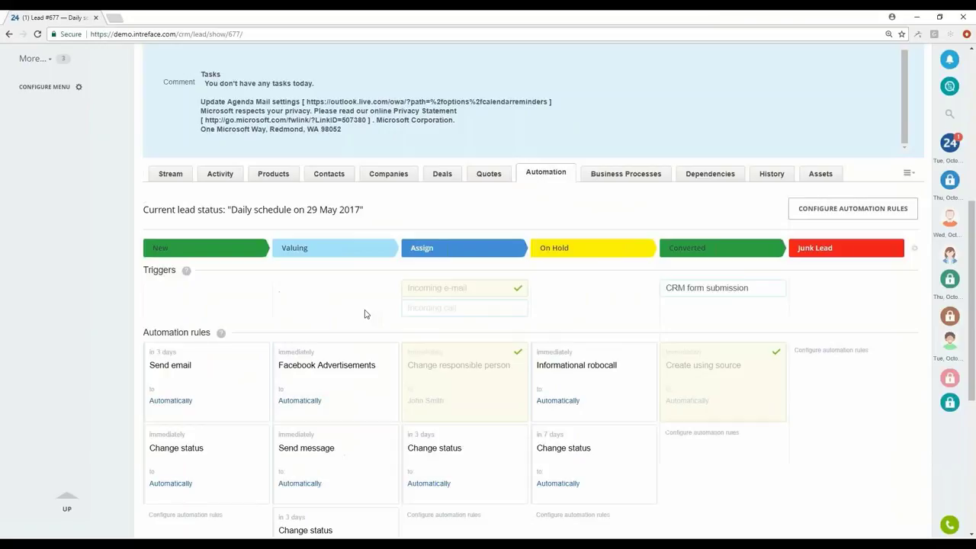
scroll(364, 314, "up", 4)
scroll(395, 328, "down", 5)
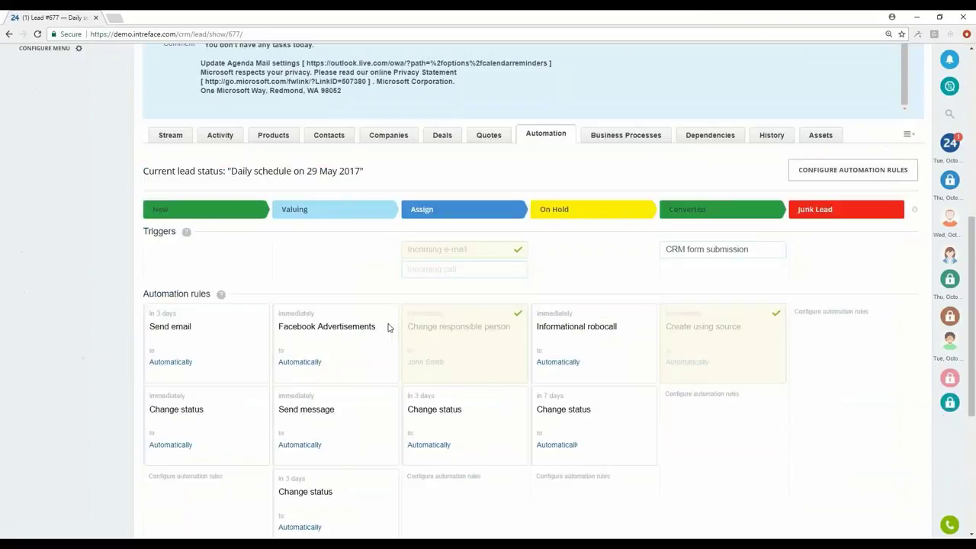
scroll(388, 328, "down", 1)
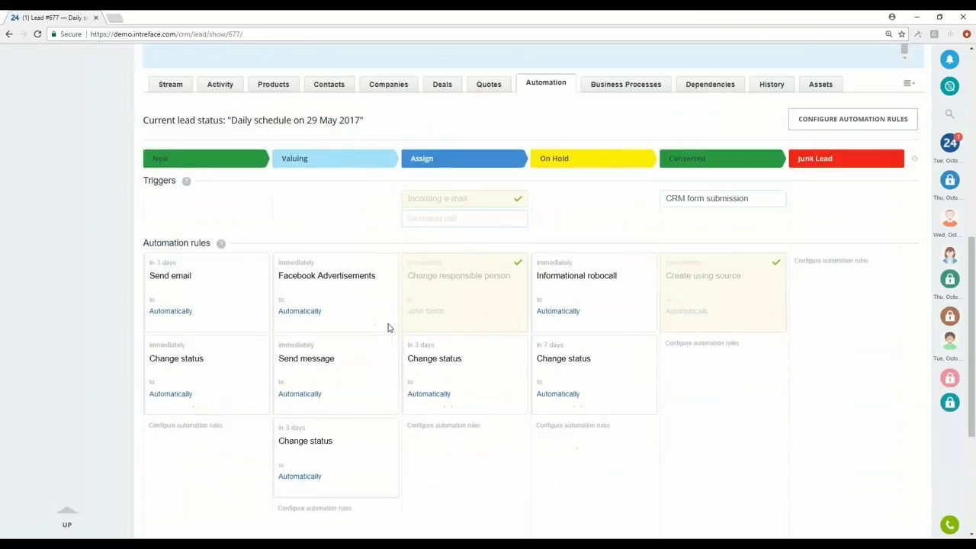
scroll(371, 342, "down", 1)
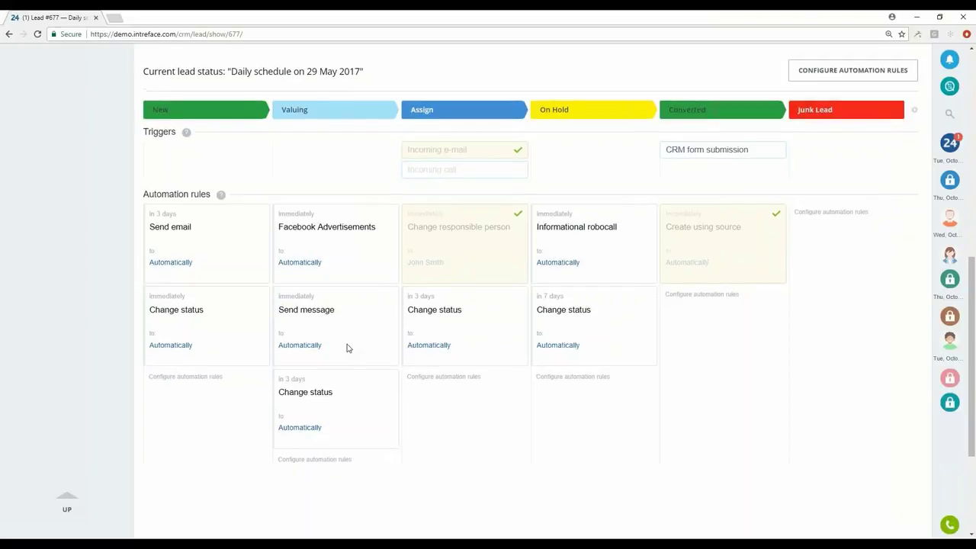
scroll(347, 348, "up", 3)
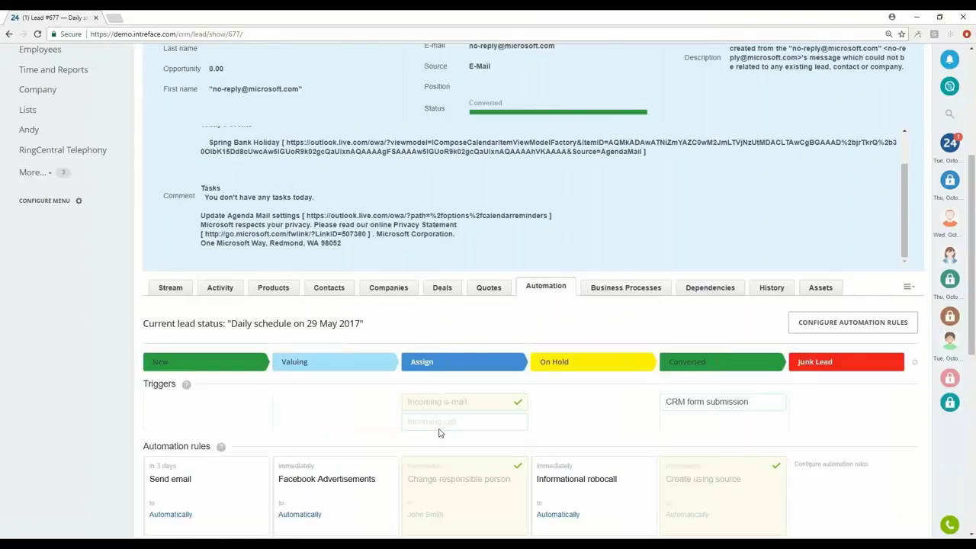
scroll(439, 433, "up", 1)
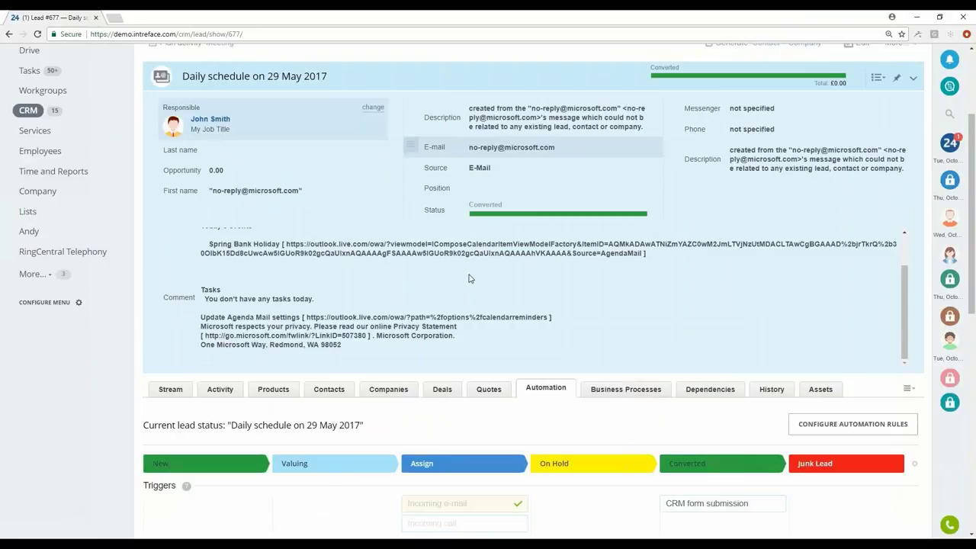
scroll(469, 278, "down", 2)
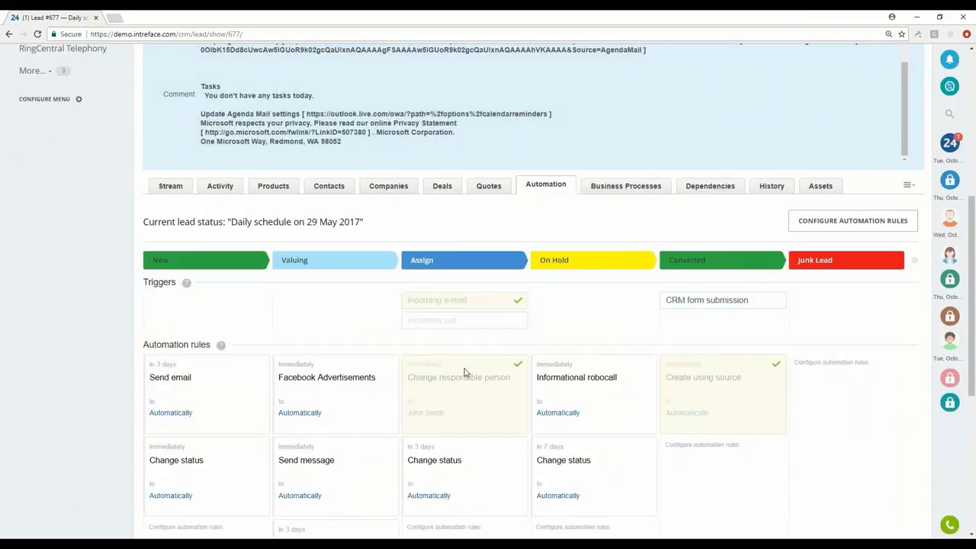
scroll(465, 372, "down", 1)
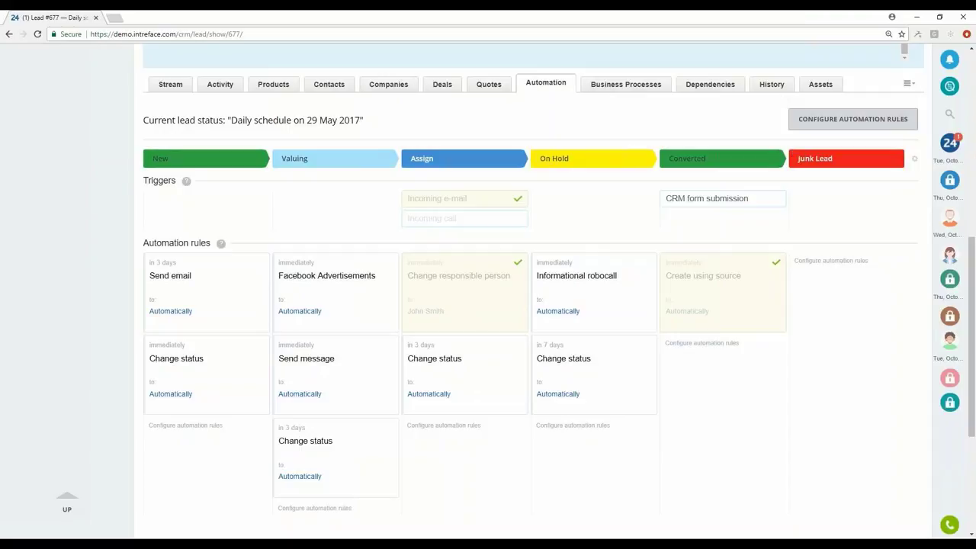
Open the automation rules configuration and review the rule types that can be added to the Assign status, including client communications.
left_click(807, 124)
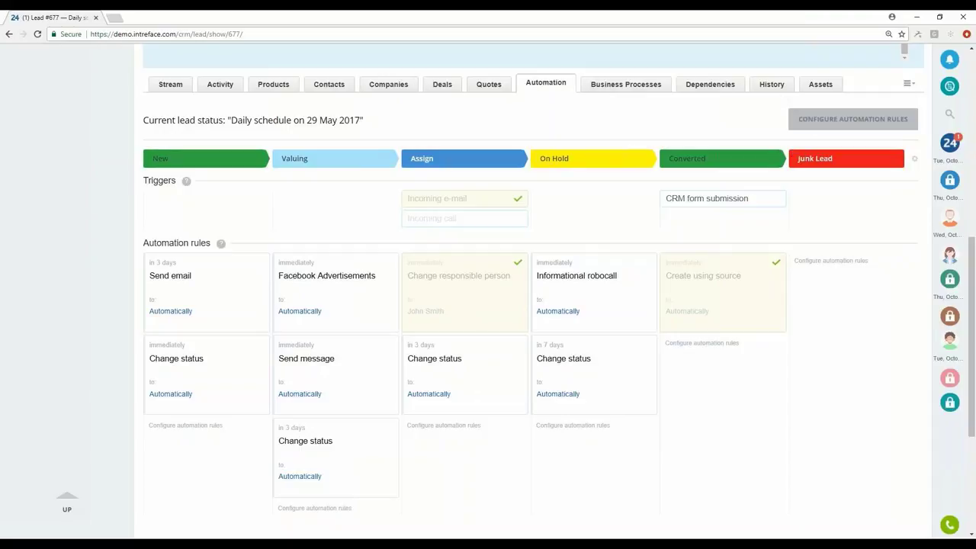
scroll(534, 305, "down", 1)
left_click(415, 342)
mouse_move(492, 380)
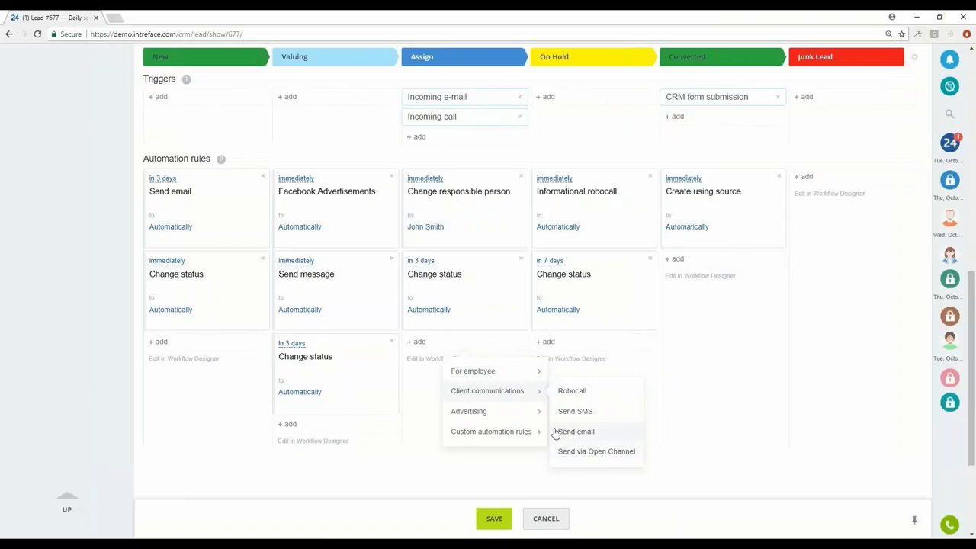
Review the triggers that can be added to the On Hold status and return the automation rules to view mode.
left_click(568, 100)
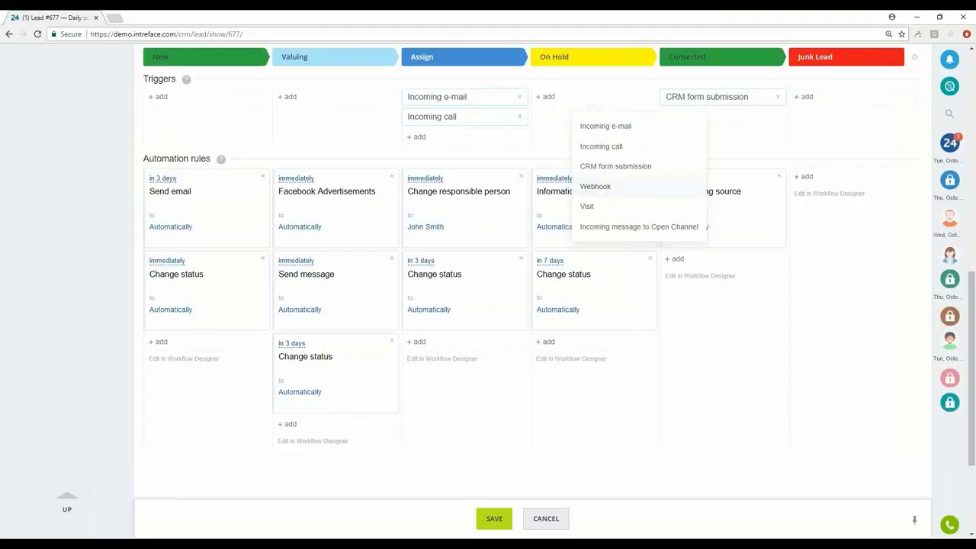
left_click(600, 189)
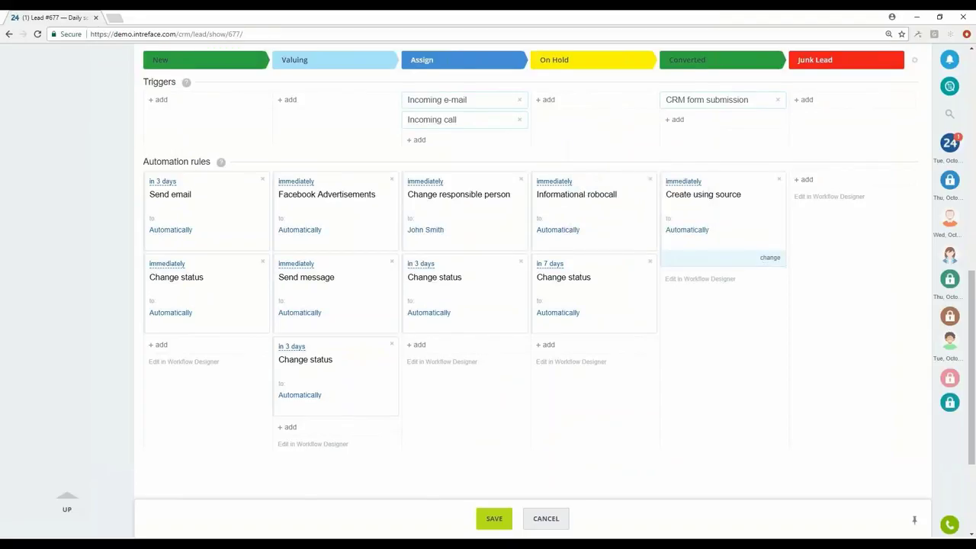
scroll(725, 229, "up", 2)
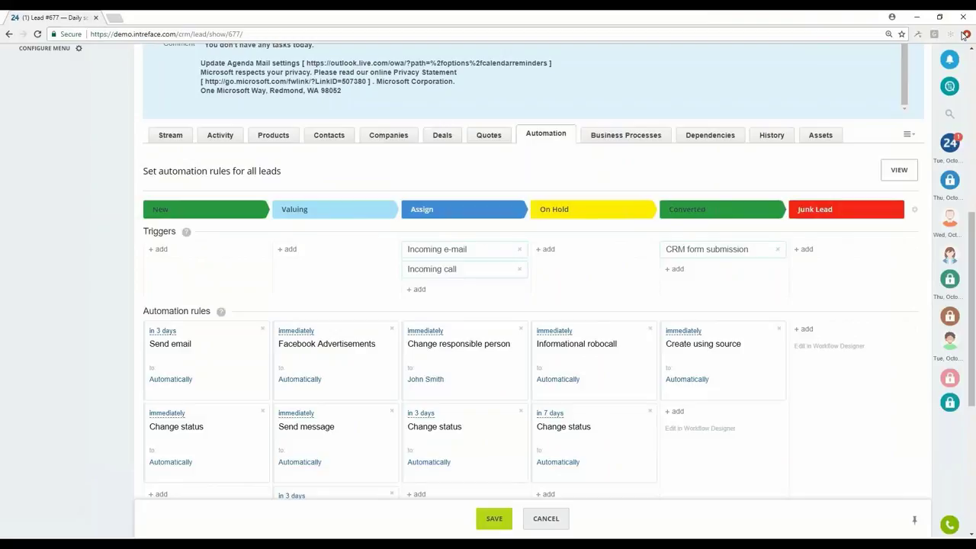
left_click(900, 170)
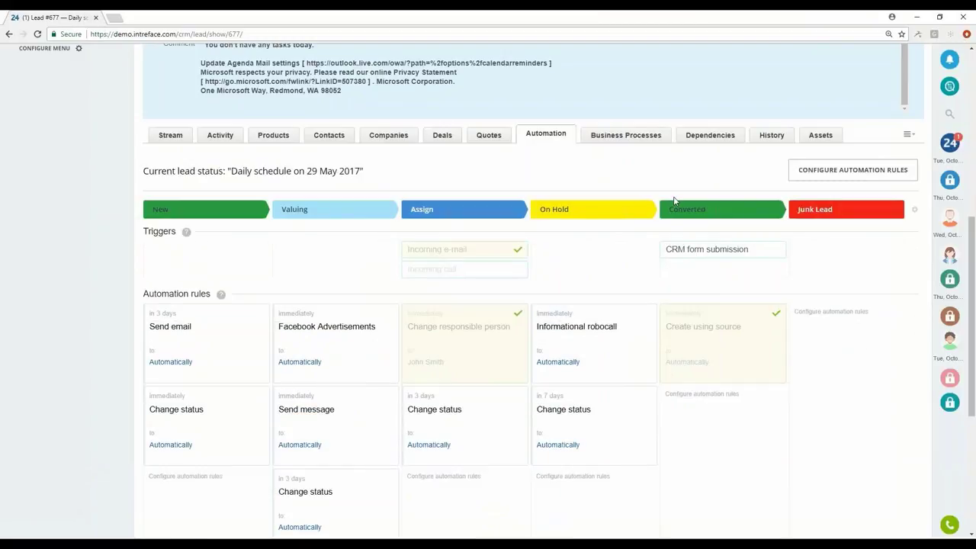
scroll(674, 200, "up", 2)
scroll(703, 184, "up", 3)
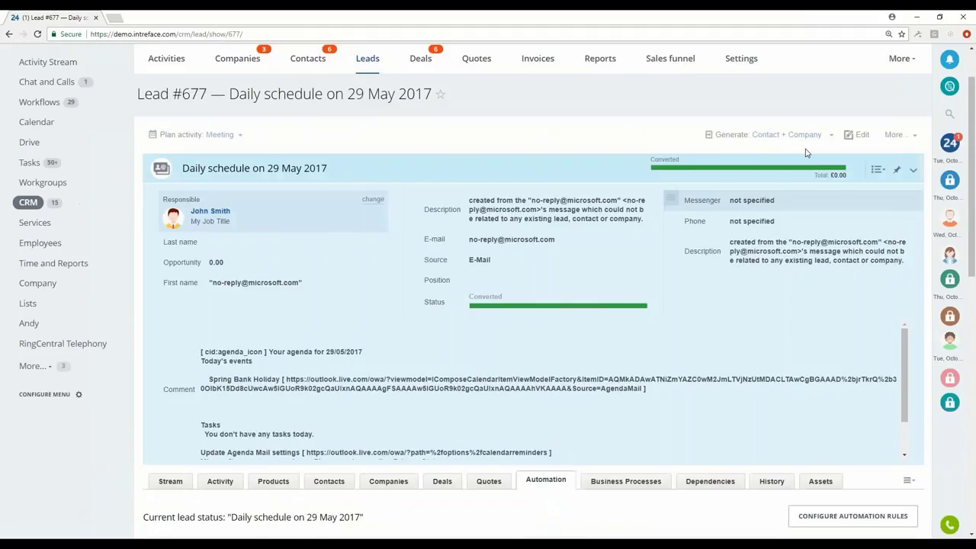